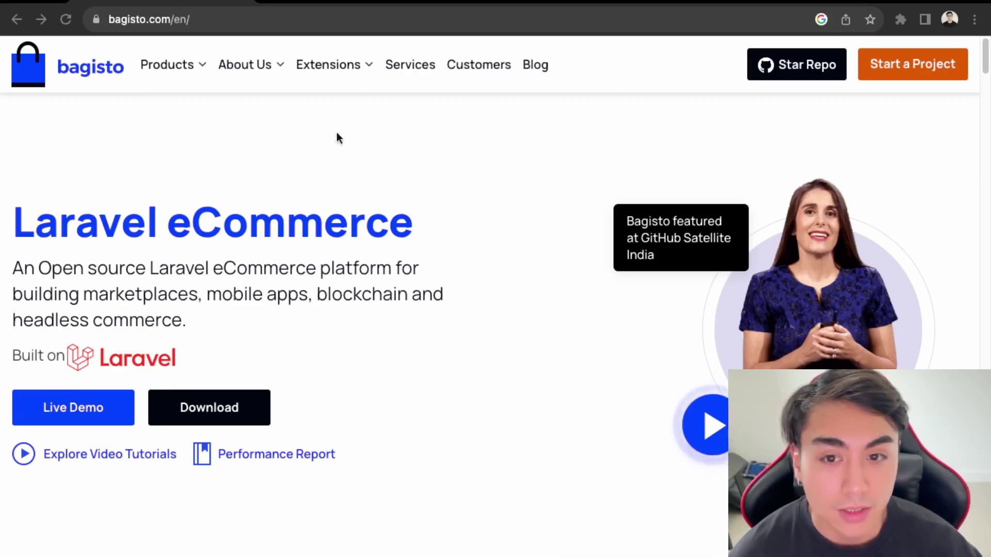
Step: Switch to the demo.bagisto.com Velocity store and scroll through its Winter Super Sale page
{"action": "left_click", "coordinate": [305, 5]}
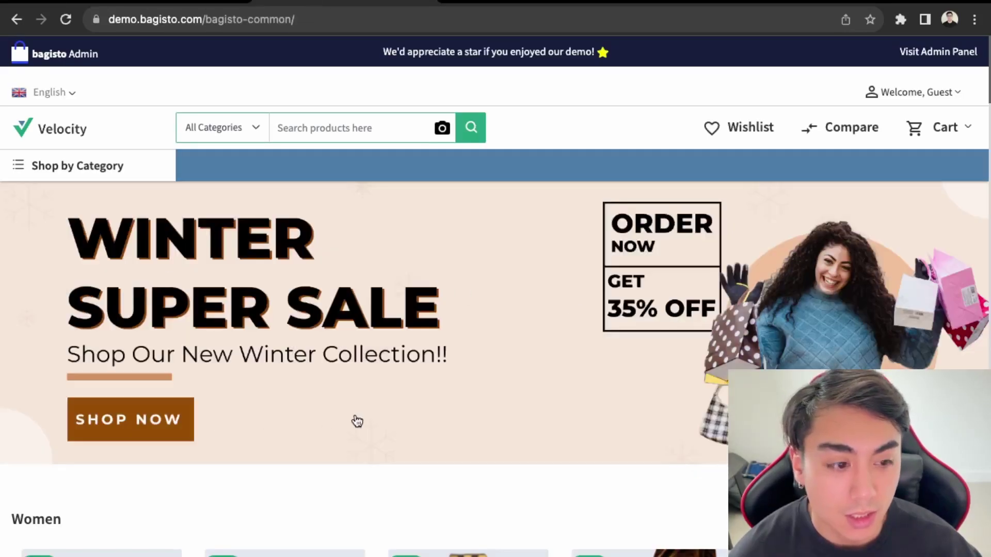
{"action": "scroll", "coordinate": [94, 216], "scroll_direction": "down", "scroll_amount": 1}
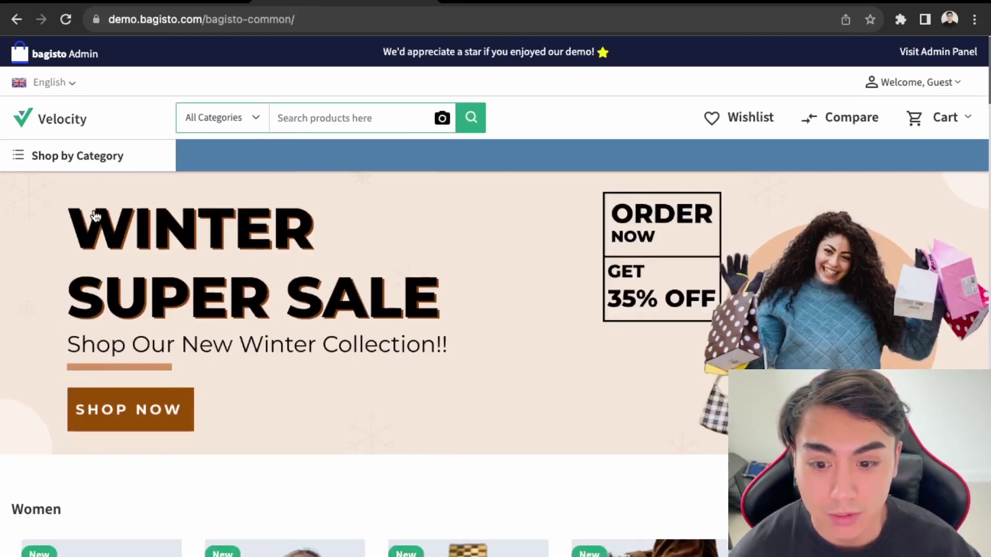
{"action": "scroll", "coordinate": [98, 219], "scroll_direction": "down", "scroll_amount": 10}
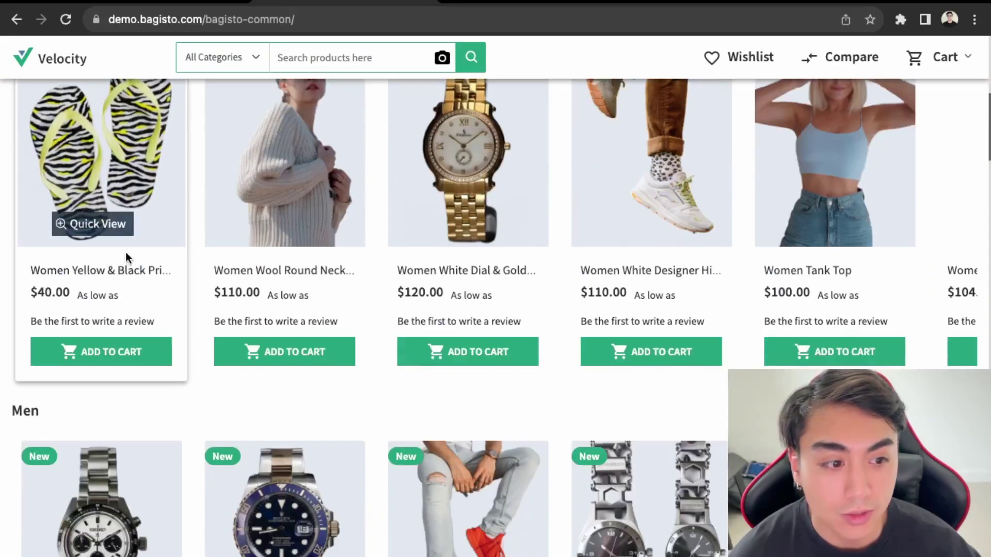
{"action": "scroll", "coordinate": [222, 393], "scroll_direction": "up", "scroll_amount": 12}
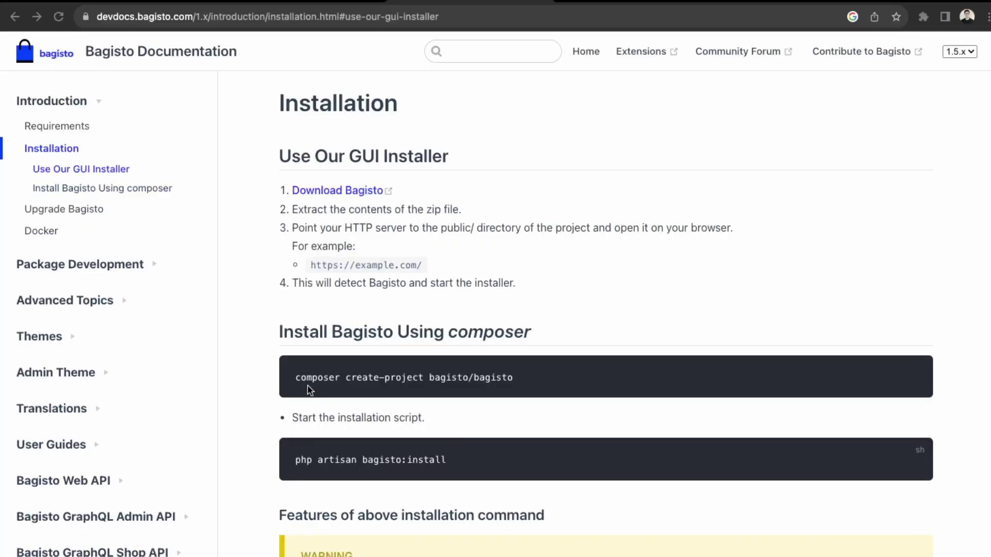
Step: Select the composer create-project bagisto/bagisto line under 'Install Bagisto Using composer'
{"action": "scroll", "coordinate": [411, 382], "scroll_direction": "down", "scroll_amount": 3}
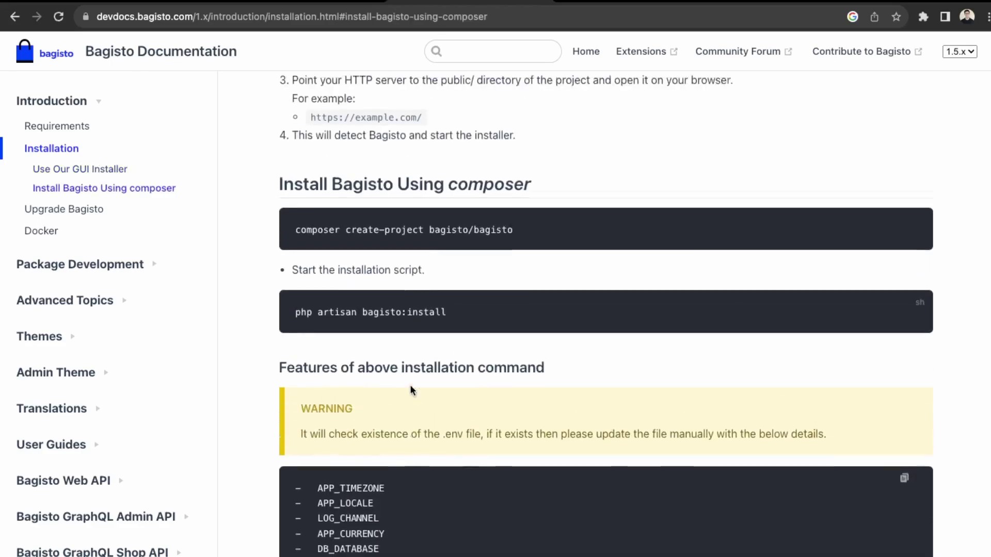
{"action": "triple_click", "coordinate": [524, 243]}
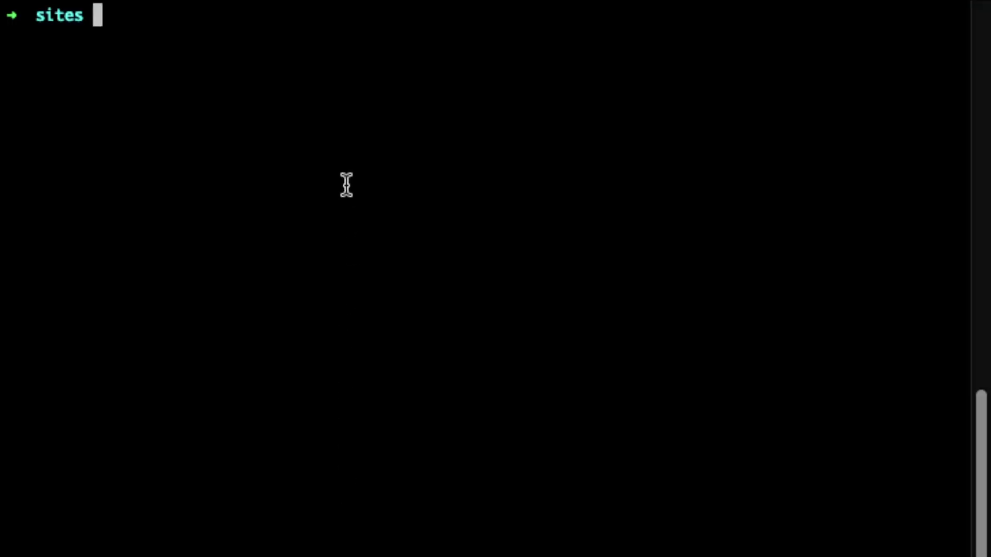
Step: Paste and run the composer create-project bagisto/bagisto command in the terminal
{"action": "type", "text": "composer create-project bagisto/bagisto"}
{"action": "key", "text": "Return"}
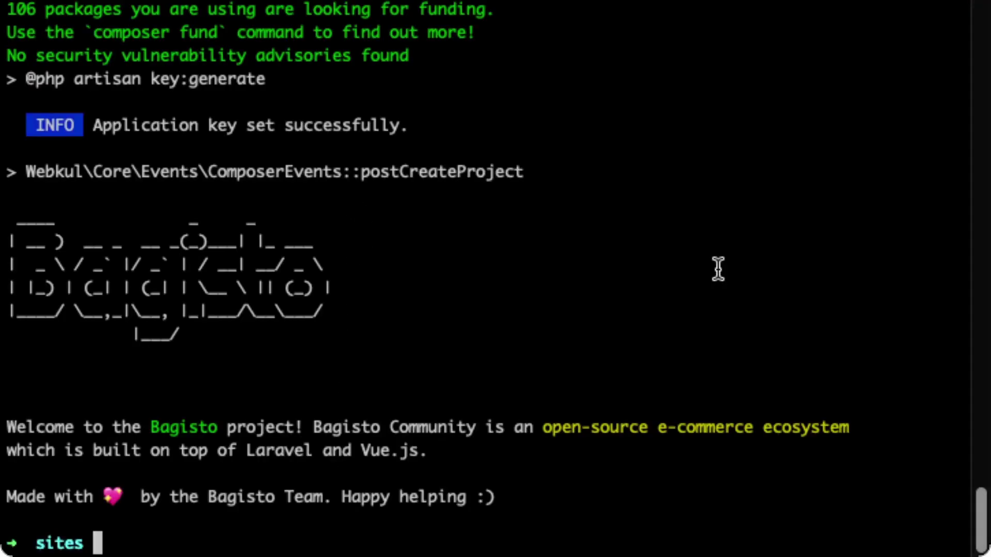
{"action": "type", "text": "code ."}
{"action": "key", "text": "Return"}
Step: Move into the bagisto folder and open it in VS Code with 'code .'
{"action": "type", "text": "cd bagi"}
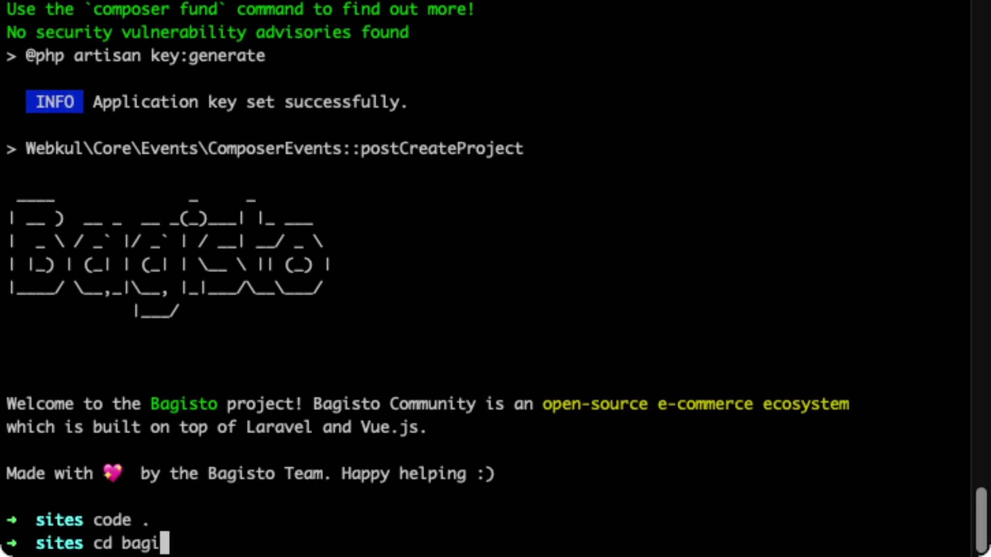
{"action": "type", "text": "sto"}
{"action": "key", "text": "Return"}
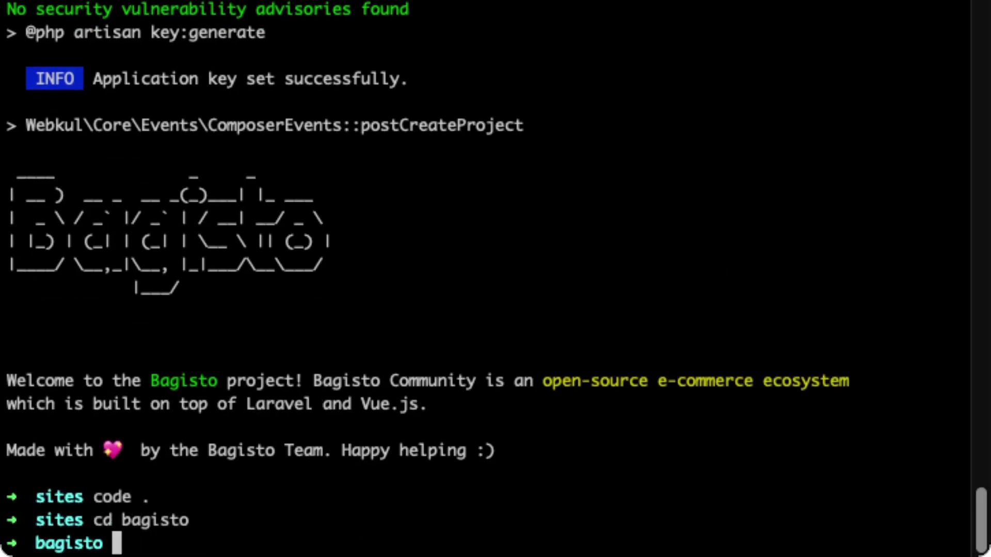
{"action": "type", "text": "code ."}
{"action": "key", "text": "BackSpace"}
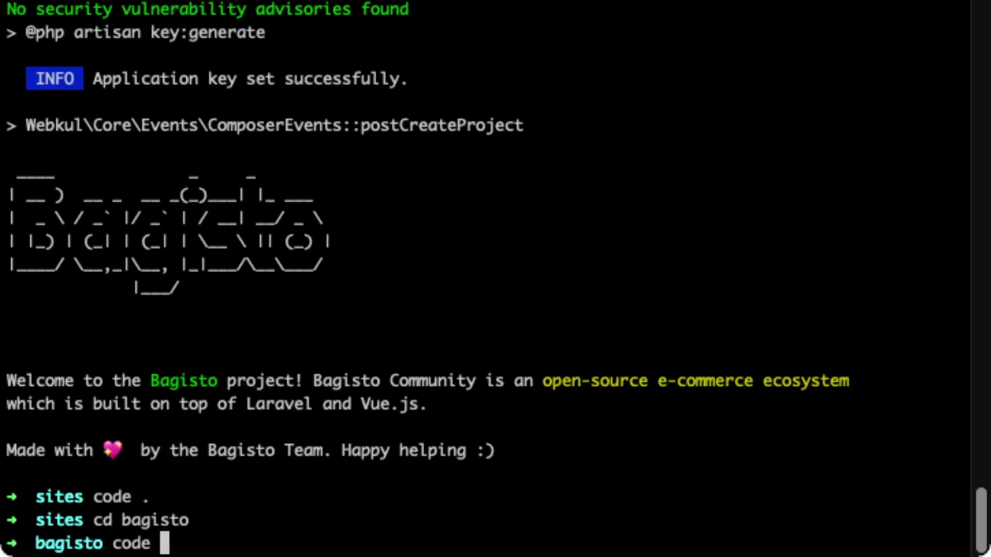
{"action": "type", "text": "."}
{"action": "key", "text": "Return"}
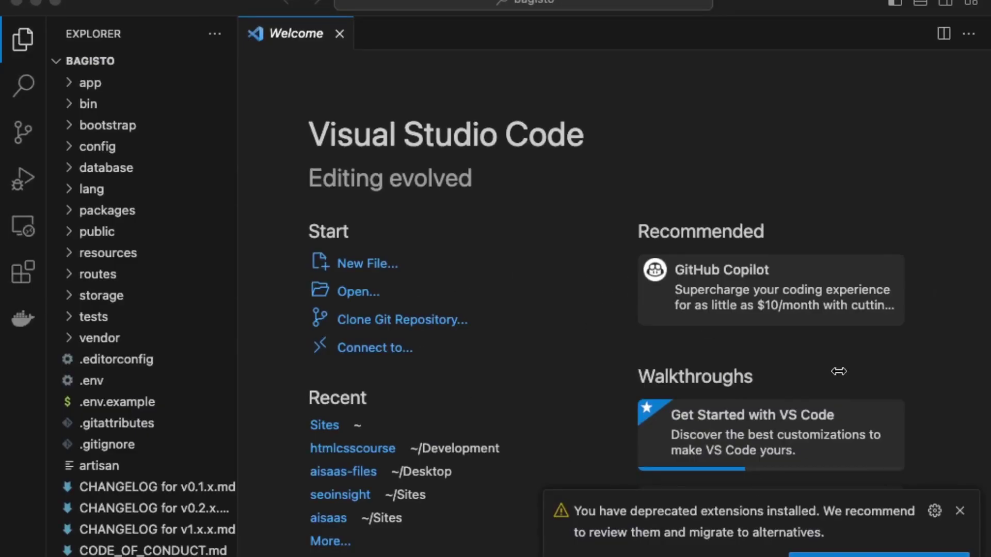
{"action": "left_click", "coordinate": [959, 511]}
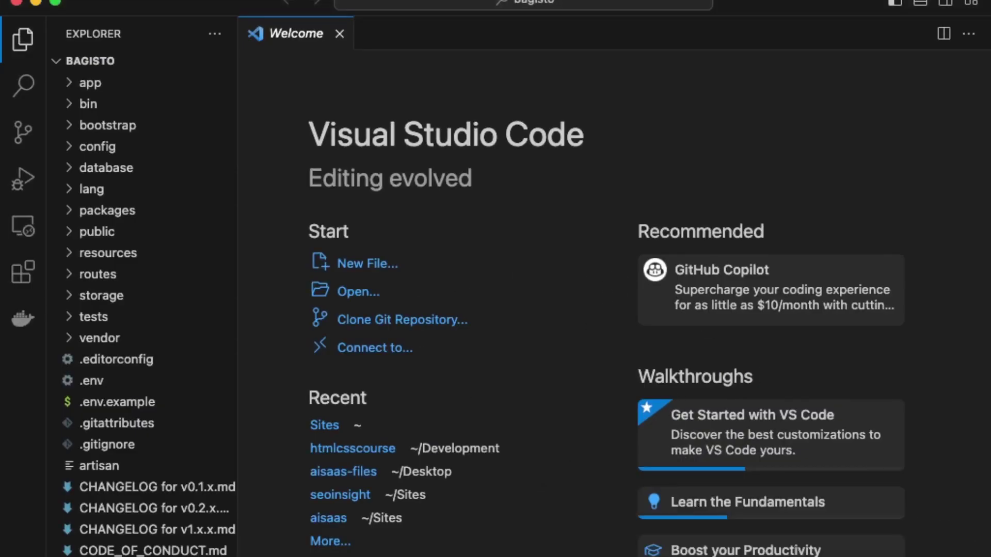
{"action": "left_click", "coordinate": [91, 381]}
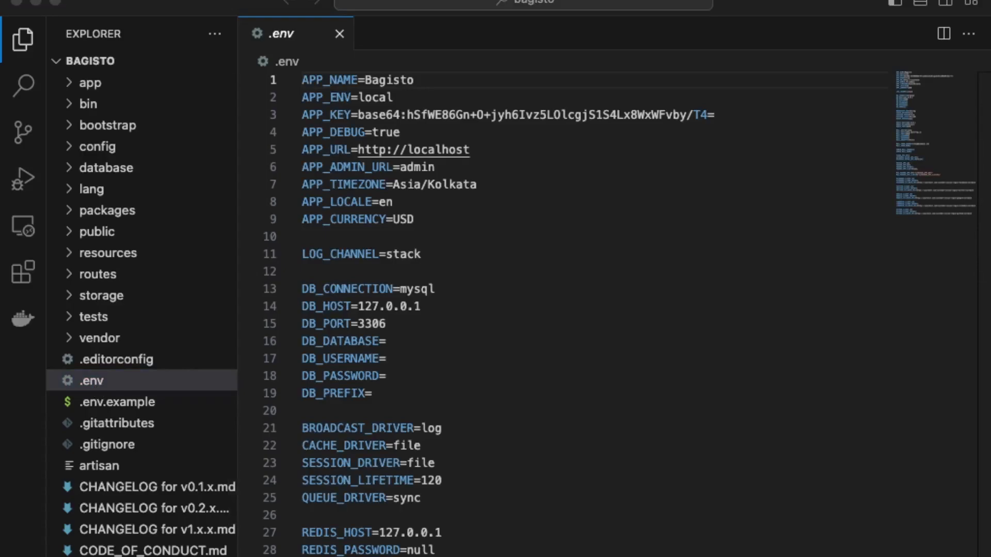
{"action": "left_click", "coordinate": [513, 150]}
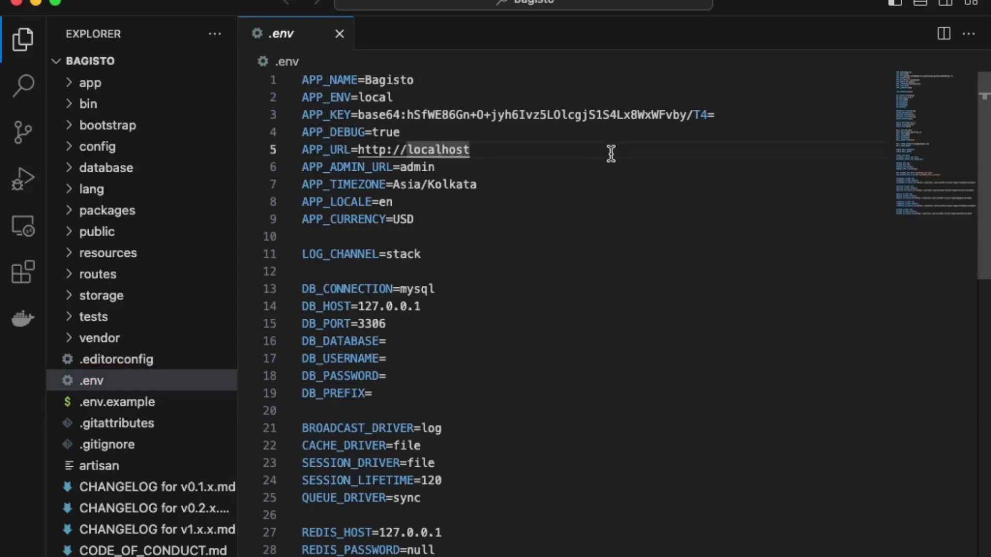
{"action": "key", "text": "BackSpace"}
{"action": "key", "text": "BackSpace"}
{"action": "key", "text": "BackSpace"}
{"action": "key", "text": "BackSpace"}
{"action": "key", "text": "BackSpace"}
{"action": "key", "text": "BackSpace"}
{"action": "key", "text": "BackSpace"}
{"action": "key", "text": "BackSpace"}
{"action": "key", "text": "BackSpace"}
{"action": "type", "text": "b"}
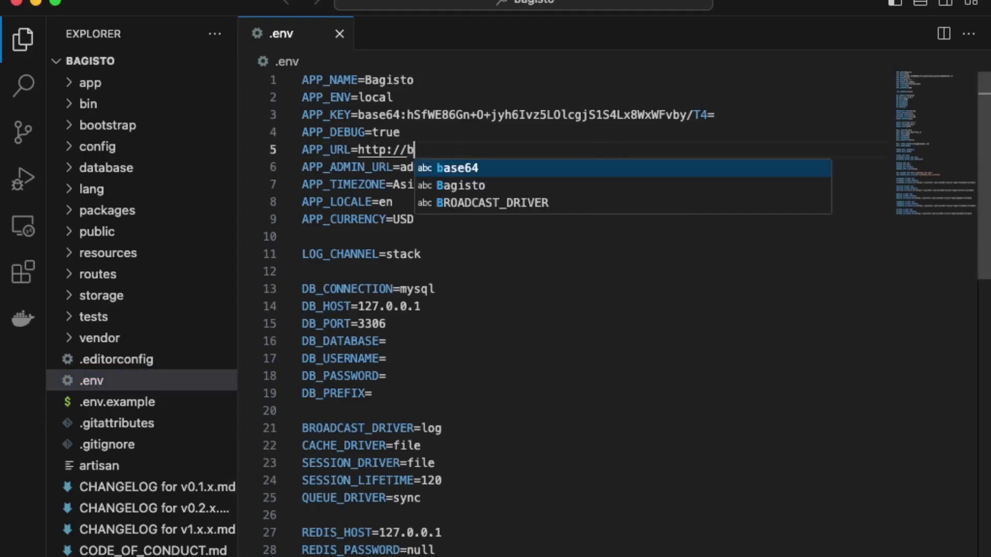
{"action": "type", "text": "agisto.test"}
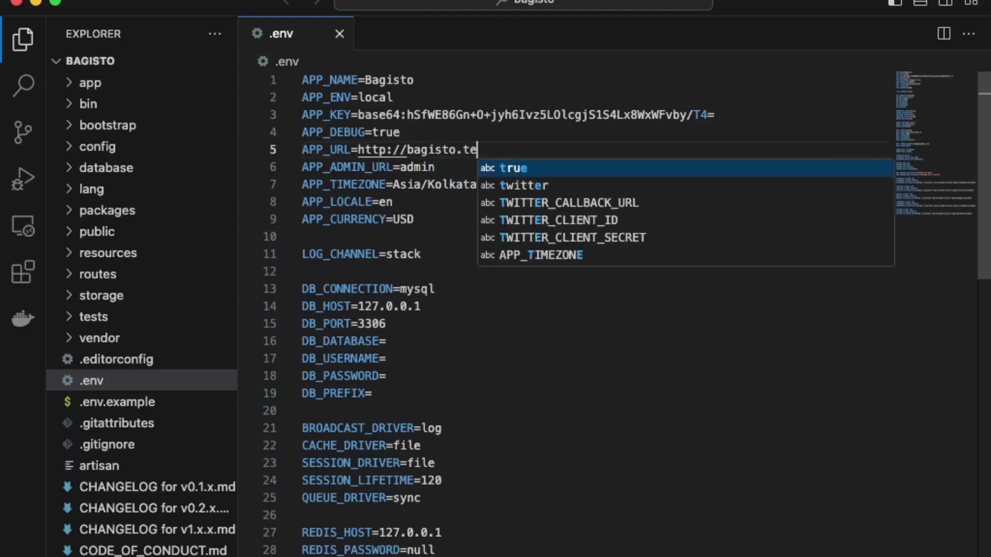
Step: Copy 'php artisan bagisto:install' from the docs and run it in the terminal
{"action": "left_click", "coordinate": [387, 342]}
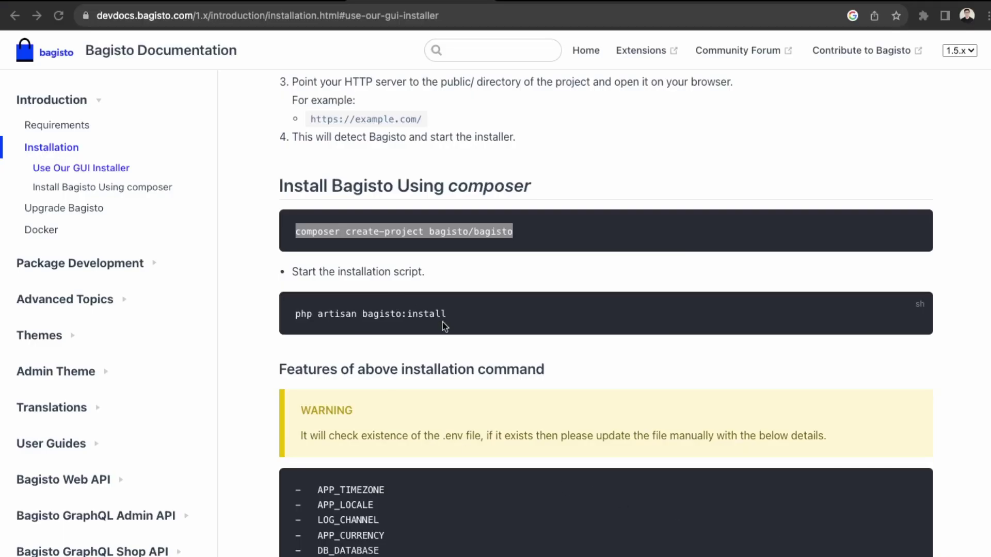
{"action": "left_click_drag", "start_coordinate": [447, 314], "coordinate": [298, 314]}
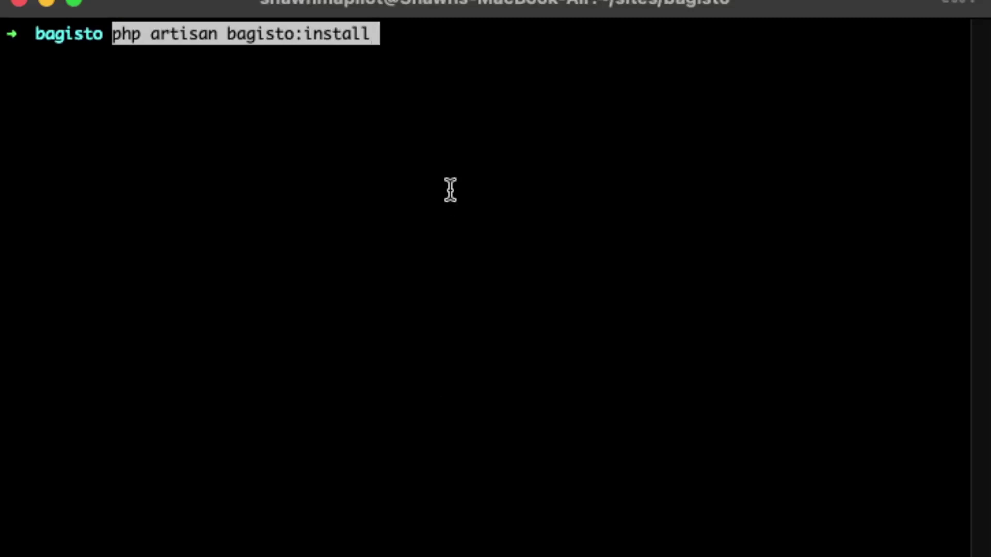
{"action": "key", "text": "Return"}
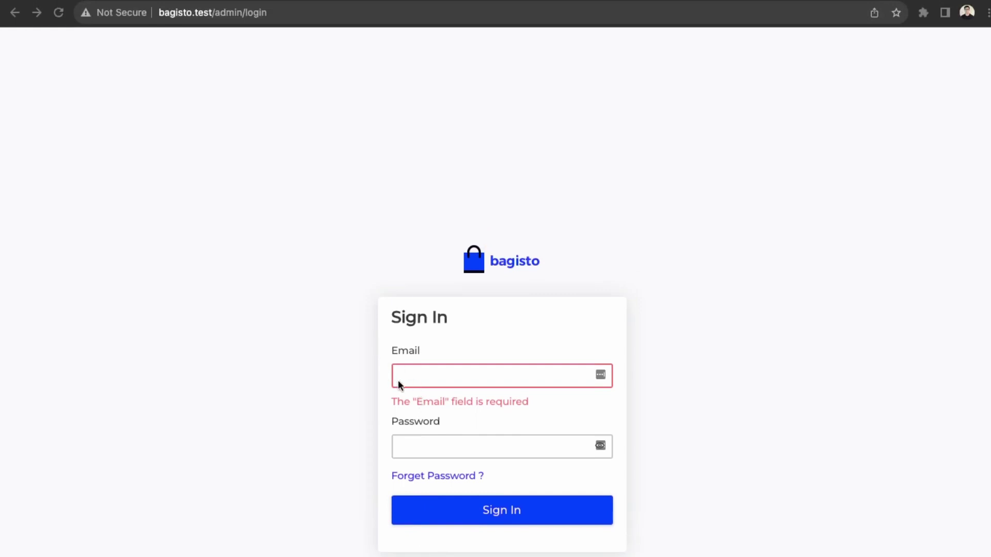
Step: Log in to the Bagisto admin with the admin email address and password
{"action": "left_click", "coordinate": [450, 373]}
{"action": "left_click", "coordinate": [409, 408]}
{"action": "type", "text": "ad"}
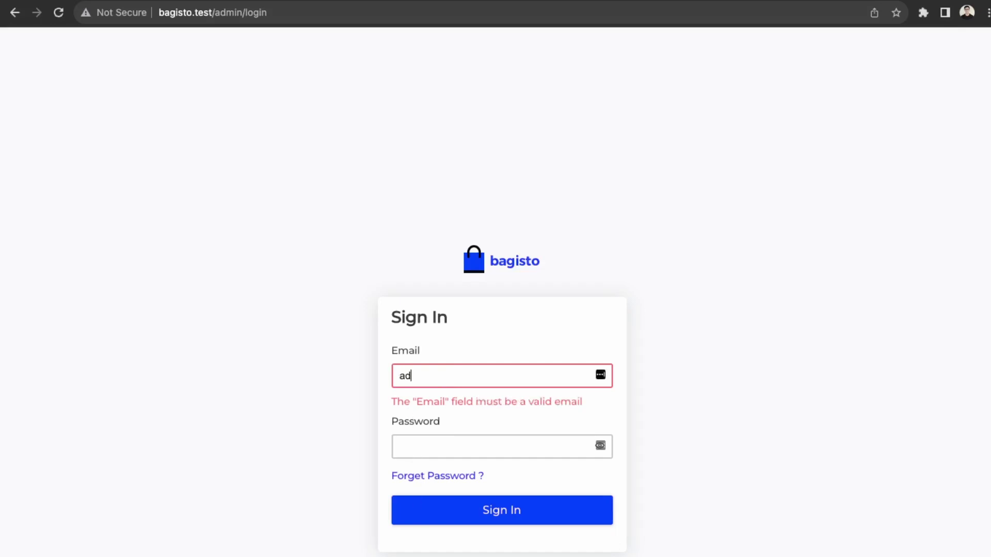
{"action": "type", "text": "min@example.co"}
{"action": "key", "text": "BackSpace"}
{"action": "type", "text": "com"}
{"action": "key", "text": "Tab"}
{"action": "type", "text": "admin"}
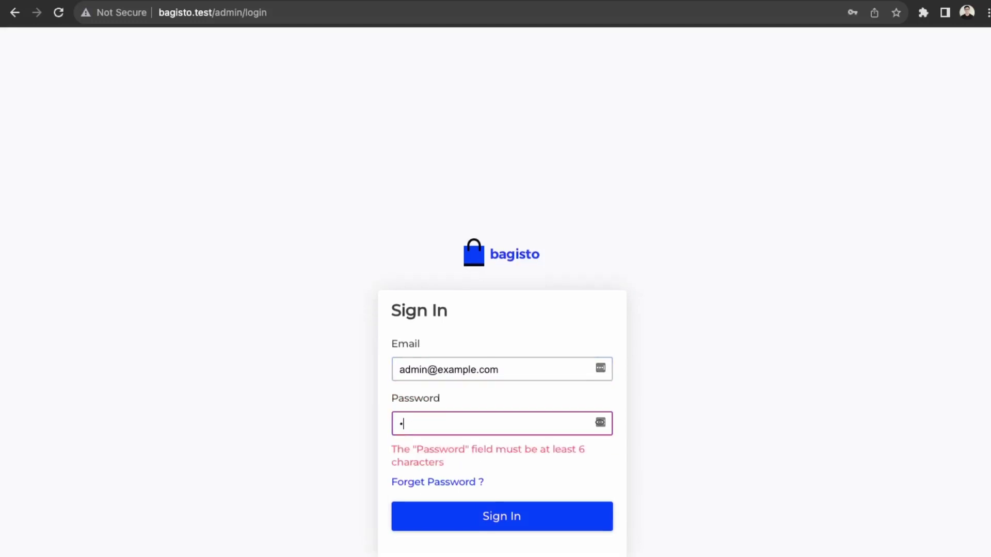
{"action": "type", "text": "1"}
{"action": "key", "text": "Return"}
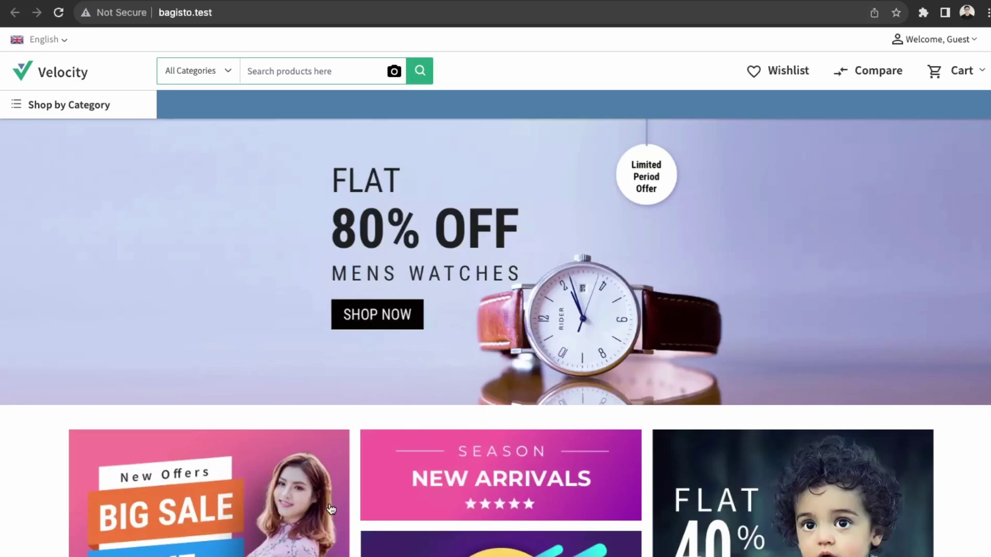
Step: Scroll through the bagisto.test storefront banners and open the Welcome, Guest account menu
{"action": "scroll", "coordinate": [330, 510], "scroll_direction": "down", "scroll_amount": 15}
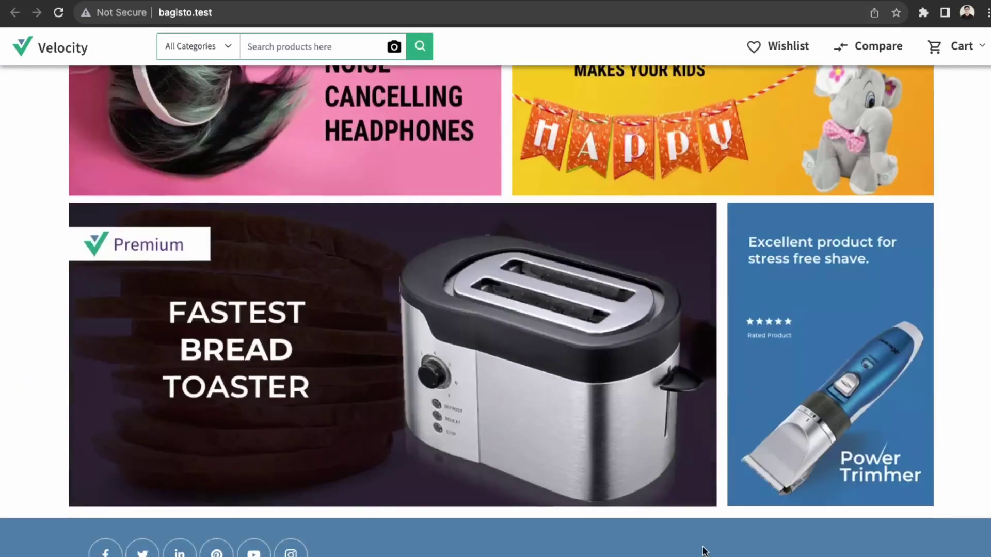
{"action": "scroll", "coordinate": [703, 551], "scroll_direction": "down", "scroll_amount": 1}
{"action": "scroll", "coordinate": [463, 394], "scroll_direction": "up", "scroll_amount": 20}
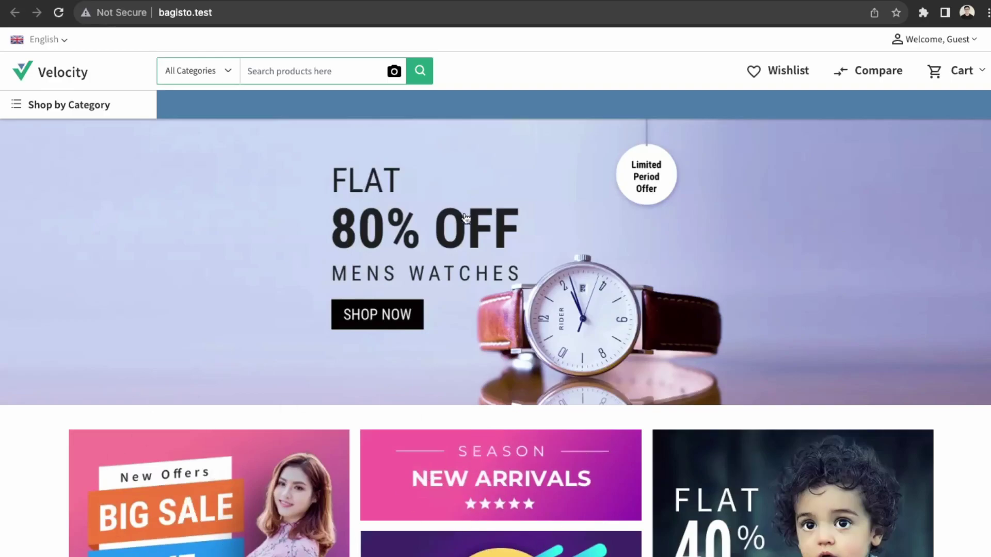
{"action": "scroll", "coordinate": [495, 310], "scroll_direction": "down", "scroll_amount": 5}
{"action": "scroll", "coordinate": [495, 310], "scroll_direction": "up", "scroll_amount": 5}
{"action": "scroll", "coordinate": [294, 365], "scroll_direction": "down", "scroll_amount": 15}
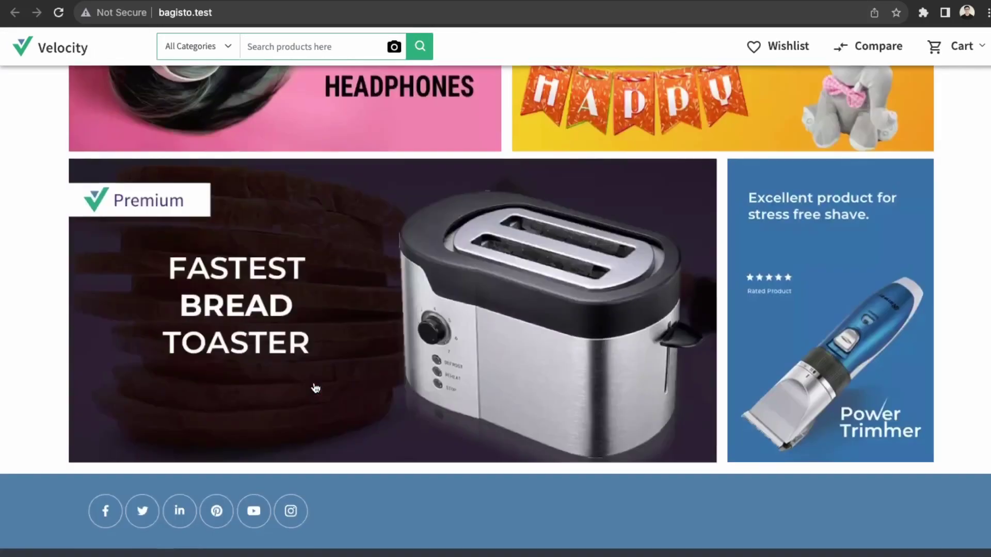
{"action": "scroll", "coordinate": [317, 388], "scroll_direction": "up", "scroll_amount": 15}
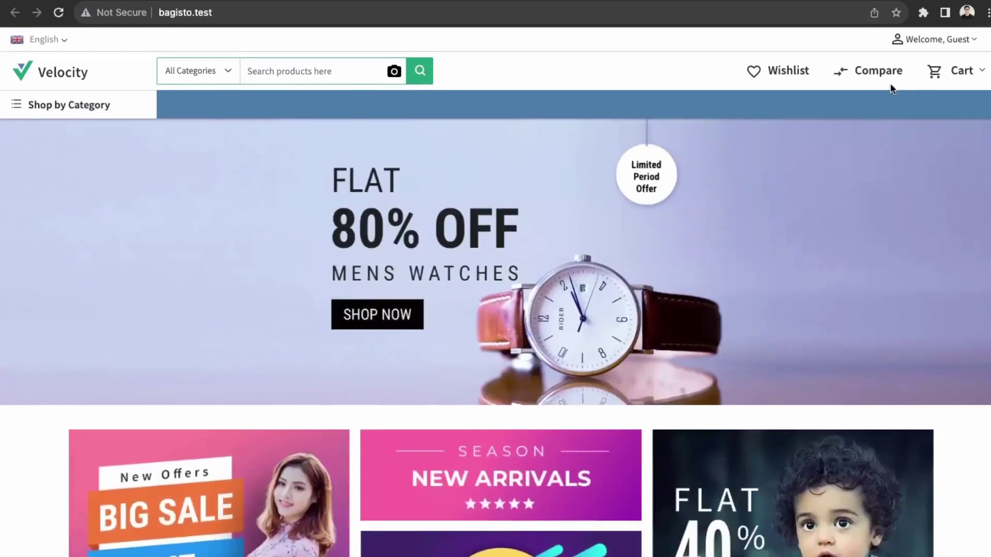
{"action": "left_click", "coordinate": [972, 41]}
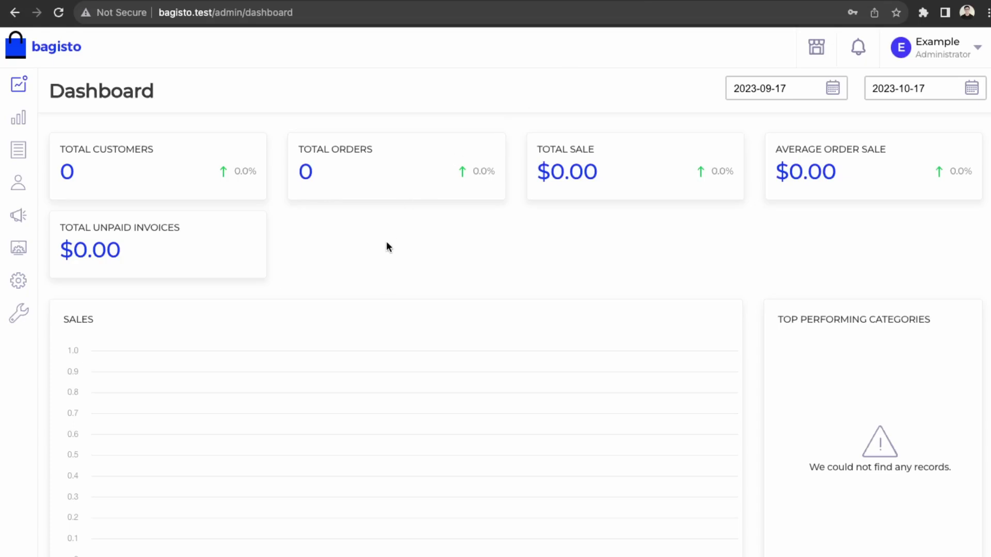
Step: Open Configuration > General > Content and scroll down to the Footer and Custom Scripts options
{"action": "mouse_move", "coordinate": [29, 122]}
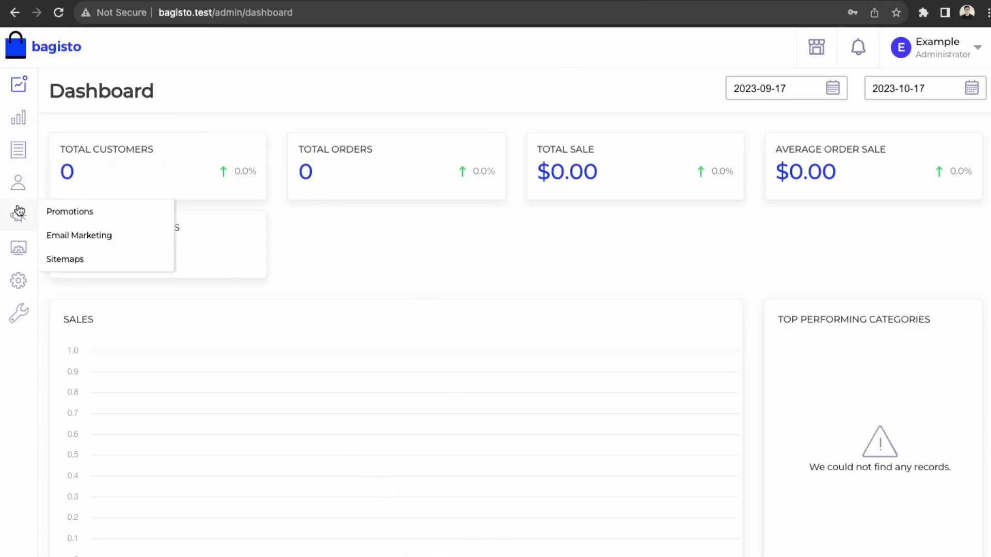
{"action": "mouse_move", "coordinate": [21, 272]}
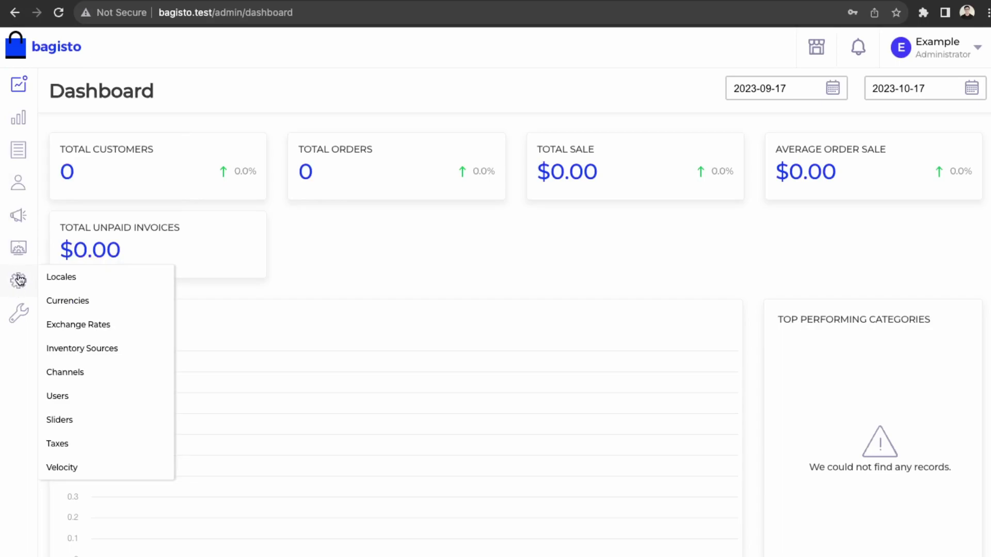
{"action": "left_click", "coordinate": [58, 316]}
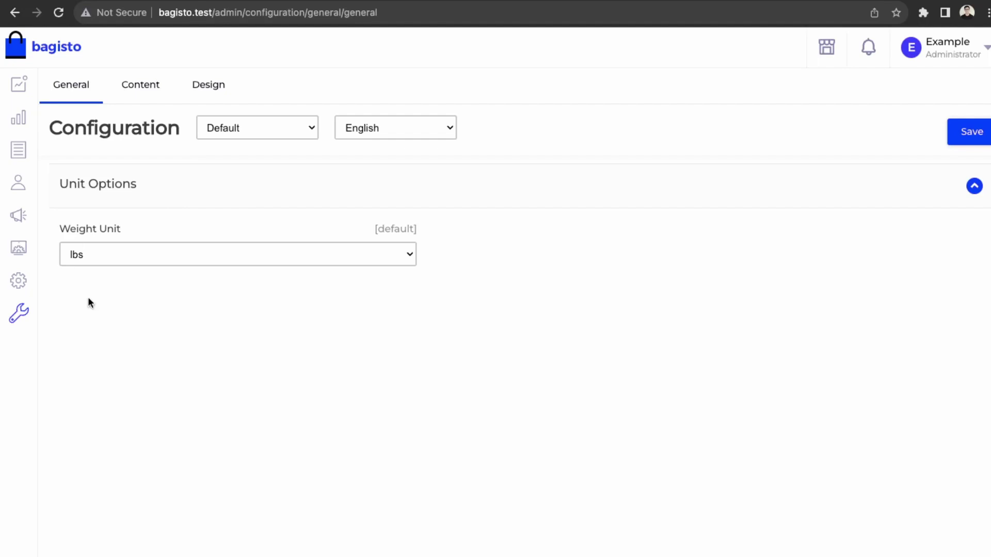
{"action": "left_click", "coordinate": [134, 89]}
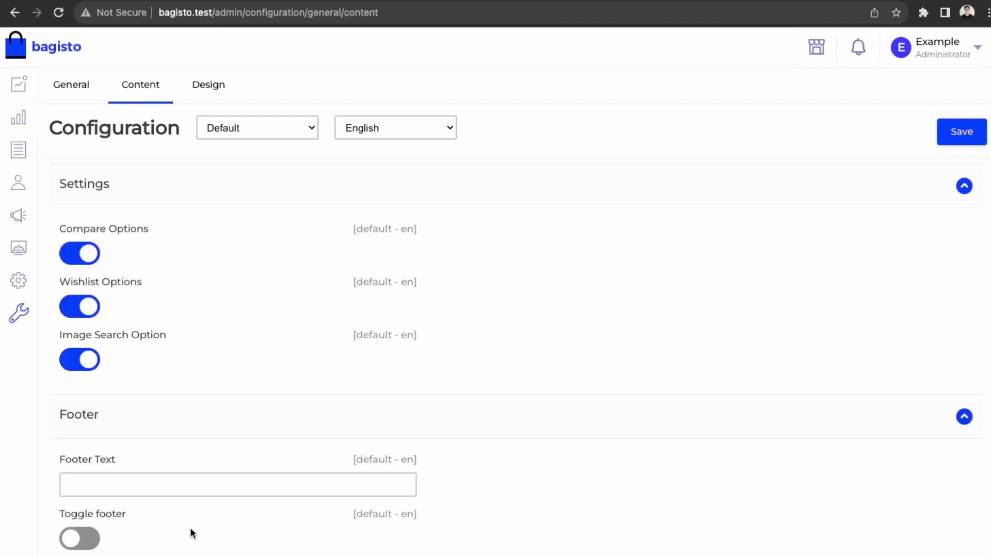
{"action": "scroll", "coordinate": [275, 292], "scroll_direction": "down", "scroll_amount": 1}
{"action": "scroll", "coordinate": [275, 293], "scroll_direction": "down", "scroll_amount": 2}
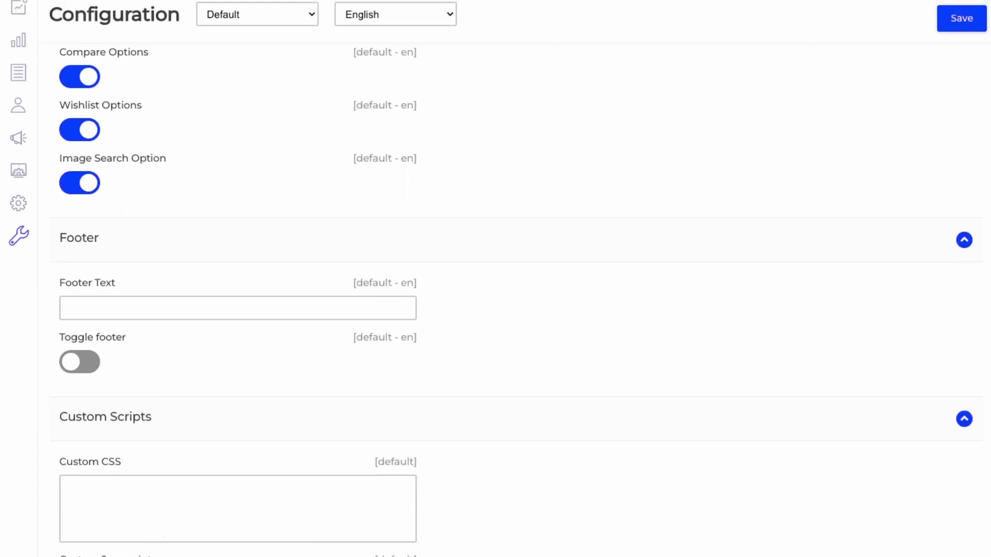
Step: Browse the Catalog Inventory, Products and Rich Snippets tabs, ending on the Products settings
{"action": "left_click", "coordinate": [76, 7]}
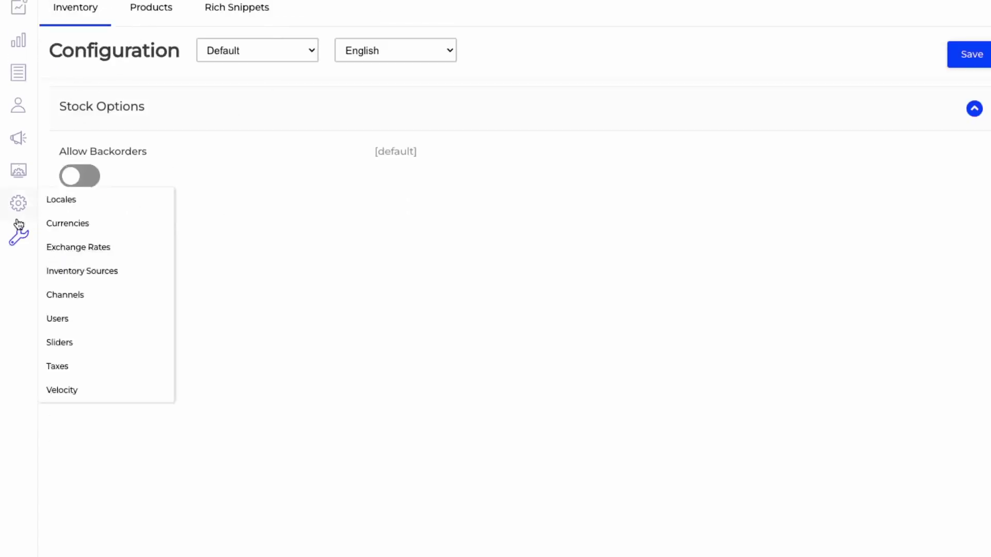
{"action": "mouse_move", "coordinate": [17, 237]}
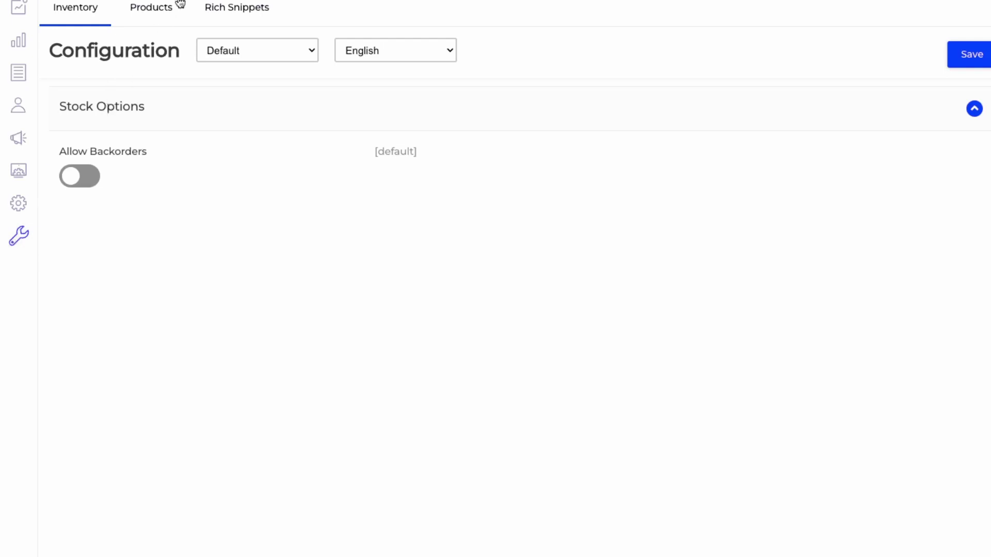
{"action": "left_click", "coordinate": [144, 18]}
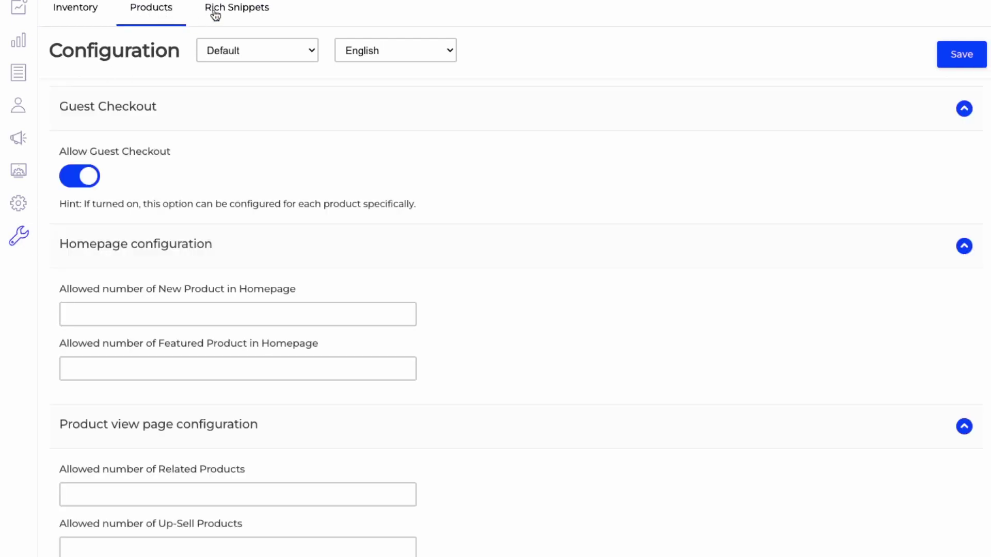
{"action": "left_click", "coordinate": [256, 22]}
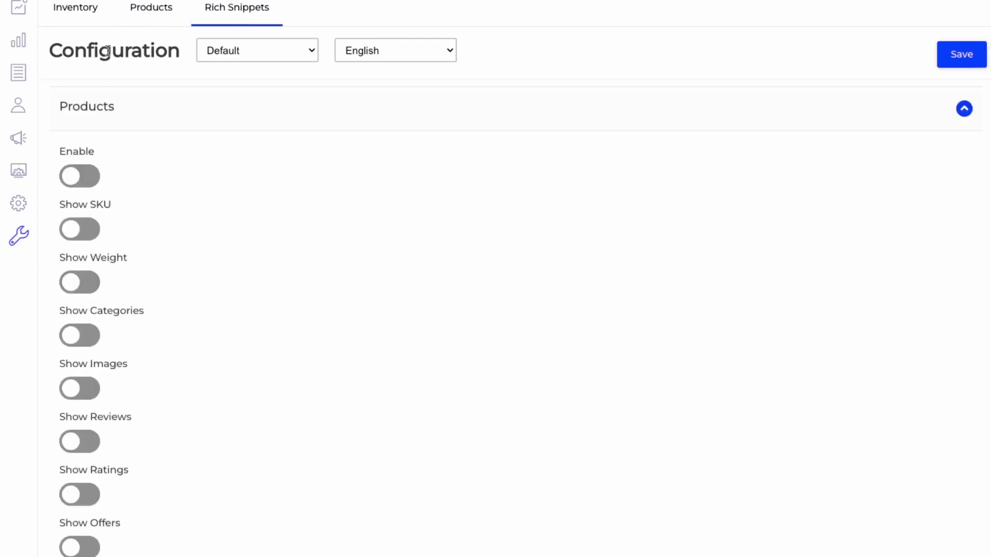
{"action": "scroll", "coordinate": [184, 371], "scroll_direction": "down", "scroll_amount": 1}
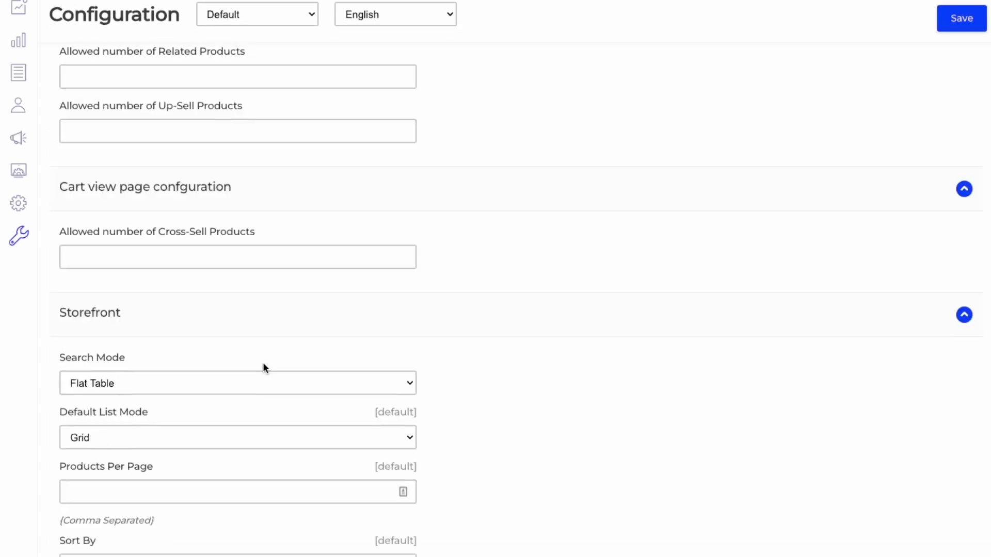
{"action": "scroll", "coordinate": [263, 362], "scroll_direction": "up", "scroll_amount": 5}
{"action": "scroll", "coordinate": [263, 368], "scroll_direction": "up", "scroll_amount": 3}
{"action": "mouse_move", "coordinate": [19, 236]}
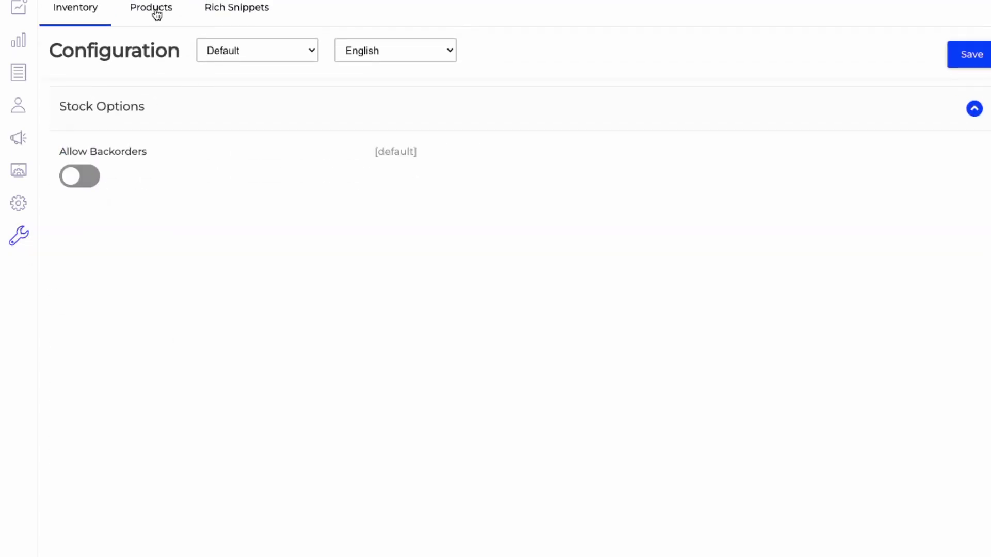
{"action": "left_click", "coordinate": [154, 14]}
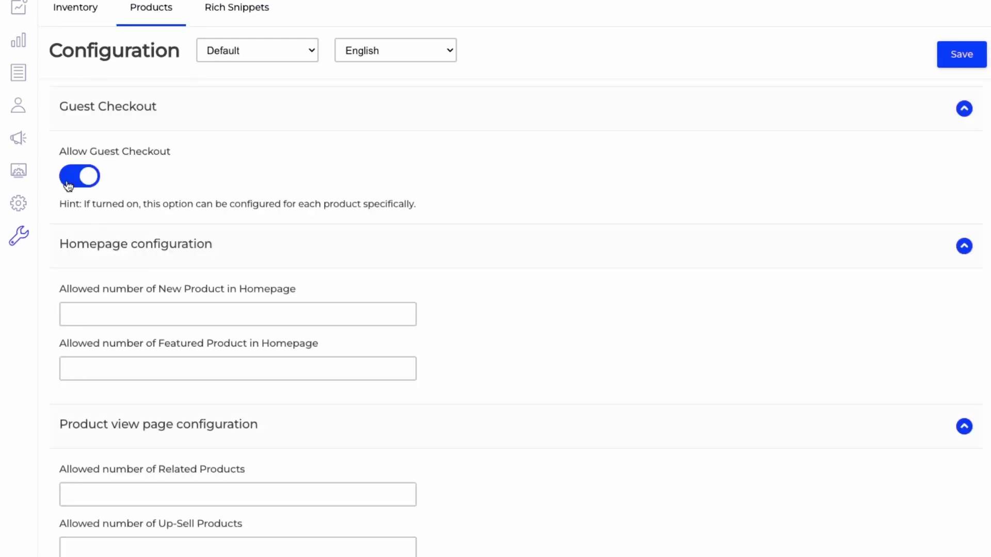
Step: Open Customer configuration and look over the Address and Captcha tabs
{"action": "mouse_move", "coordinate": [19, 236]}
{"action": "left_click", "coordinate": [62, 279]}
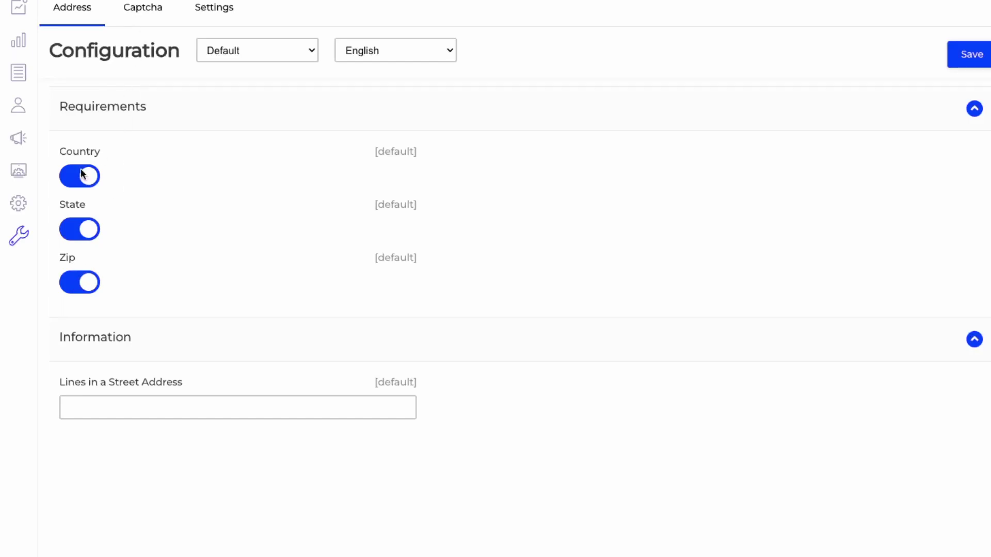
{"action": "left_click", "coordinate": [143, 16]}
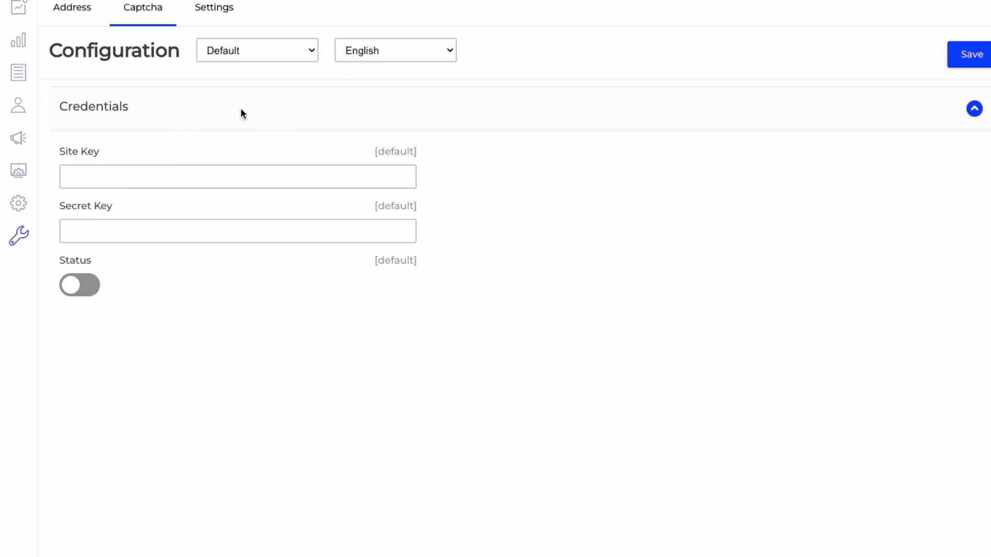
{"action": "left_click", "coordinate": [222, 13]}
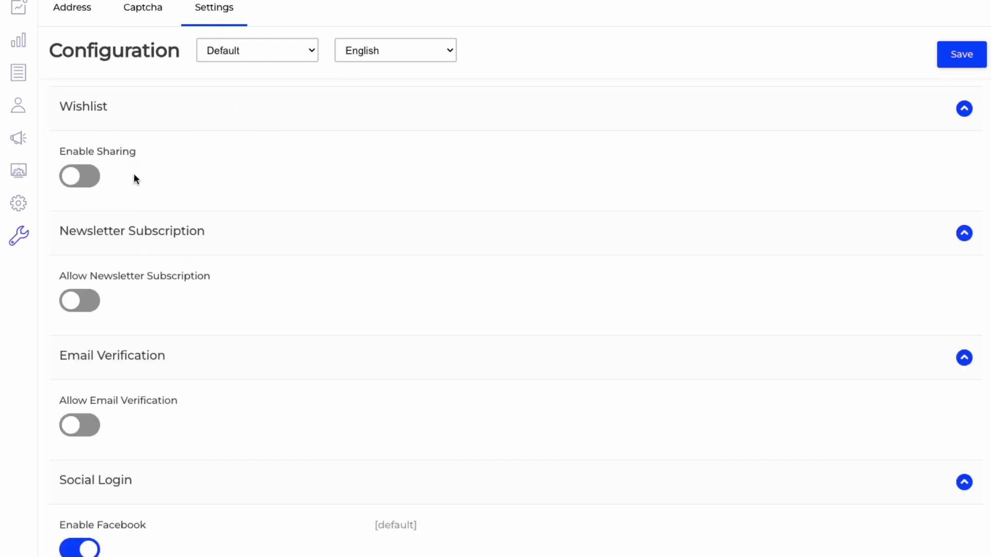
Step: Enable wishlist sharing, newsletter subscription and email verification, saving the changes
{"action": "left_click", "coordinate": [86, 182]}
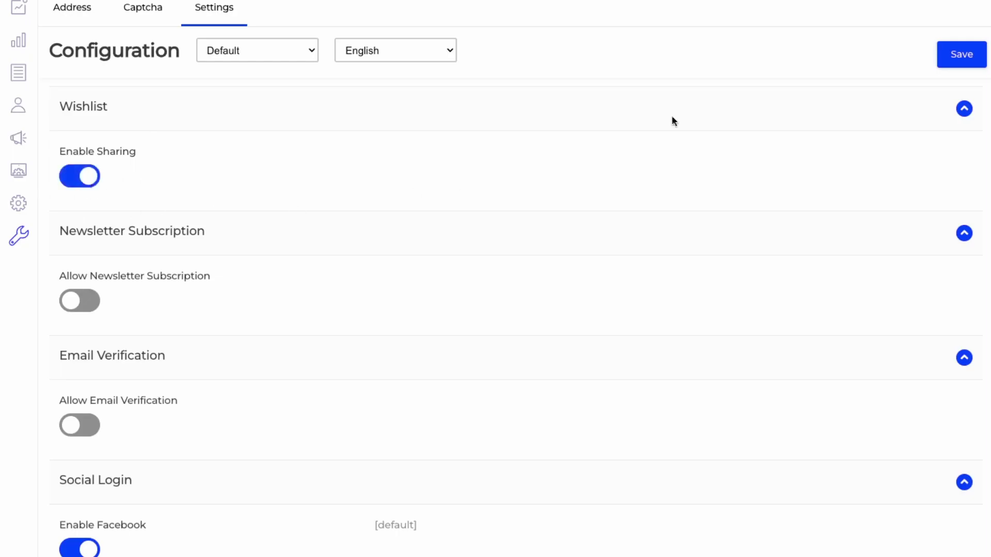
{"action": "left_click", "coordinate": [951, 62]}
{"action": "scroll", "coordinate": [185, 428], "scroll_direction": "down", "scroll_amount": 2}
{"action": "left_click", "coordinate": [90, 200]}
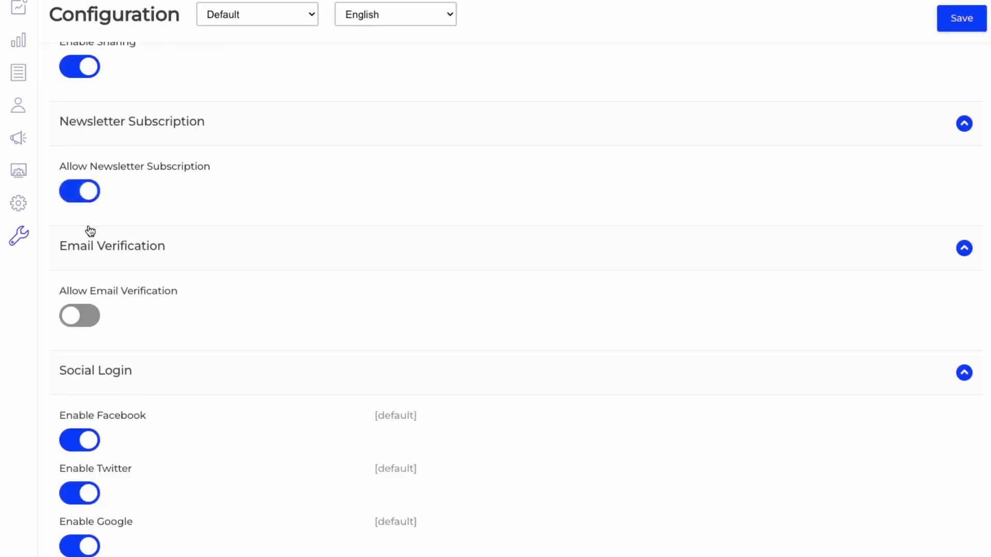
{"action": "left_click", "coordinate": [83, 325]}
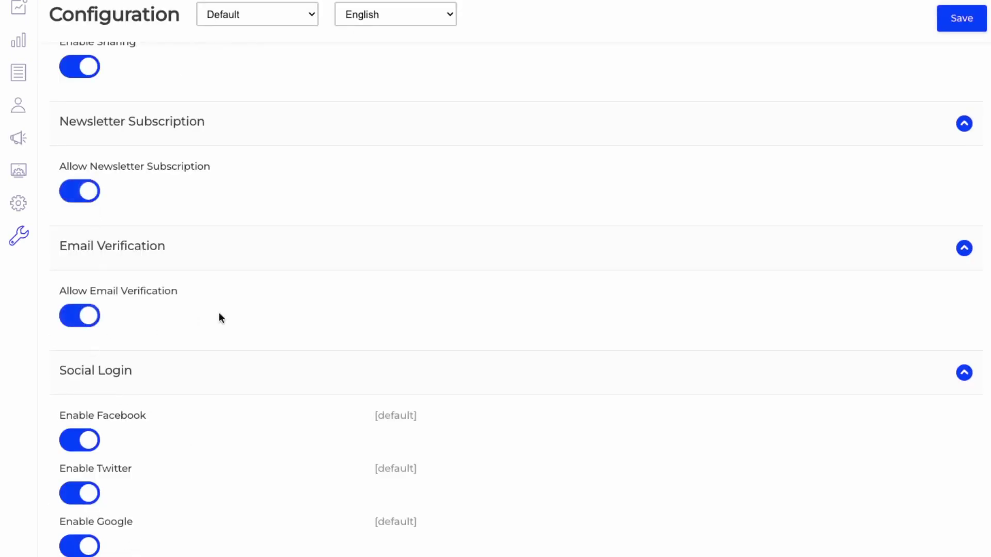
{"action": "left_click", "coordinate": [973, 25]}
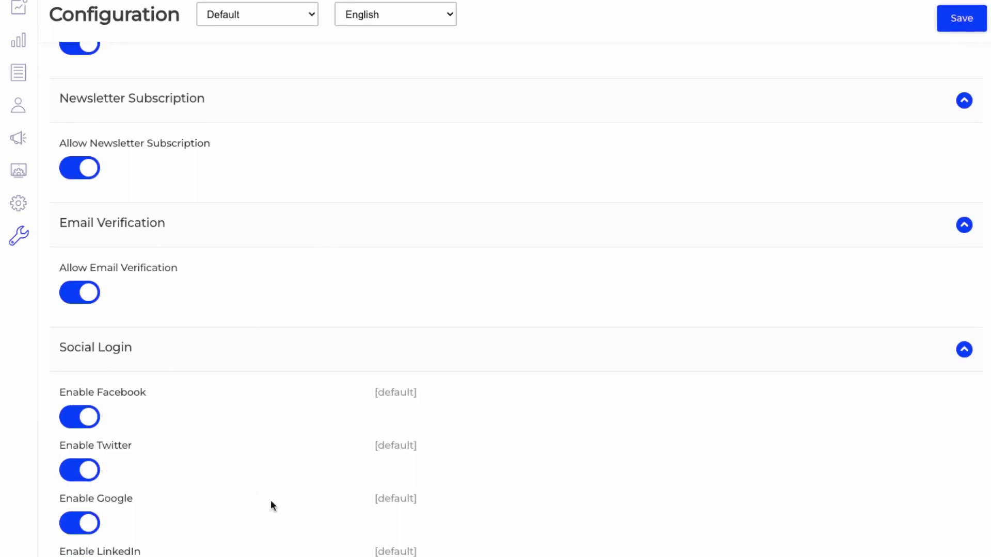
Step: Review the Email configuration's notification options
{"action": "mouse_move", "coordinate": [23, 253]}
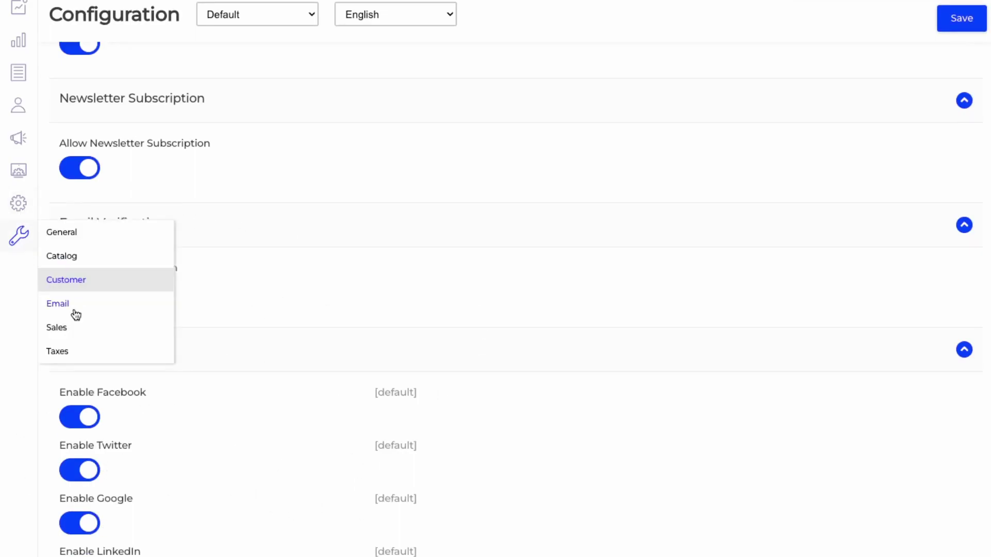
{"action": "left_click", "coordinate": [58, 304]}
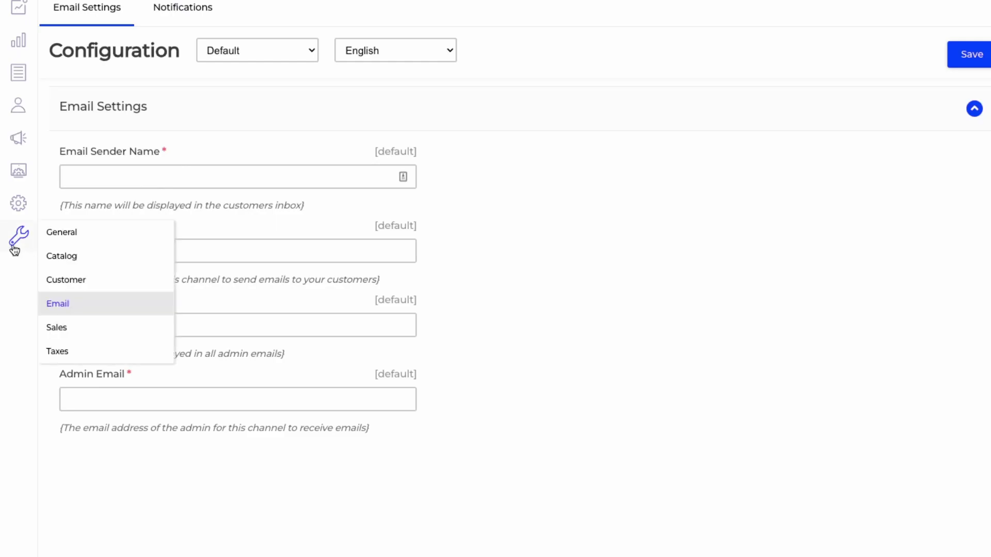
{"action": "mouse_move", "coordinate": [18, 242]}
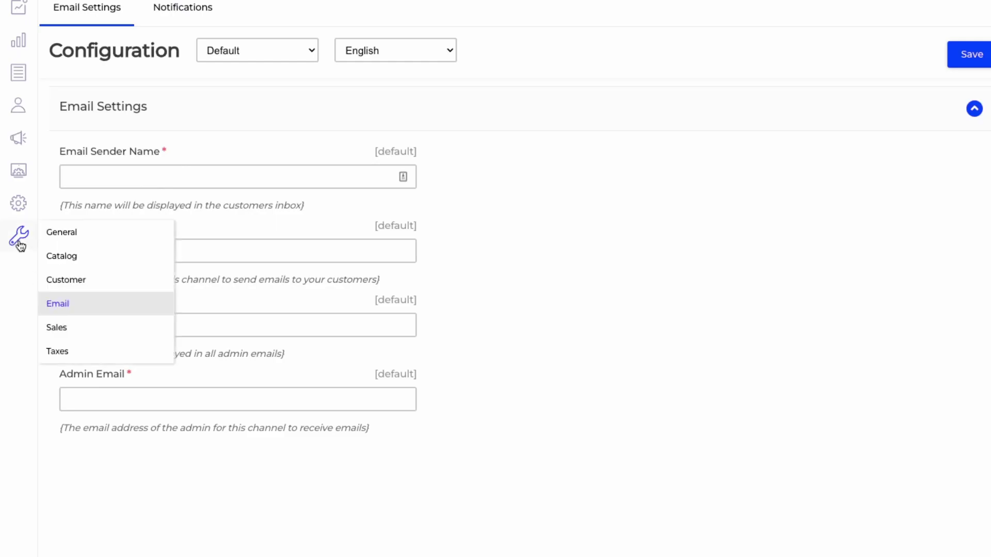
{"action": "left_click", "coordinate": [183, 11]}
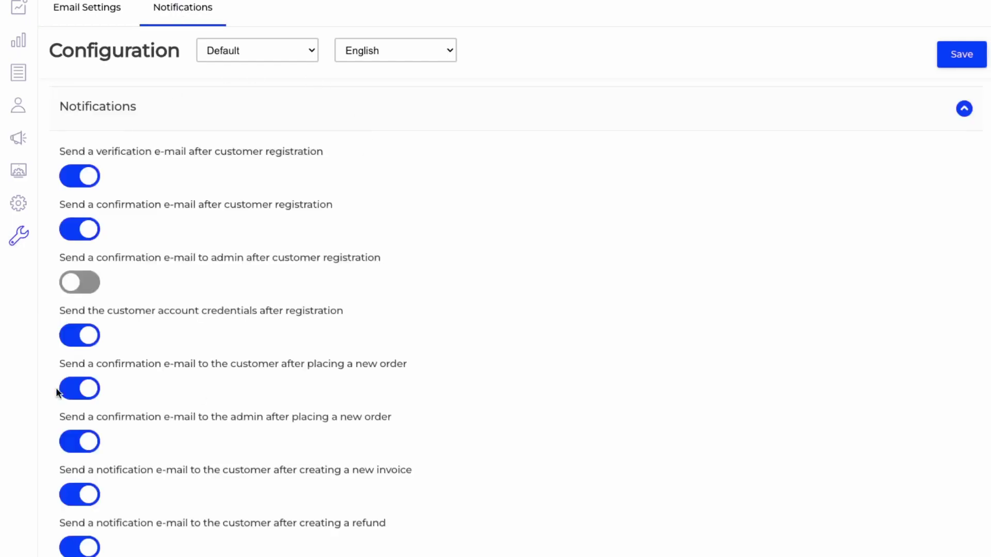
{"action": "scroll", "coordinate": [328, 255], "scroll_direction": "down", "scroll_amount": 1}
{"action": "scroll", "coordinate": [329, 261], "scroll_direction": "up", "scroll_amount": 1}
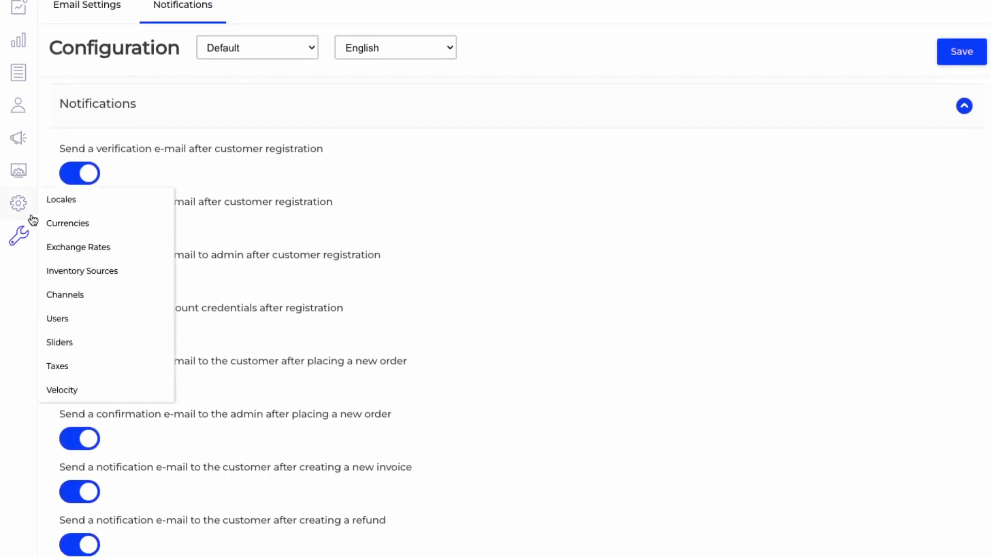
Step: In Sales configuration, review the Shipping Methods and PayPal Payment Methods settings
{"action": "mouse_move", "coordinate": [20, 245]}
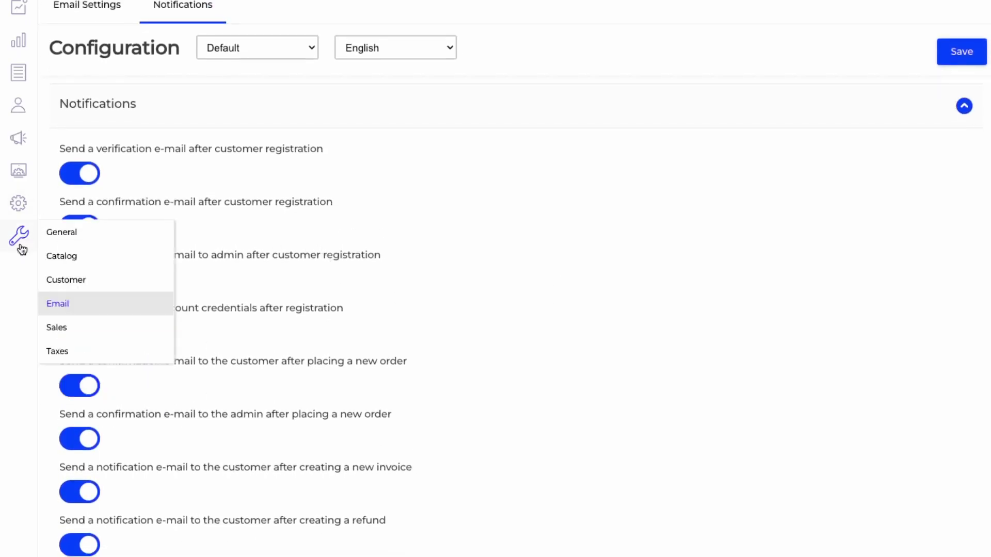
{"action": "left_click", "coordinate": [57, 328]}
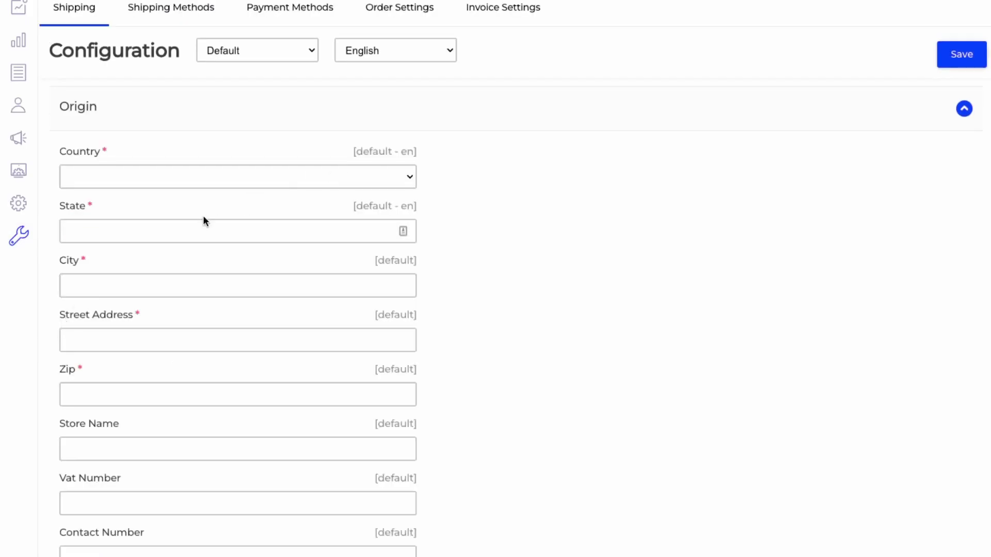
{"action": "scroll", "coordinate": [202, 217], "scroll_direction": "down", "scroll_amount": 1}
{"action": "scroll", "coordinate": [199, 196], "scroll_direction": "up", "scroll_amount": 1}
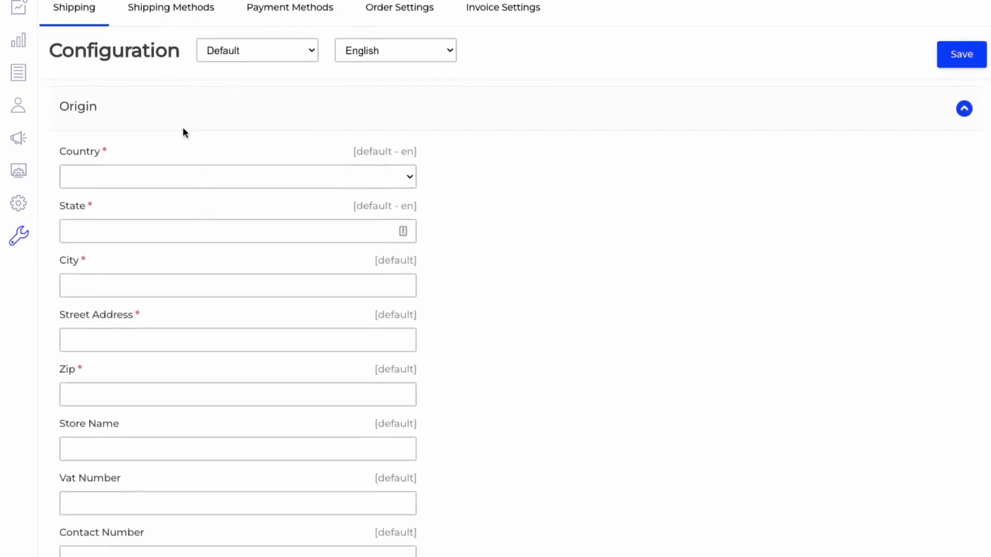
{"action": "left_click", "coordinate": [177, 21]}
{"action": "left_click", "coordinate": [301, 8]}
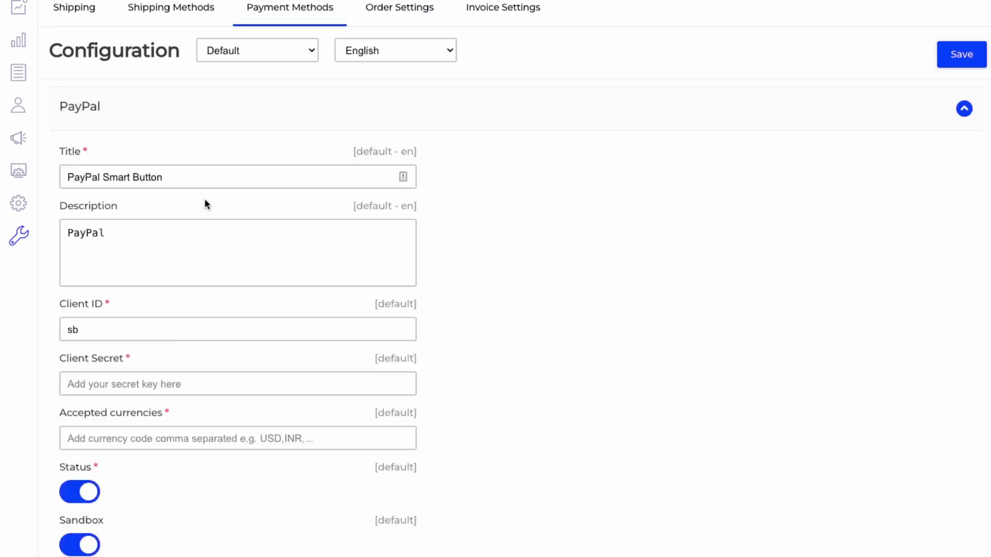
{"action": "scroll", "coordinate": [193, 413], "scroll_direction": "down", "scroll_amount": 1}
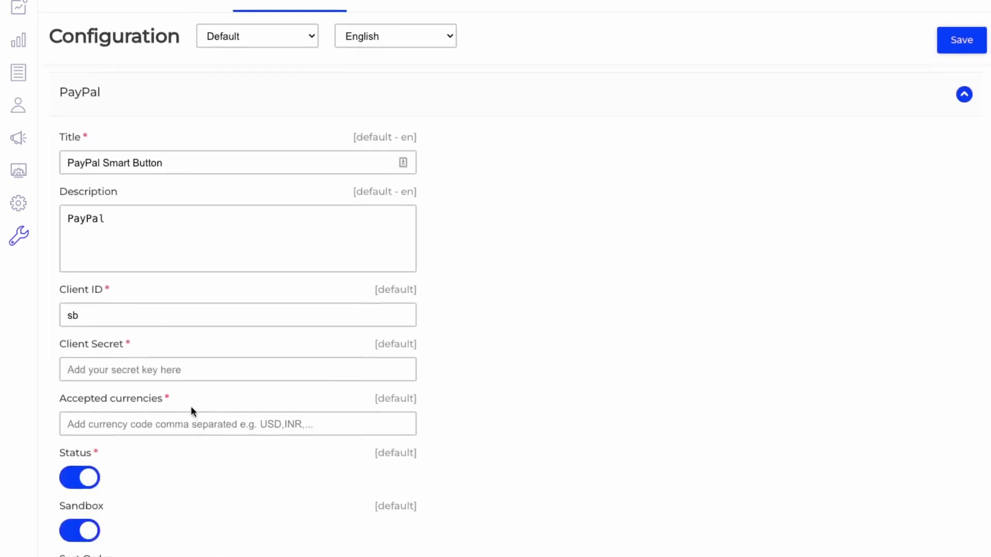
{"action": "scroll", "coordinate": [194, 274], "scroll_direction": "down", "scroll_amount": 7}
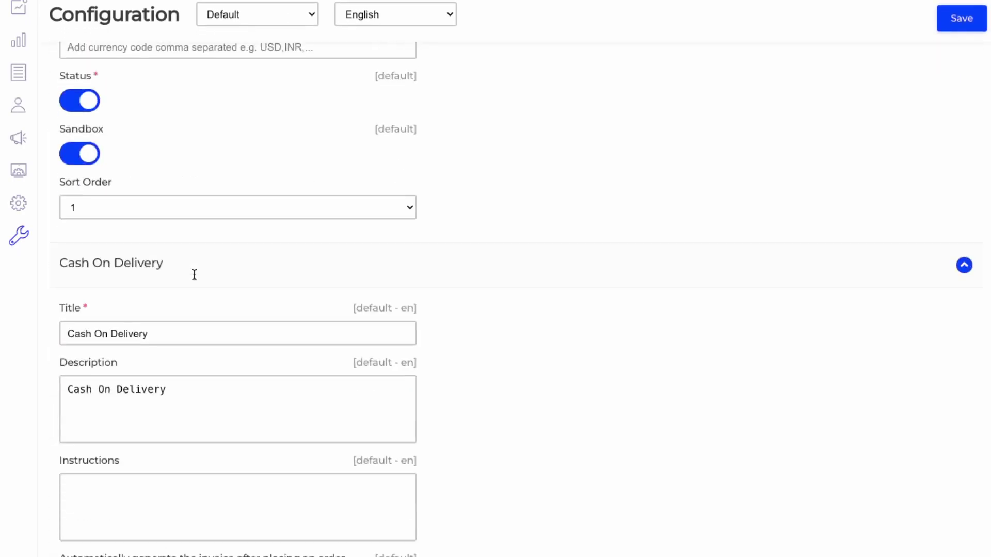
{"action": "scroll", "coordinate": [194, 275], "scroll_direction": "down", "scroll_amount": 8}
{"action": "scroll", "coordinate": [234, 500], "scroll_direction": "up", "scroll_amount": 15}
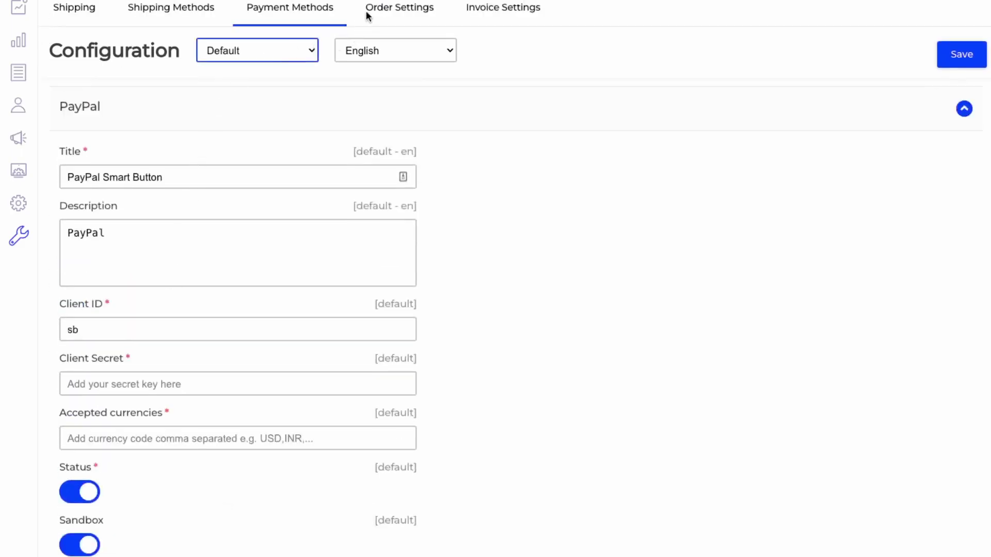
Step: Review the Order Settings and Invoice Settings tabs for sales
{"action": "left_click", "coordinate": [426, 11]}
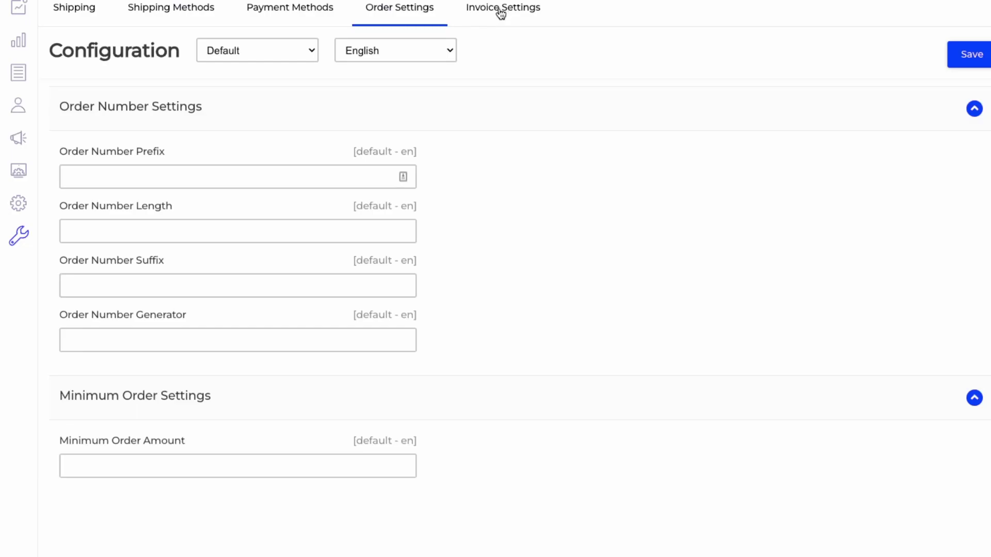
{"action": "left_click", "coordinate": [501, 10]}
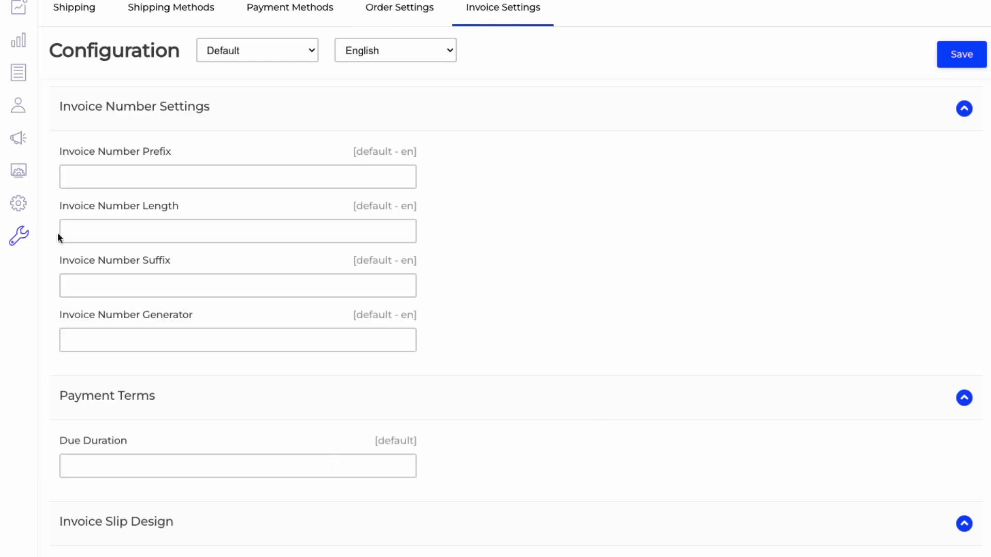
{"action": "mouse_move", "coordinate": [18, 236]}
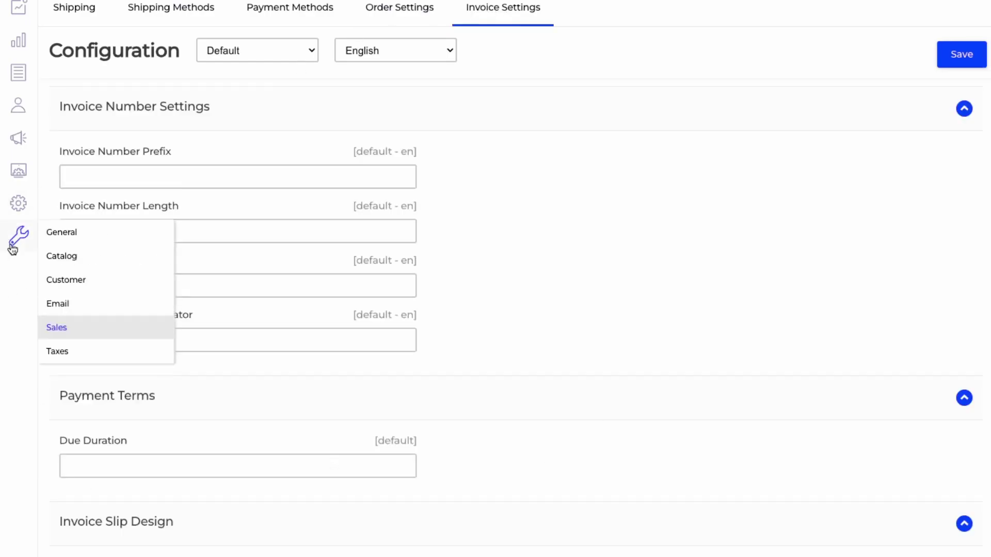
{"action": "mouse_move", "coordinate": [13, 207]}
Step: Browse the Locales list, the Channels list and the Add Channel form
{"action": "left_click", "coordinate": [23, 211]}
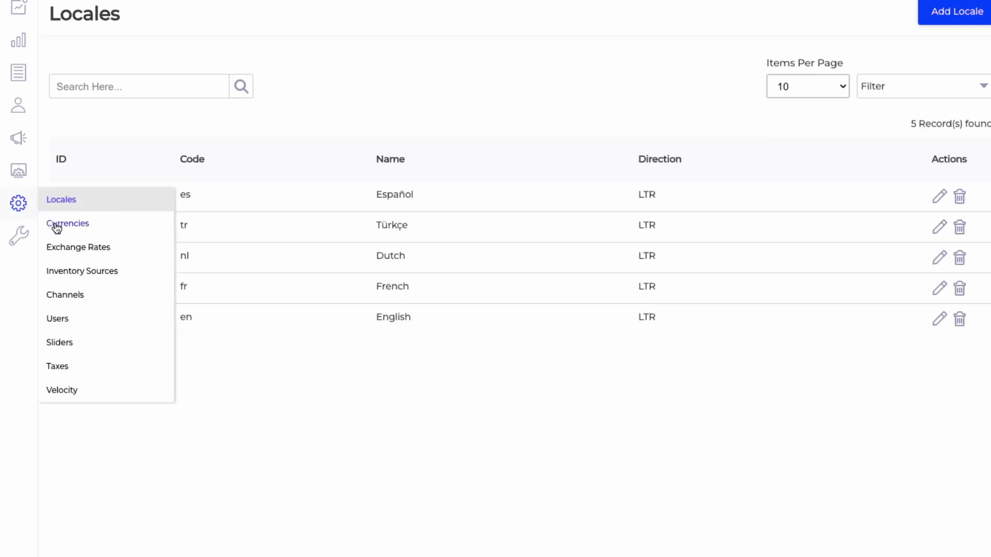
{"action": "left_click", "coordinate": [56, 295]}
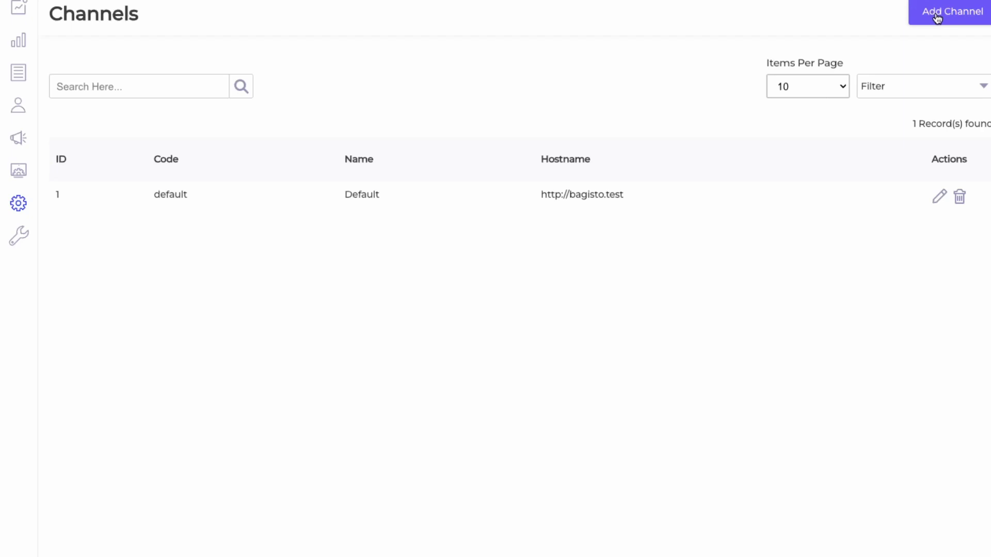
{"action": "left_click", "coordinate": [937, 19]}
{"action": "mouse_move", "coordinate": [20, 209]}
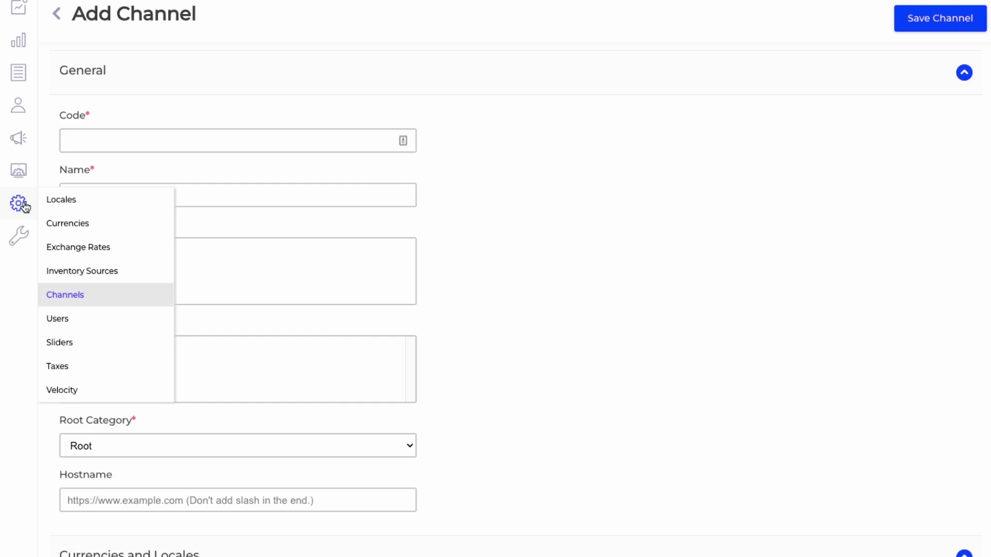
Step: Look over the admin Users list, the Add User form and the Velocity meta data page
{"action": "left_click", "coordinate": [68, 323]}
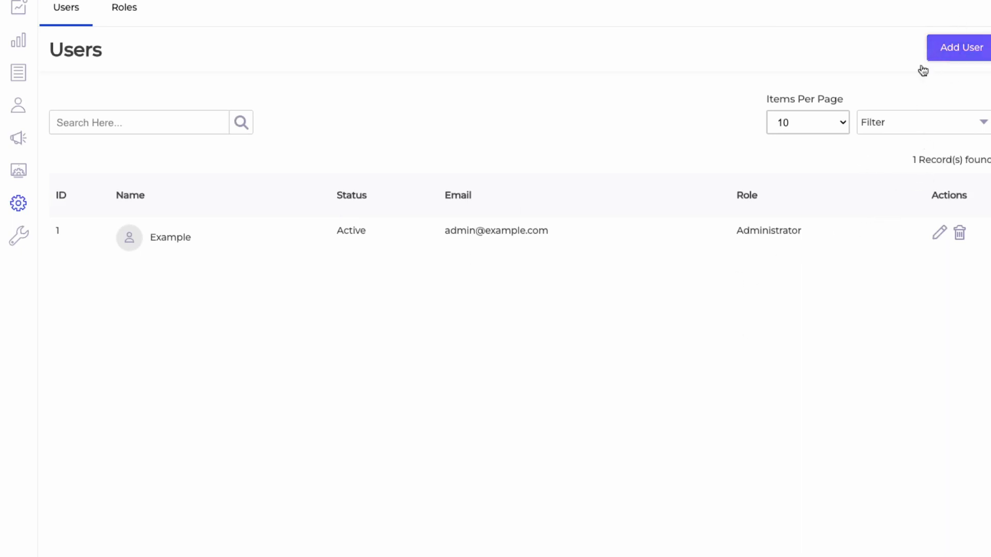
{"action": "left_click", "coordinate": [936, 52]}
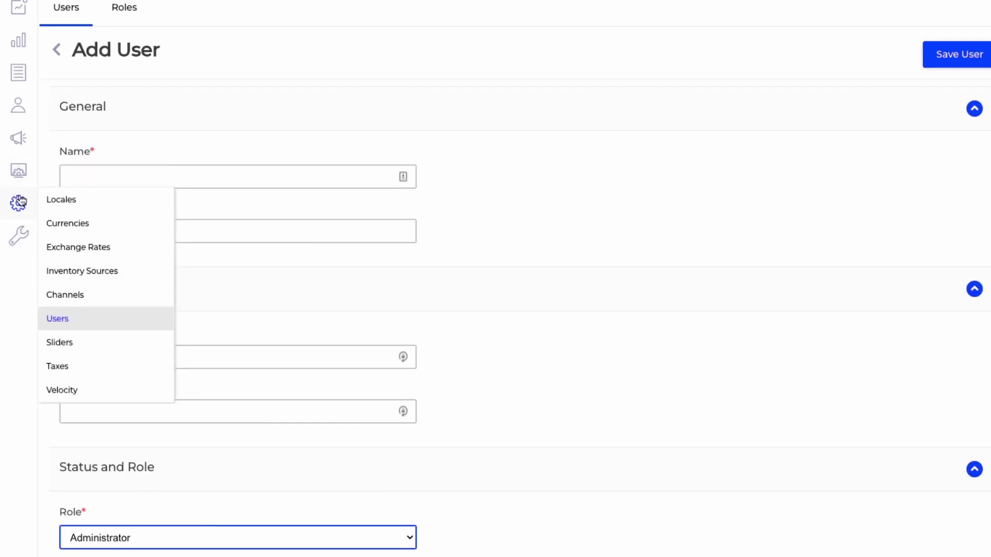
{"action": "left_click", "coordinate": [66, 391]}
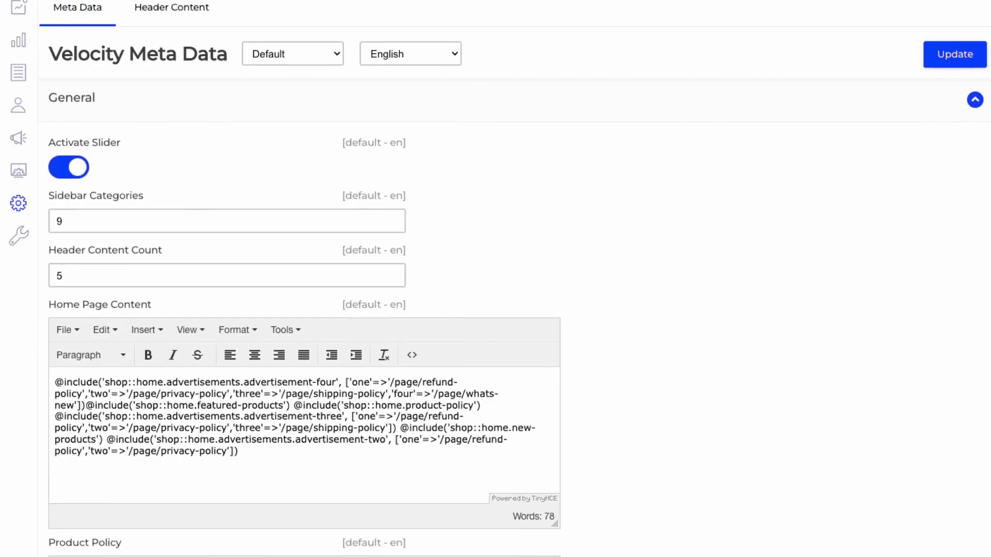
{"action": "scroll", "coordinate": [422, 419], "scroll_direction": "down", "scroll_amount": 4}
{"action": "scroll", "coordinate": [436, 516], "scroll_direction": "up", "scroll_amount": 4}
{"action": "left_click", "coordinate": [960, 3]}
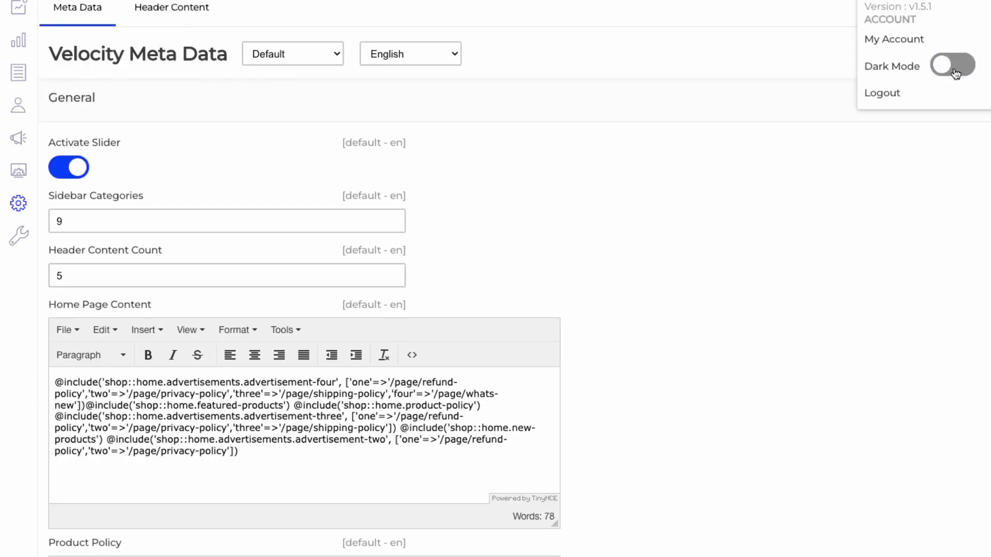
Step: Switch the admin panel to dark mode and return to the dashboard
{"action": "left_click", "coordinate": [954, 66]}
{"action": "mouse_move", "coordinate": [24, 65]}
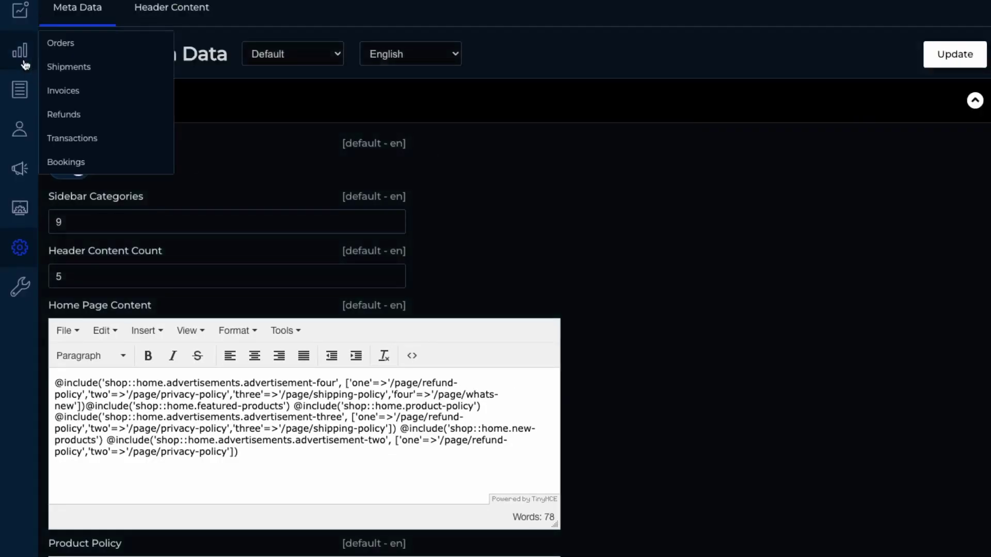
{"action": "left_click", "coordinate": [24, 64]}
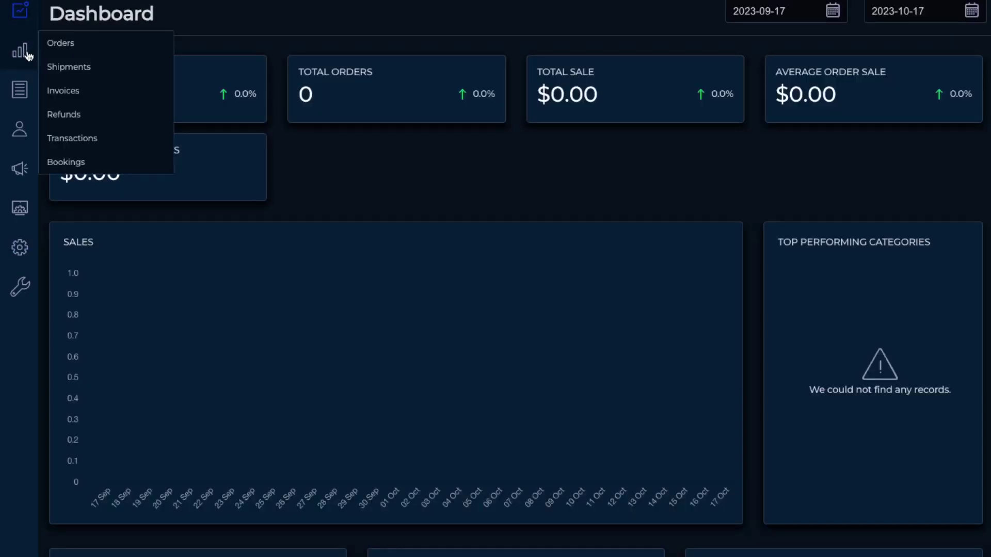
Step: Browse the Sales Orders list and CMS Pages, then go back to the dashboard
{"action": "left_click", "coordinate": [27, 54]}
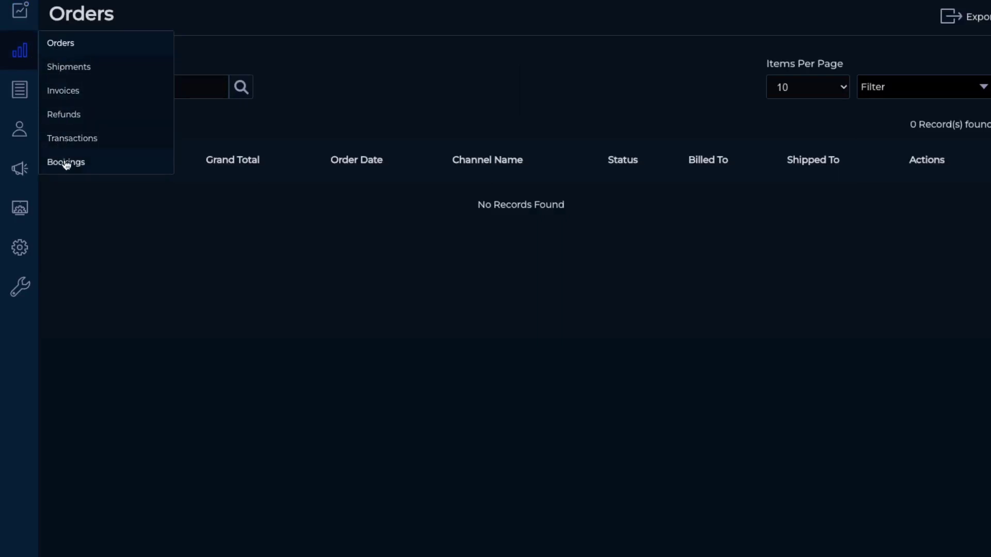
{"action": "mouse_move", "coordinate": [8, 86]}
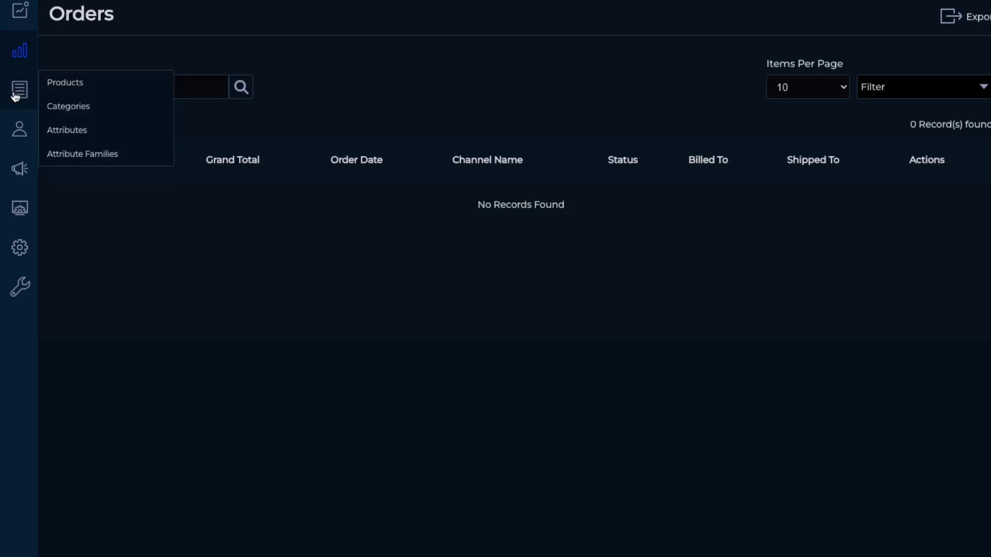
{"action": "mouse_move", "coordinate": [27, 132]}
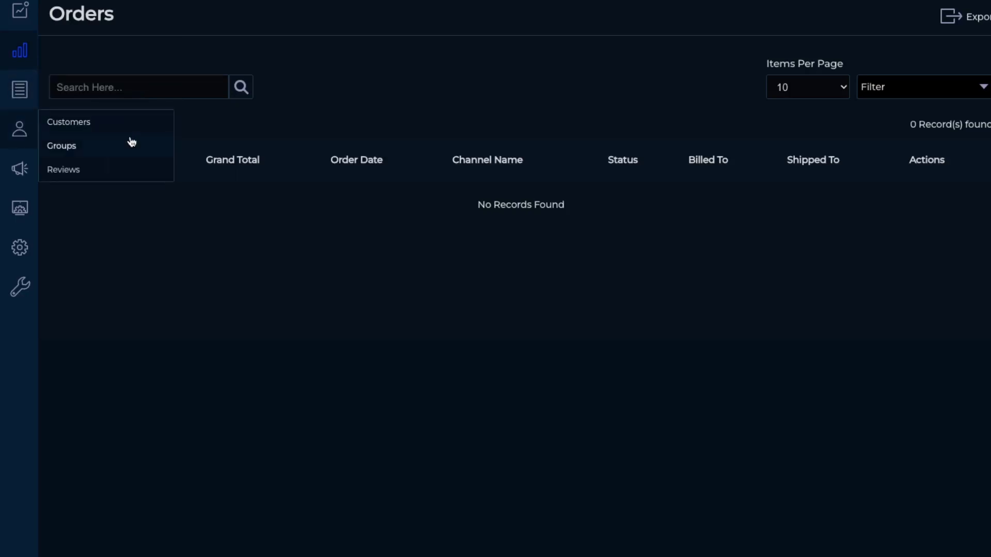
{"action": "mouse_move", "coordinate": [21, 169]}
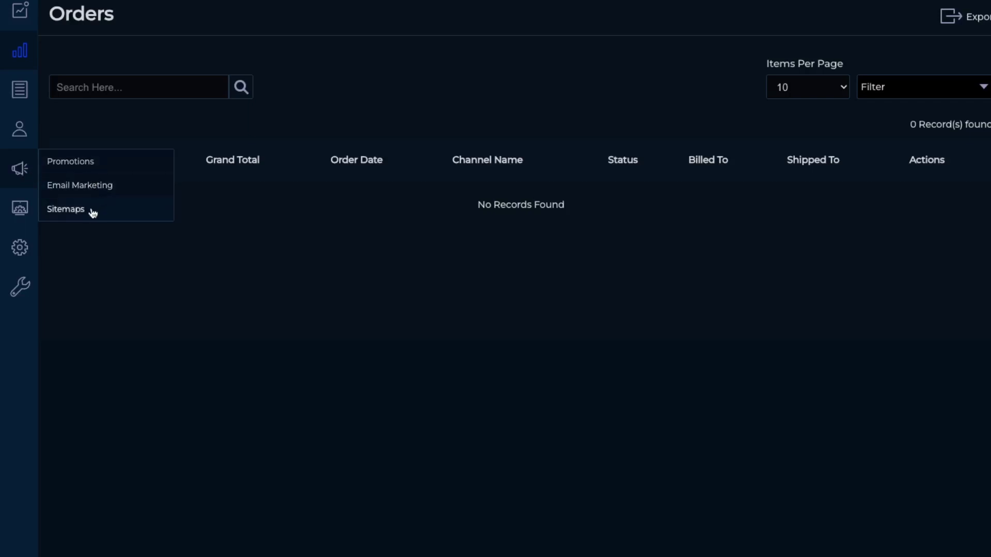
{"action": "mouse_move", "coordinate": [18, 213]}
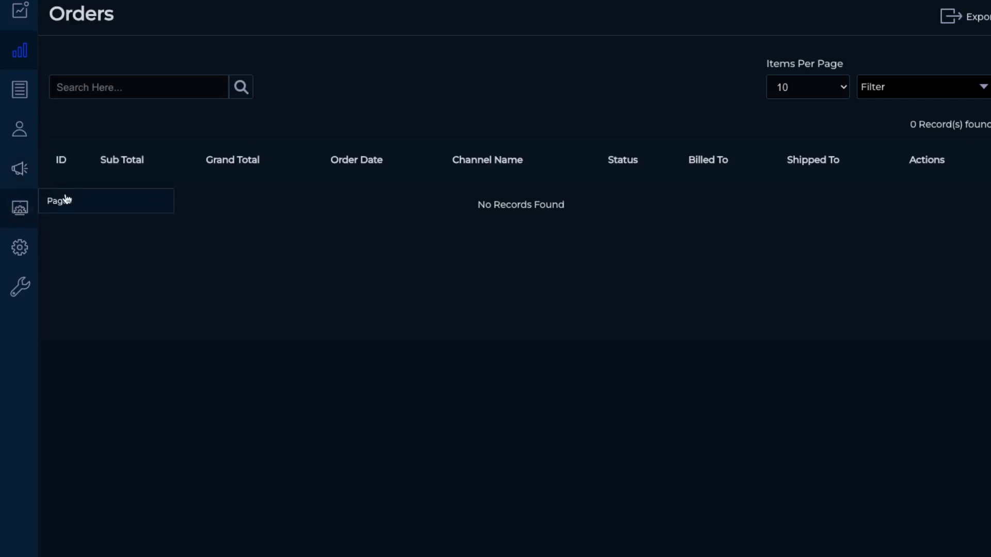
{"action": "left_click", "coordinate": [67, 200]}
{"action": "left_click", "coordinate": [19, 10]}
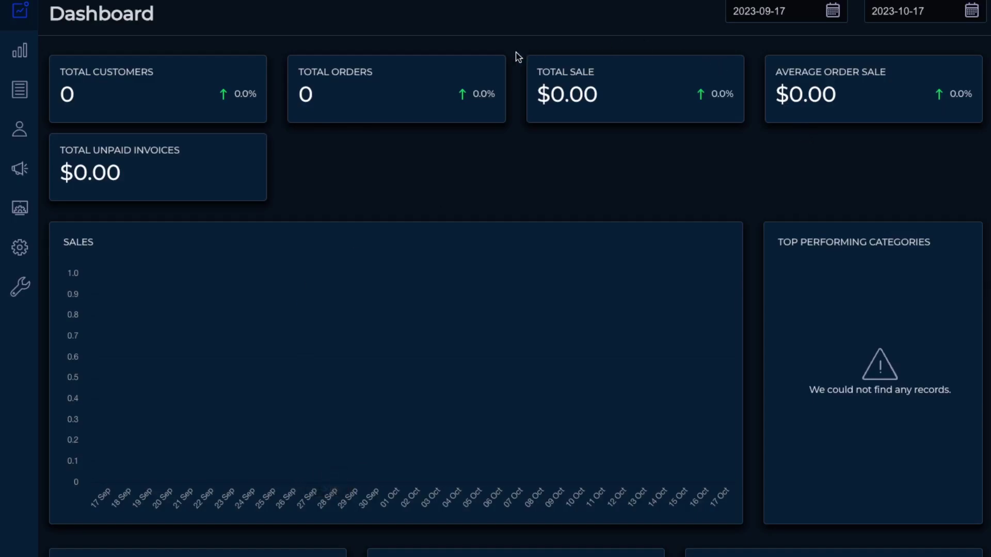
Step: From Catalog > Products, add a Simple, Default-family product with SKU 1001 and save
{"action": "mouse_move", "coordinate": [21, 54]}
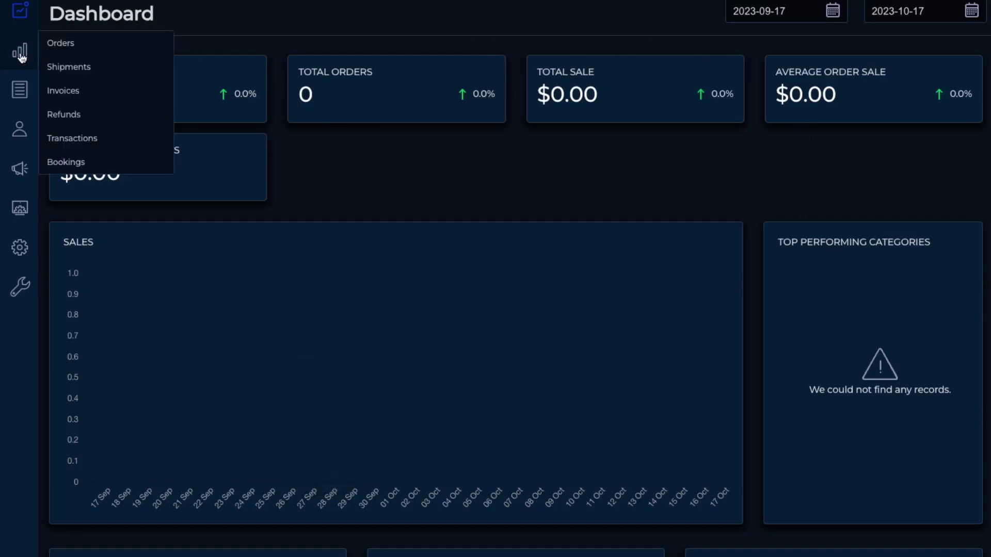
{"action": "left_click", "coordinate": [51, 91]}
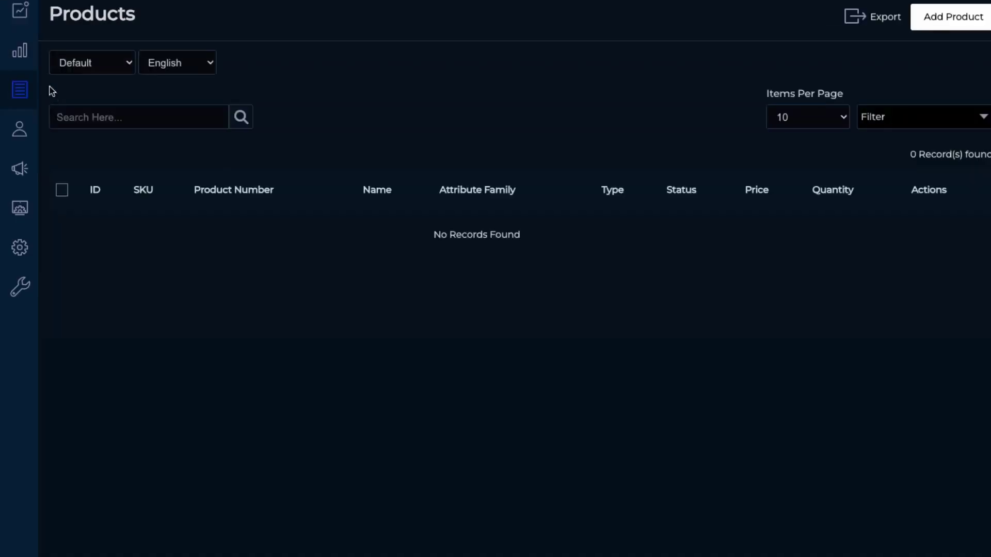
{"action": "left_click", "coordinate": [982, 26]}
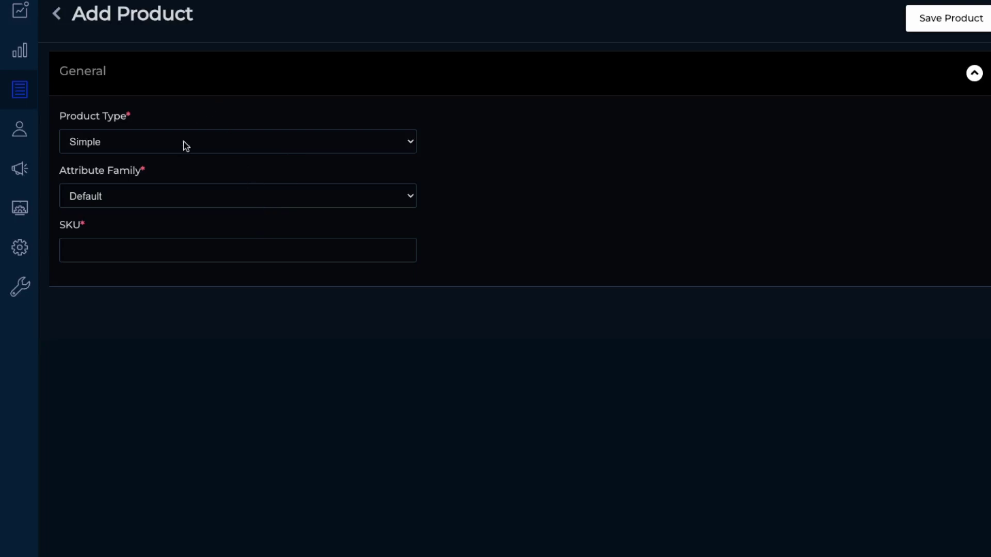
{"action": "left_click", "coordinate": [132, 249]}
{"action": "type", "text": "1001"}
{"action": "left_click", "coordinate": [973, 15]}
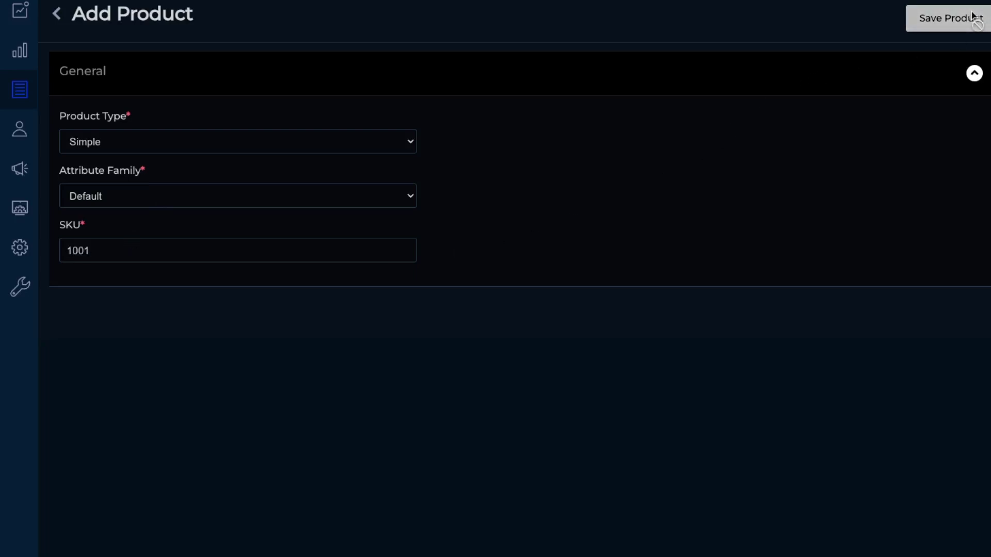
Step: Name the product 'Black Shirt' and enable visible individually, guest checkout and status
{"action": "scroll", "coordinate": [221, 235], "scroll_direction": "down", "scroll_amount": 8}
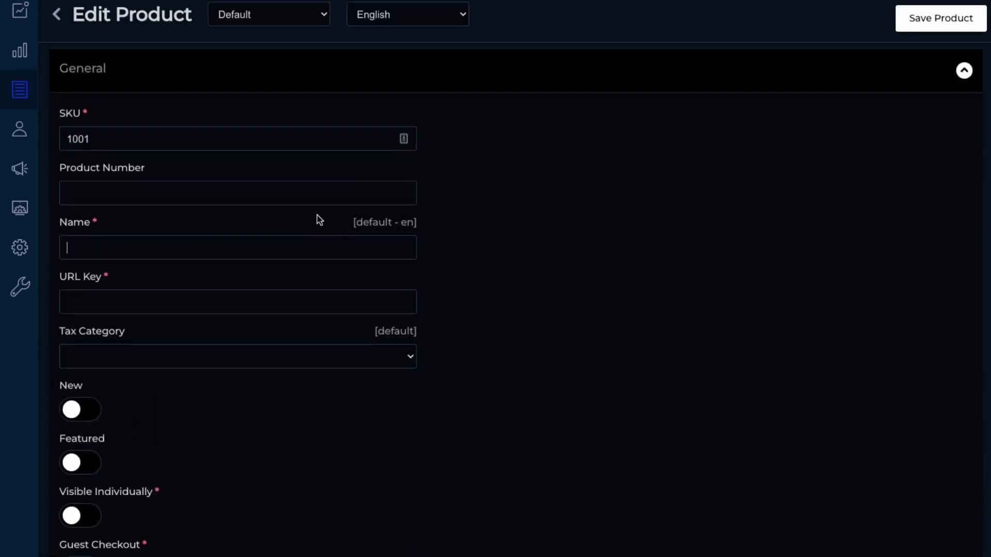
{"action": "type", "text": "Black Shirt"}
{"action": "scroll", "coordinate": [174, 318], "scroll_direction": "down", "scroll_amount": 2}
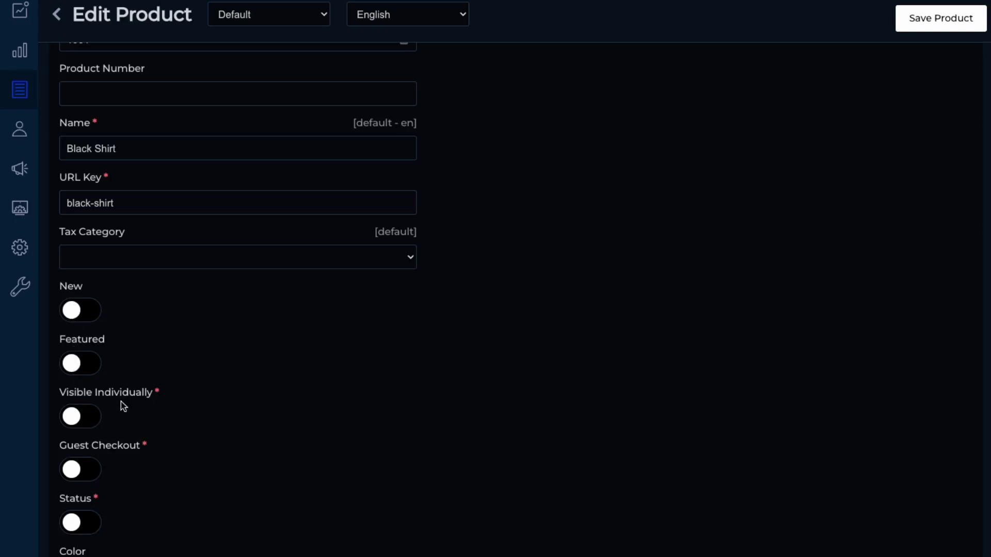
{"action": "left_click", "coordinate": [99, 413]}
{"action": "left_click", "coordinate": [89, 467]}
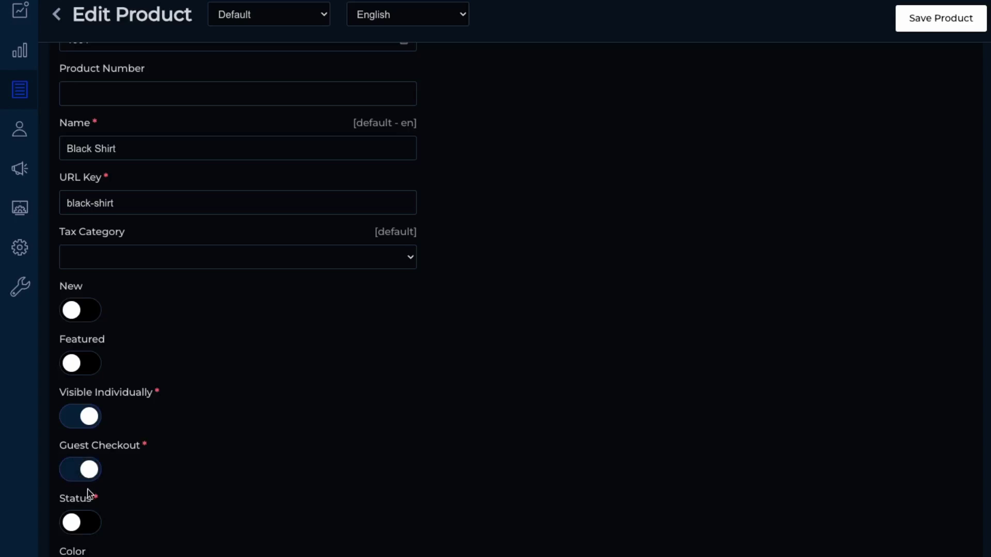
{"action": "left_click", "coordinate": [79, 522]}
Step: Write a description about a nice black tshirt of high quality cotton
{"action": "scroll", "coordinate": [350, 493], "scroll_direction": "down", "scroll_amount": 2}
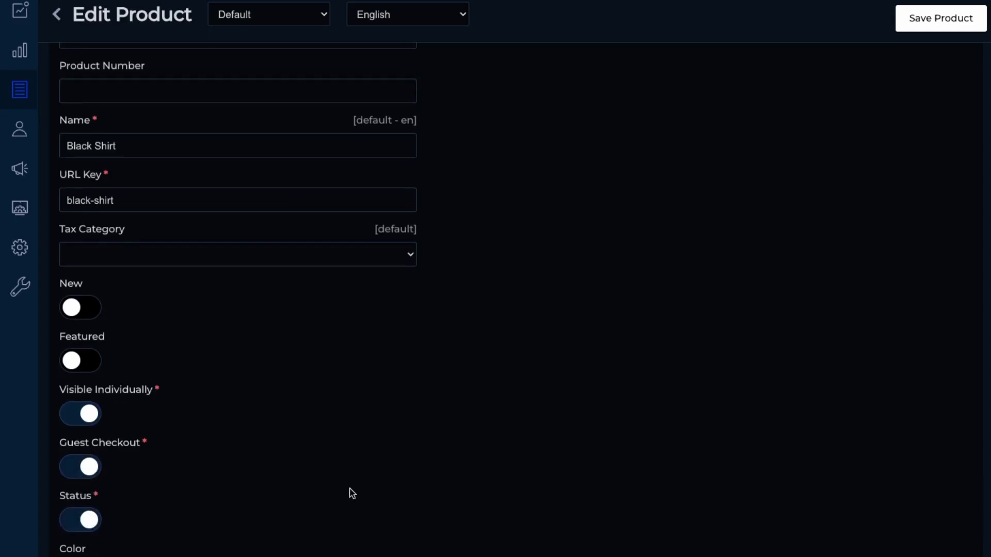
{"action": "scroll", "coordinate": [212, 478], "scroll_direction": "down", "scroll_amount": 6}
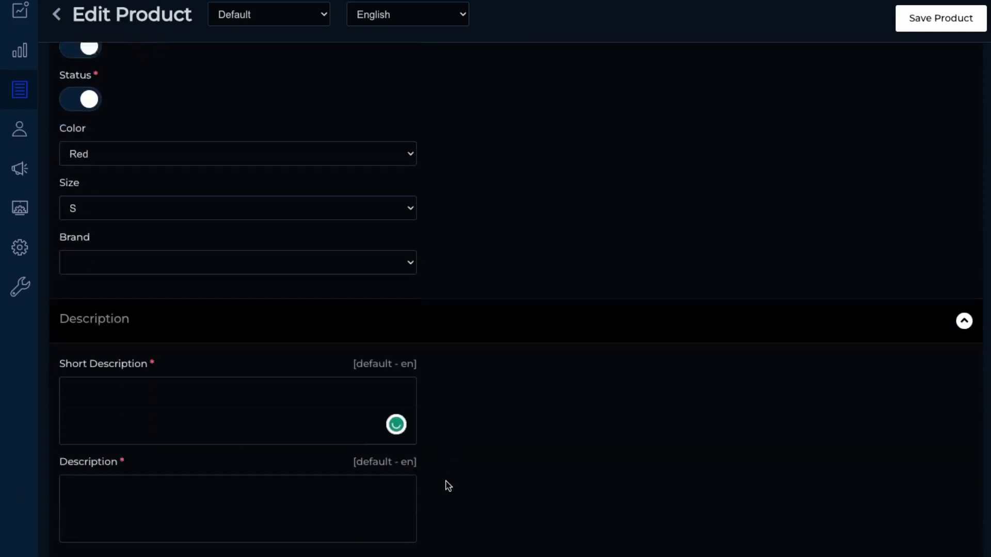
{"action": "type", "text": "a "}
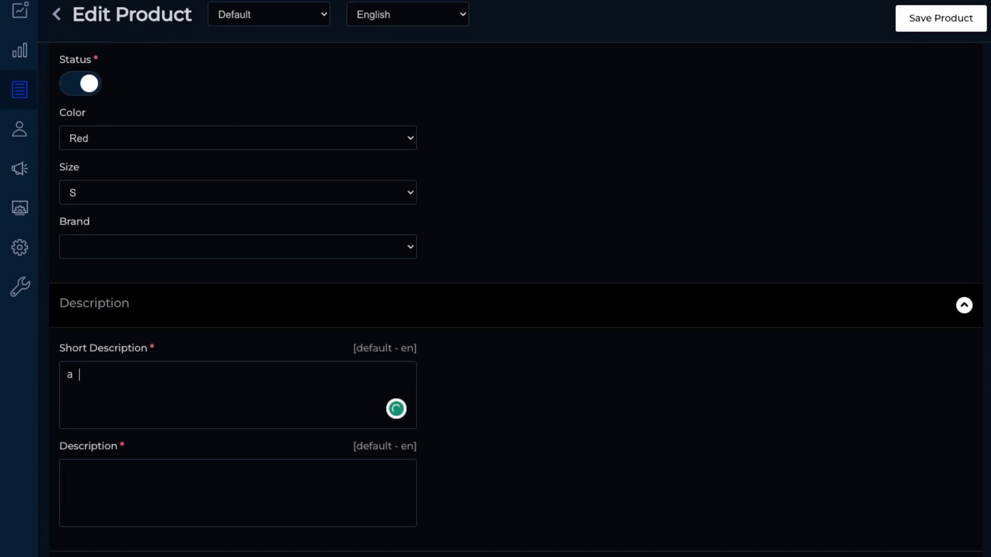
{"action": "type", "text": "nice black tshirtblack t"}
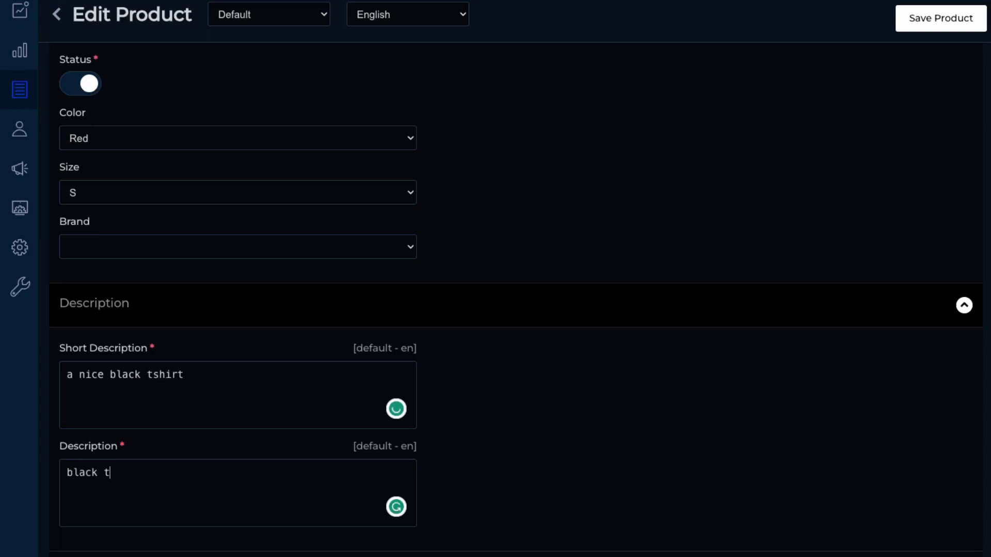
{"action": "type", "text": "shirt that is high"}
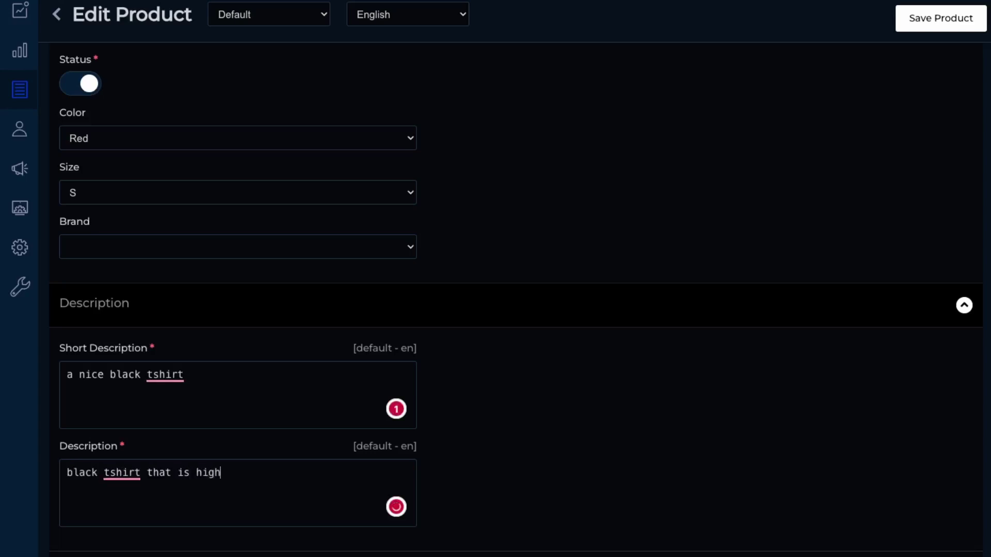
{"action": "type", "text": " quality cotton"}
{"action": "scroll", "coordinate": [277, 374], "scroll_direction": "down", "scroll_amount": 5}
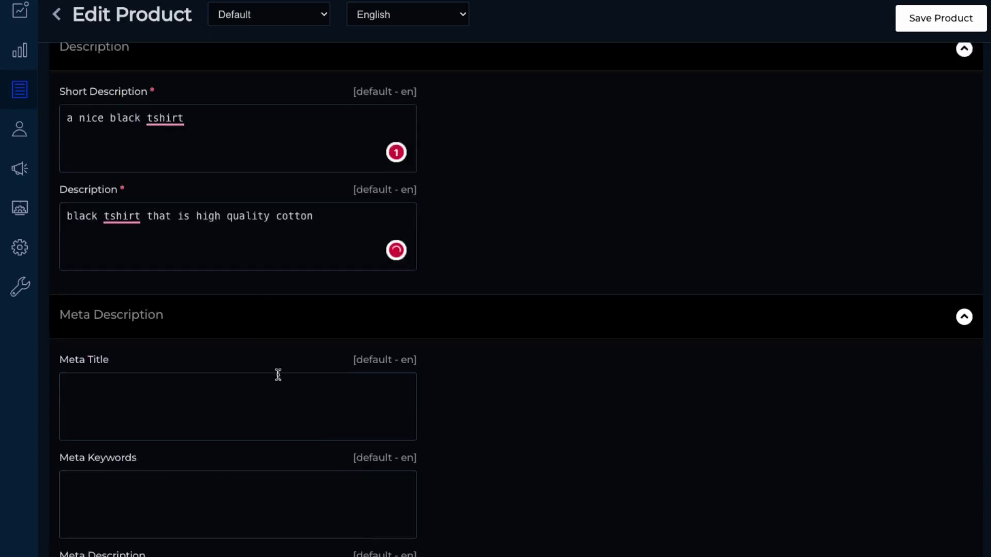
{"action": "left_click", "coordinate": [317, 312]}
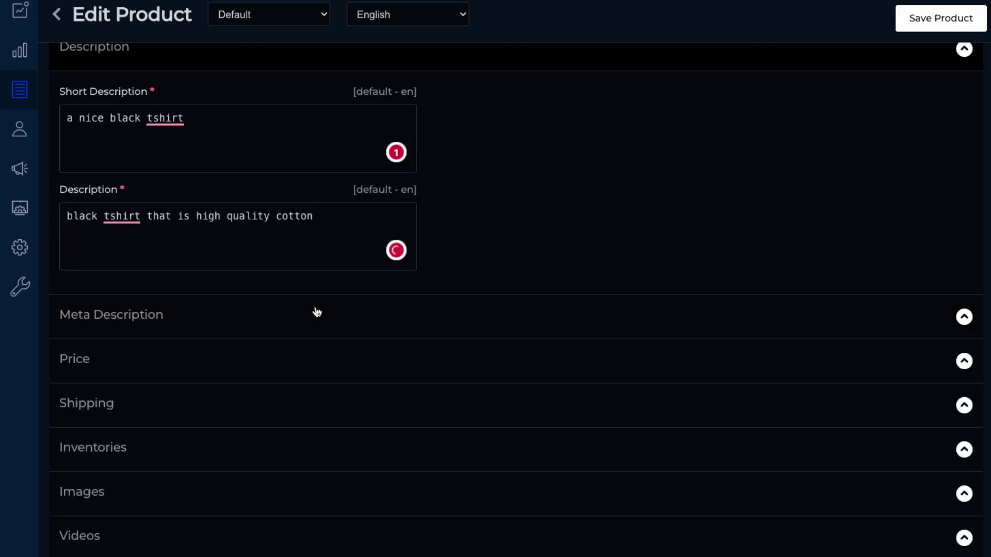
Step: Set price 20, weight 1 and Default inventory quantity 100
{"action": "left_click", "coordinate": [272, 358]}
{"action": "scroll", "coordinate": [793, 506], "scroll_direction": "down", "scroll_amount": 1}
{"action": "scroll", "coordinate": [794, 505], "scroll_direction": "down", "scroll_amount": 1}
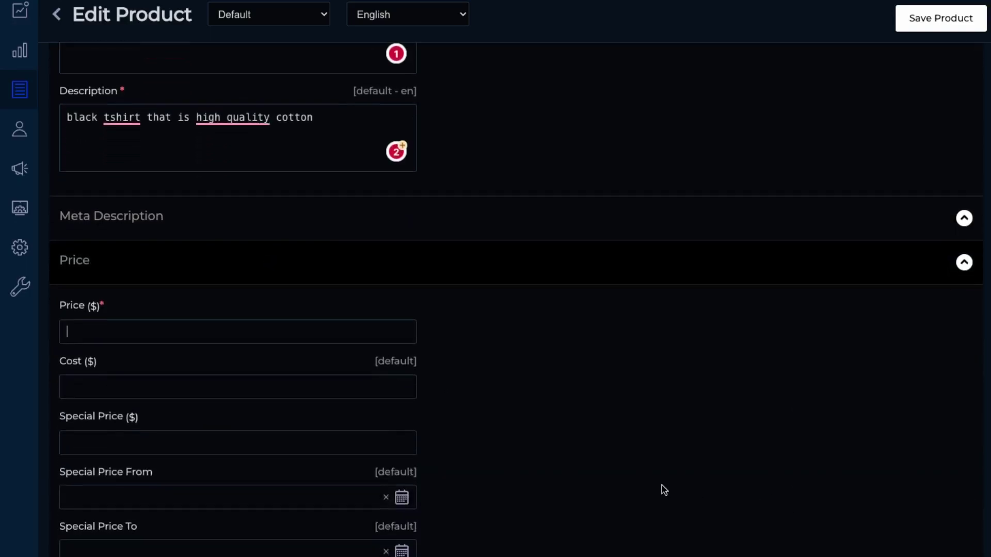
{"action": "type", "text": "20"}
{"action": "scroll", "coordinate": [217, 382], "scroll_direction": "down", "scroll_amount": 1}
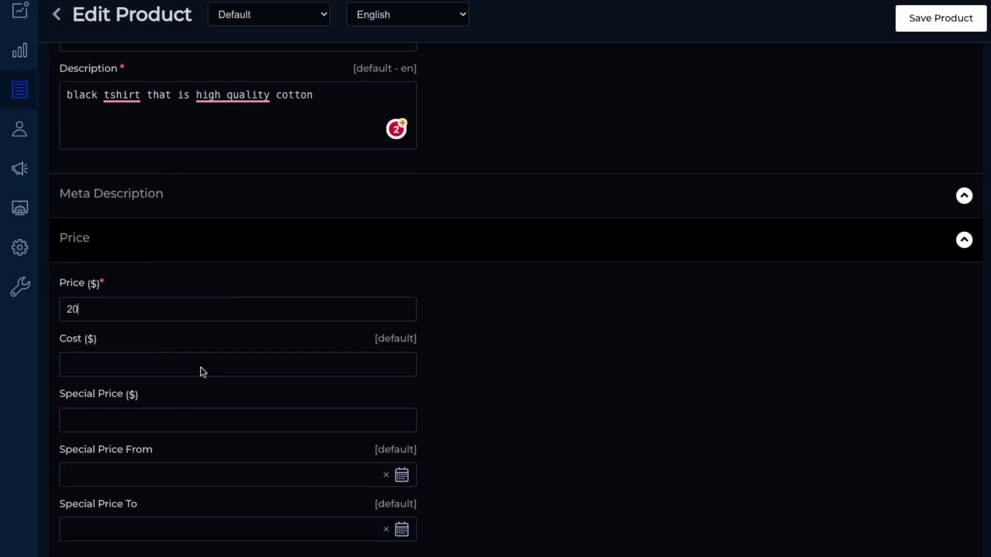
{"action": "scroll", "coordinate": [308, 493], "scroll_direction": "down", "scroll_amount": 7}
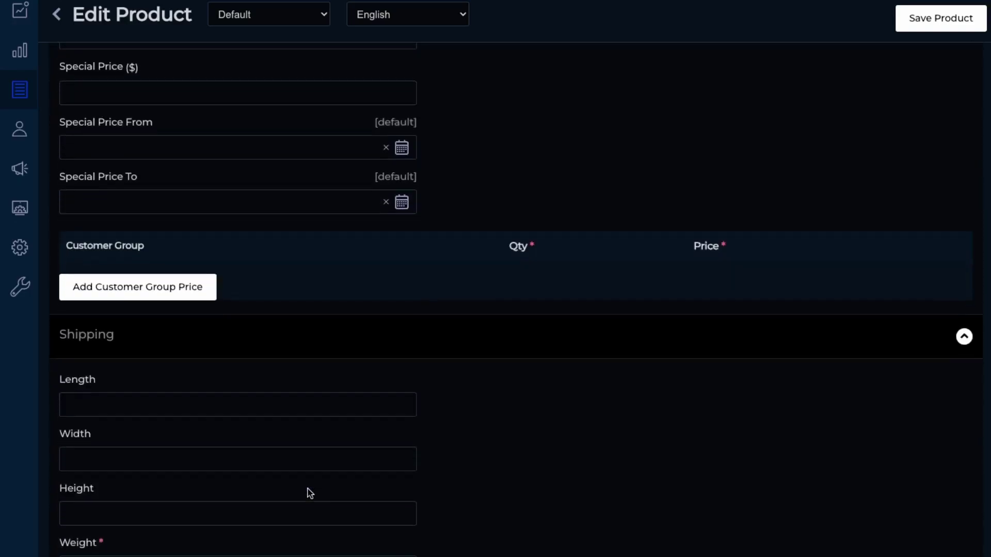
{"action": "type", "text": "1"}
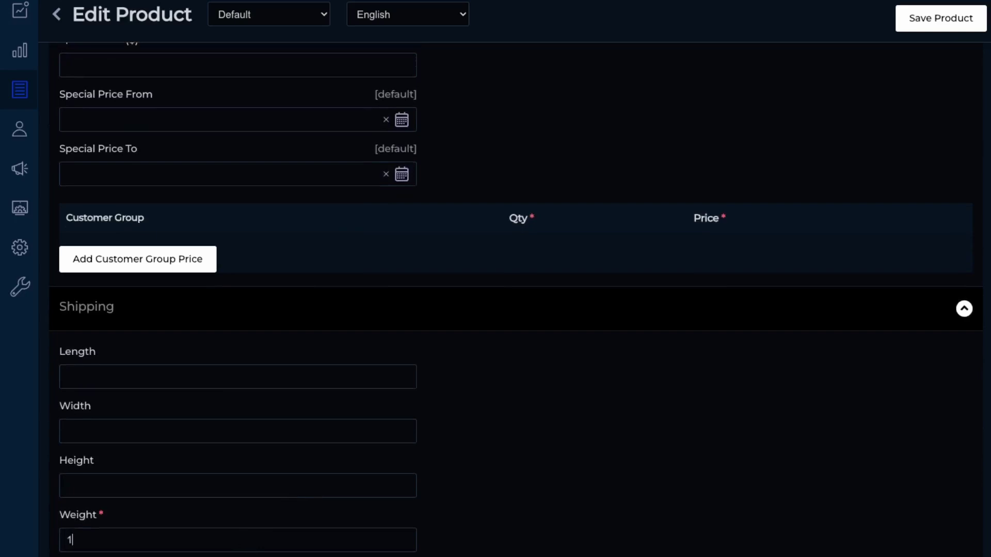
{"action": "scroll", "coordinate": [464, 471], "scroll_direction": "down", "scroll_amount": 5}
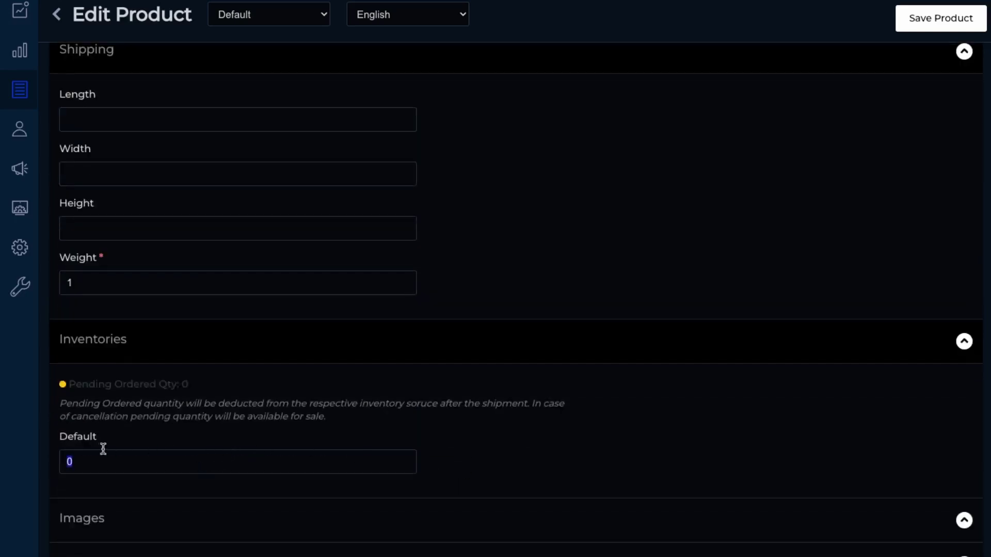
{"action": "type", "text": "100"}
{"action": "scroll", "coordinate": [270, 514], "scroll_direction": "down", "scroll_amount": 4}
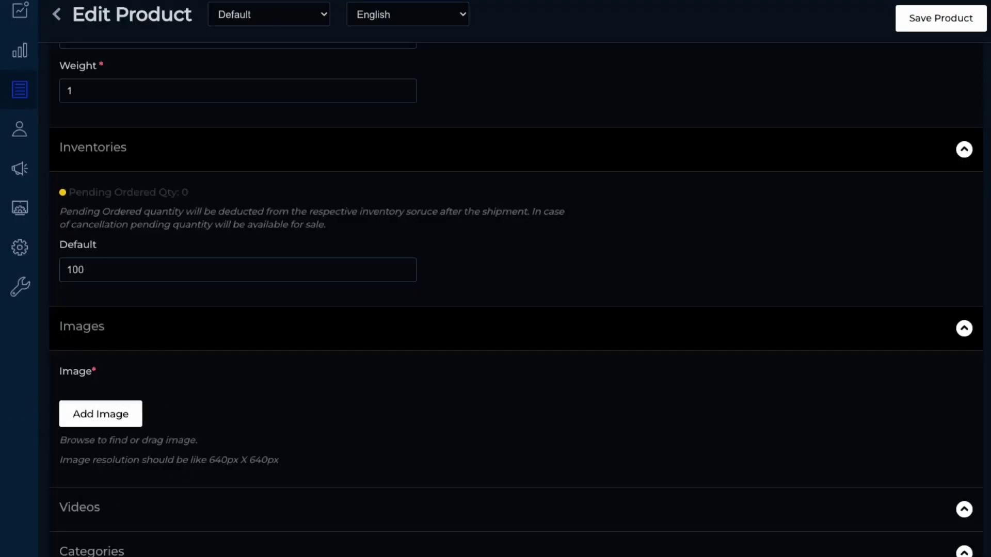
Step: Add the T-shirt photo as the Black Shirt's product image
{"action": "left_click", "coordinate": [99, 419]}
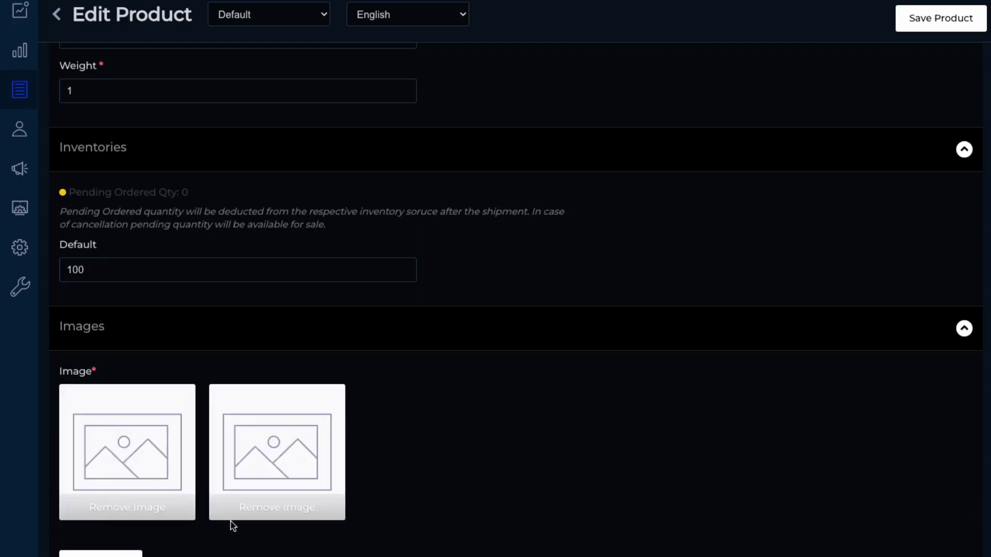
{"action": "left_click", "coordinate": [268, 508]}
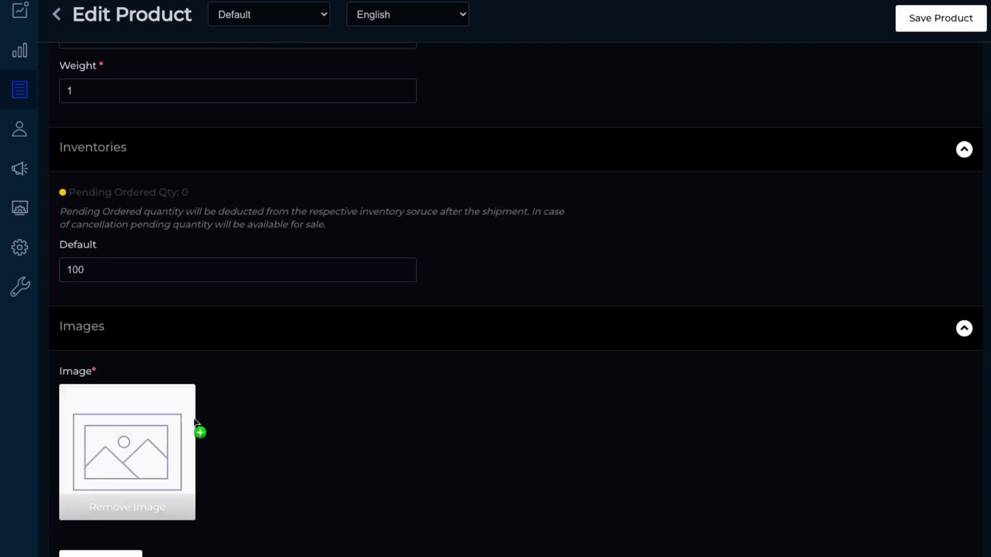
{"action": "left_click_drag", "start_coordinate": [199, 431], "coordinate": [132, 435]}
Step: Save the Black Shirt product, check its storefront page, then return to the admin
{"action": "scroll", "coordinate": [364, 469], "scroll_direction": "down", "scroll_amount": 5}
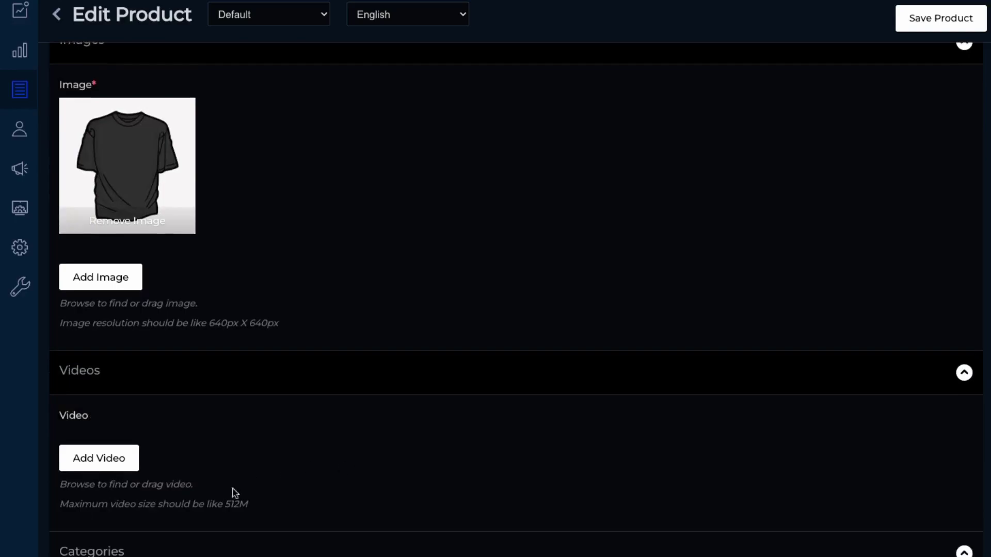
{"action": "scroll", "coordinate": [282, 478], "scroll_direction": "down", "scroll_amount": 1}
{"action": "scroll", "coordinate": [320, 480], "scroll_direction": "down", "scroll_amount": 2}
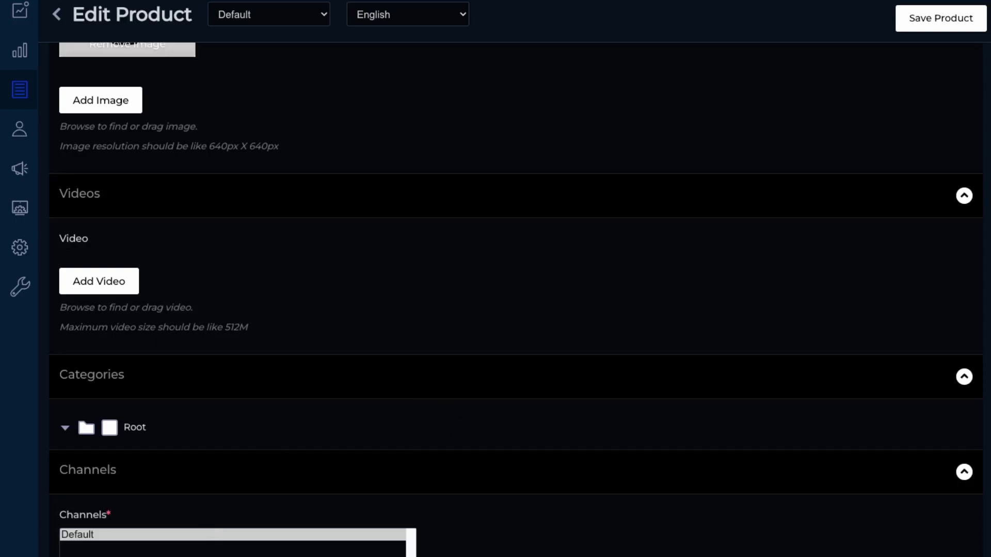
{"action": "scroll", "coordinate": [246, 498], "scroll_direction": "down", "scroll_amount": 3}
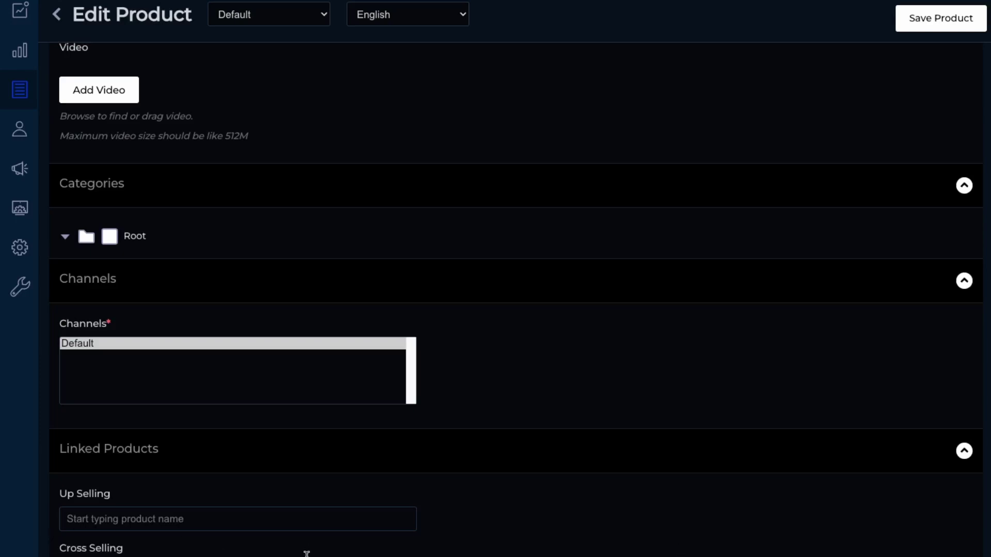
{"action": "scroll", "coordinate": [573, 509], "scroll_direction": "up", "scroll_amount": 7}
{"action": "scroll", "coordinate": [818, 184], "scroll_direction": "down", "scroll_amount": 7}
{"action": "left_click", "coordinate": [942, 20]}
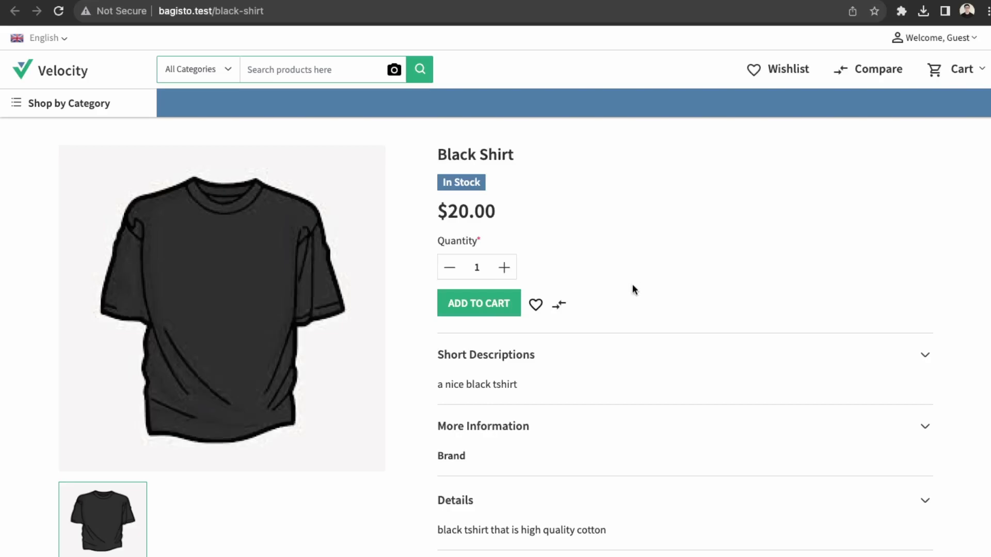
{"action": "key", "text": "super+bracketleft"}
{"action": "key", "text": "super+bracketleft"}
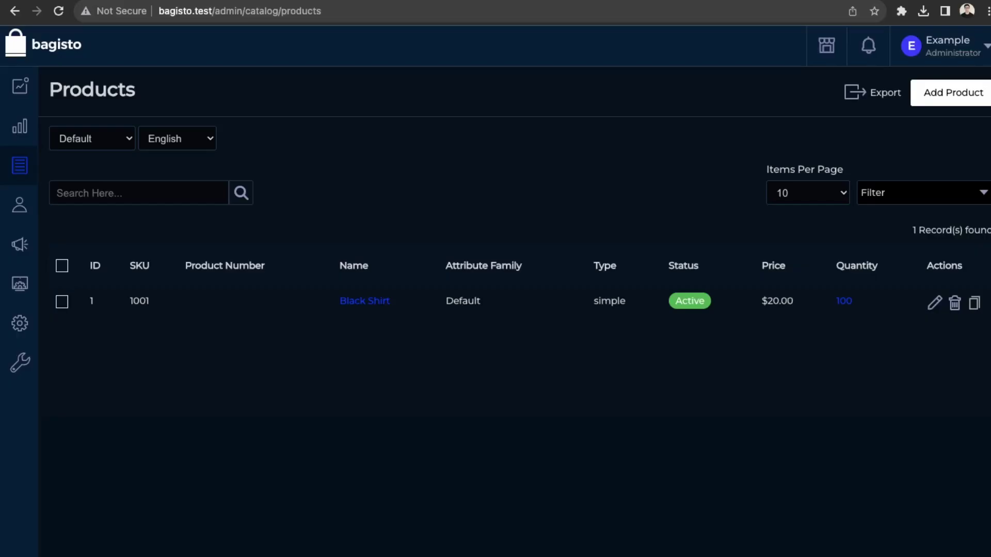
Step: Start a new category at position 1 with the description 'Tshirts'
{"action": "mouse_move", "coordinate": [20, 166]}
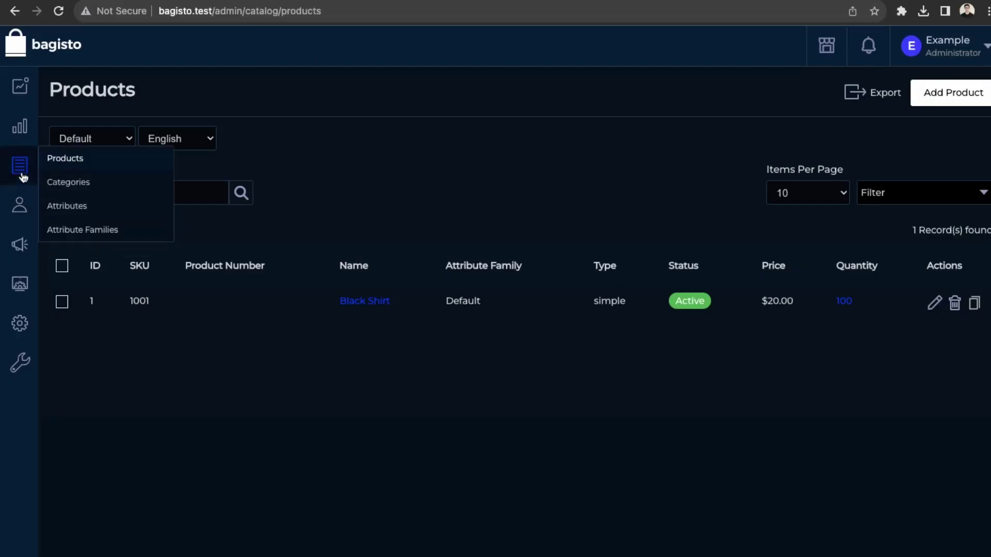
{"action": "left_click", "coordinate": [77, 189]}
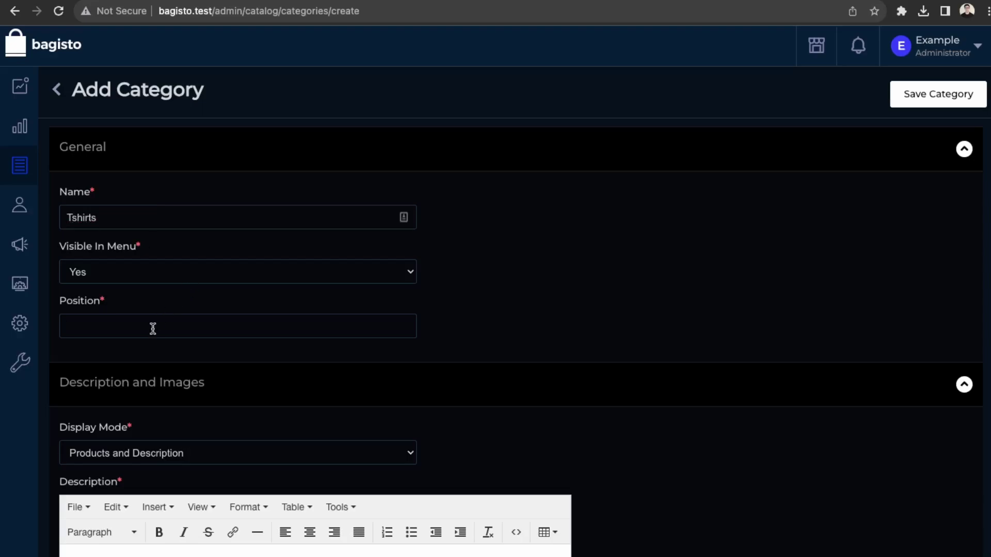
{"action": "type", "text": "1"}
{"action": "scroll", "coordinate": [162, 452], "scroll_direction": "down", "scroll_amount": 5}
{"action": "left_click", "coordinate": [164, 331]}
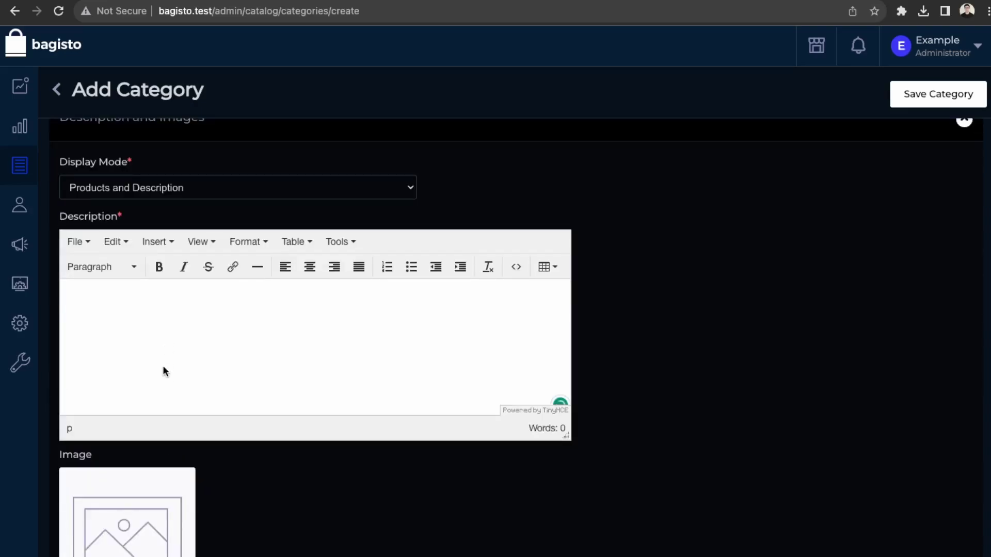
{"action": "type", "text": "Tshirts"}
Step: Drop in the T-shirt image and save the Tshirts category
{"action": "left_click_drag", "start_coordinate": [879, 349], "coordinate": [125, 532]}
{"action": "scroll", "coordinate": [375, 512], "scroll_direction": "down", "scroll_amount": 5}
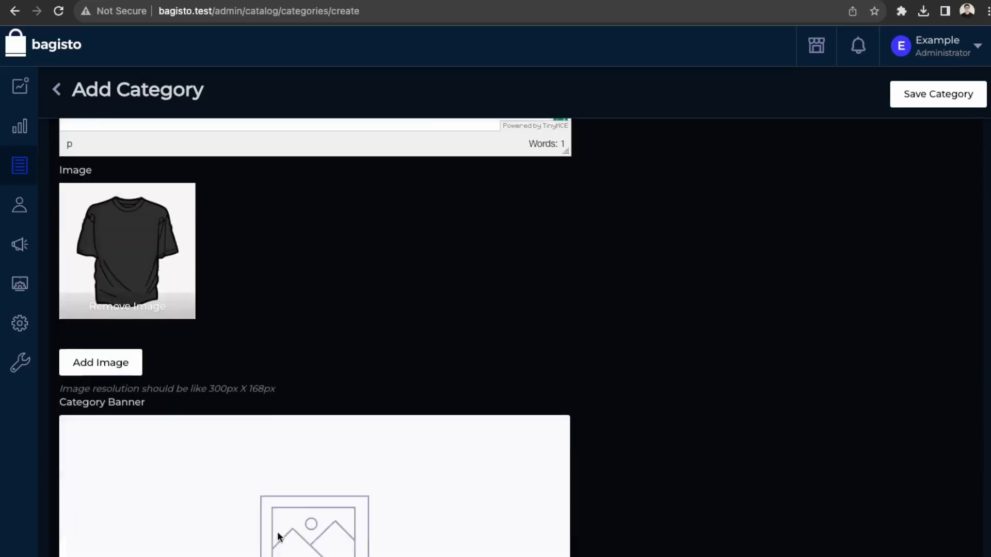
{"action": "scroll", "coordinate": [277, 537], "scroll_direction": "up", "scroll_amount": 1}
{"action": "scroll", "coordinate": [212, 467], "scroll_direction": "down", "scroll_amount": 8}
{"action": "scroll", "coordinate": [241, 403], "scroll_direction": "down", "scroll_amount": 5}
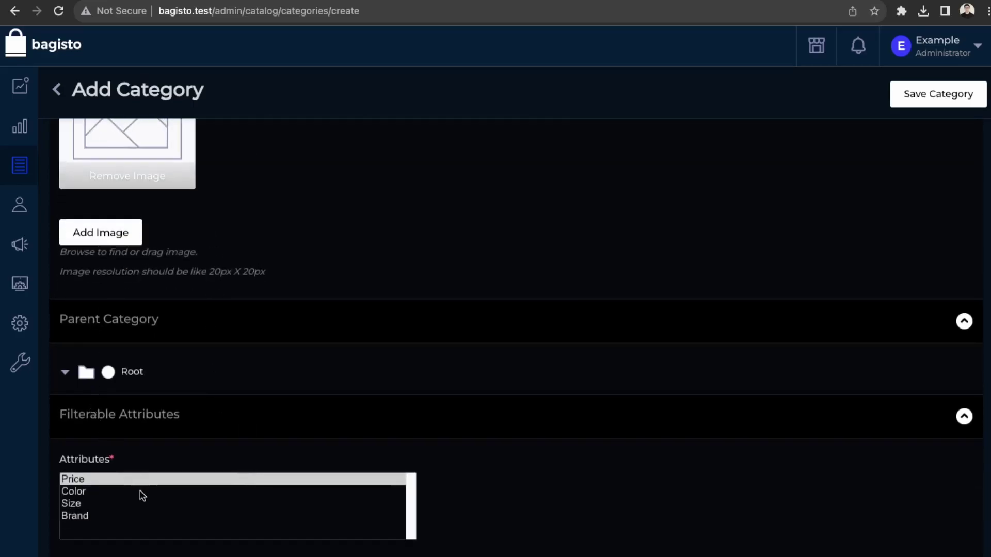
{"action": "scroll", "coordinate": [140, 495], "scroll_direction": "down", "scroll_amount": 4}
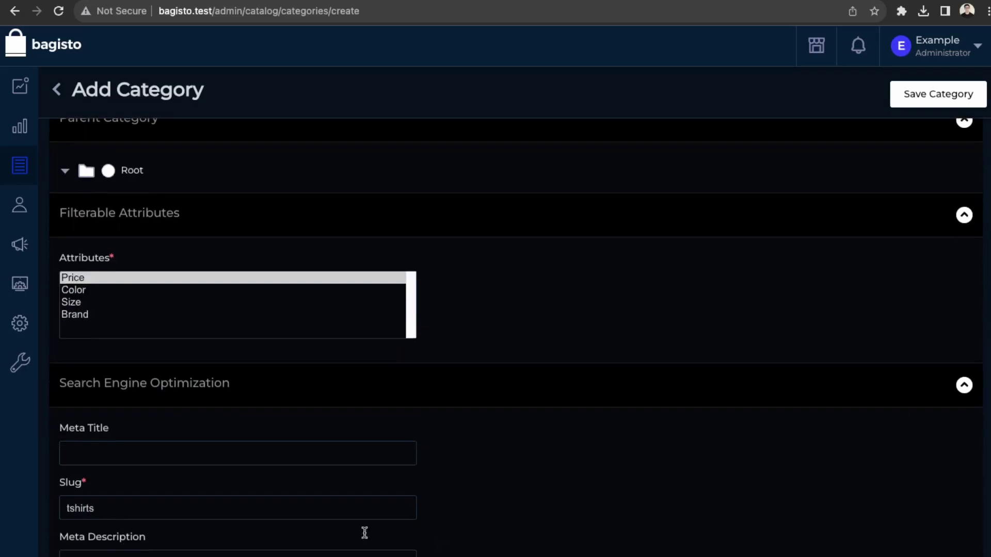
{"action": "scroll", "coordinate": [878, 179], "scroll_direction": "up", "scroll_amount": 20}
{"action": "left_click", "coordinate": [930, 105]}
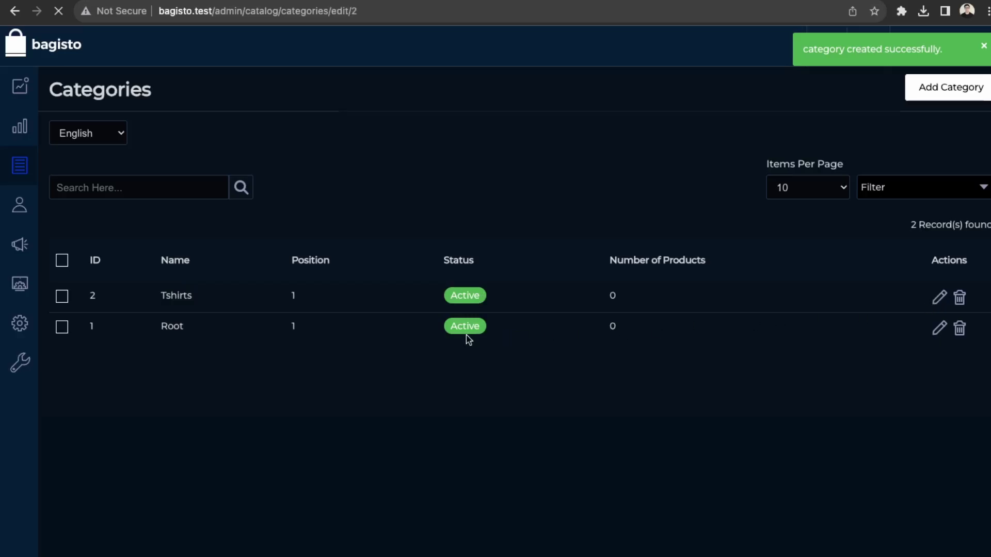
Step: Reload the storefront to check the new category and preview the Black Shirt page
{"action": "key", "text": "ctrl+Tab"}
{"action": "left_click", "coordinate": [58, 12]}
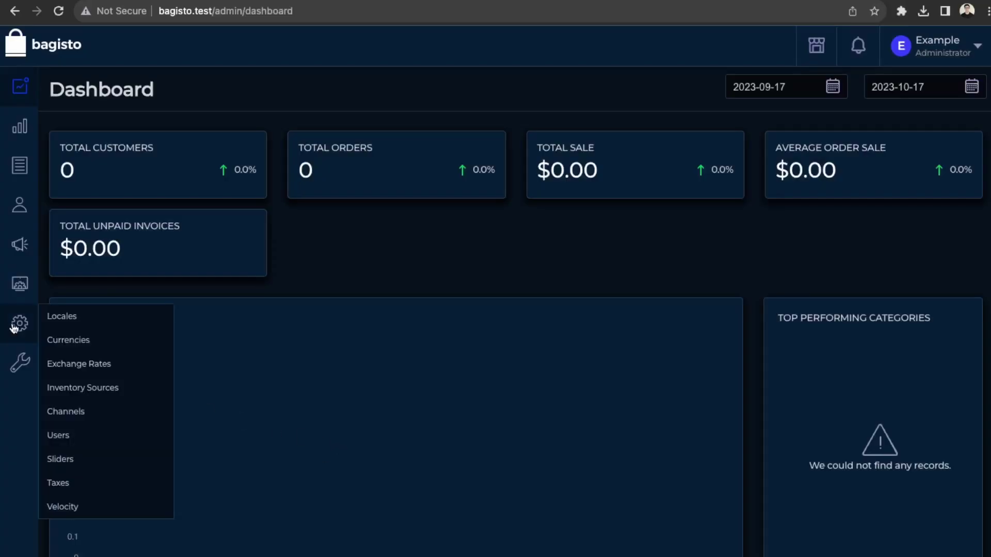
{"action": "mouse_move", "coordinate": [19, 201]}
{"action": "mouse_move", "coordinate": [20, 165]}
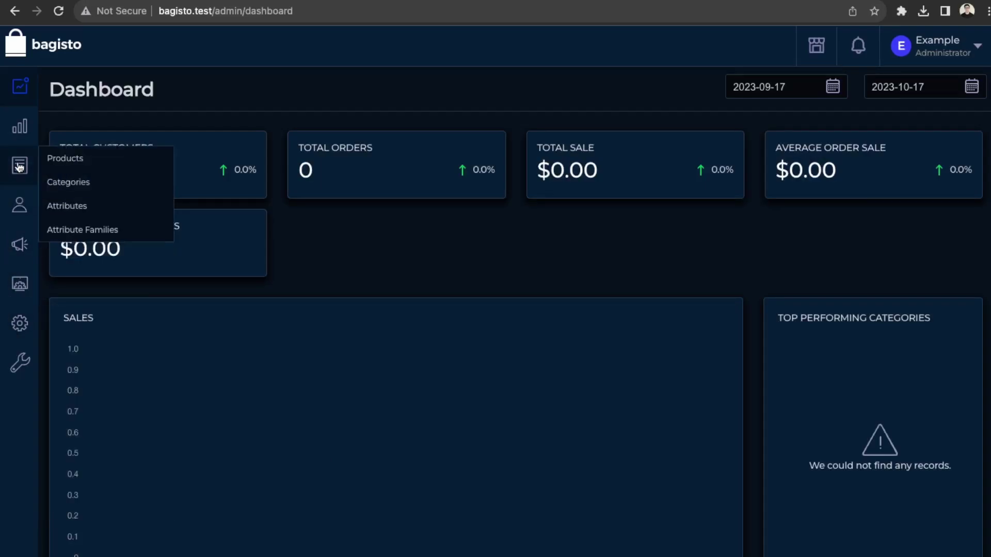
{"action": "left_click", "coordinate": [54, 164]}
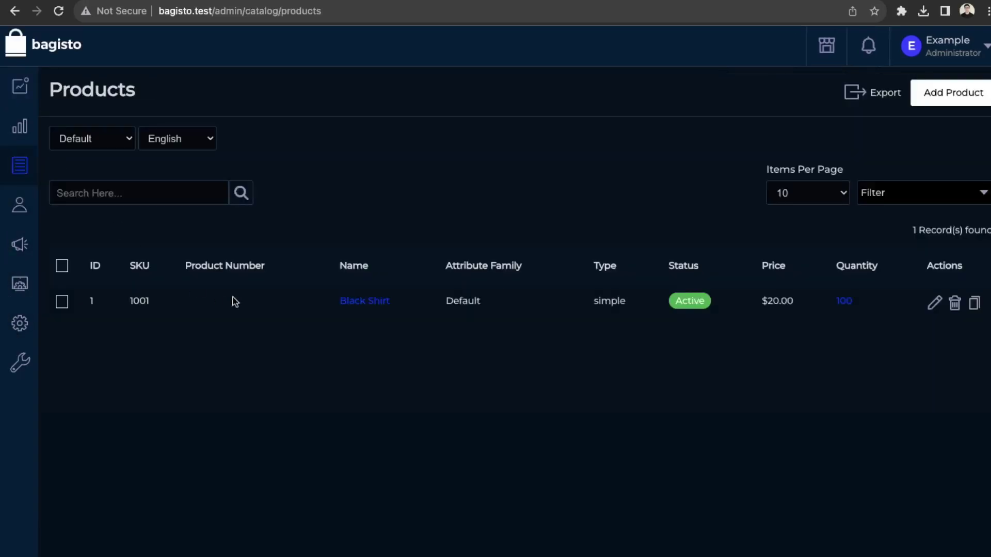
{"action": "left_click", "coordinate": [356, 303]}
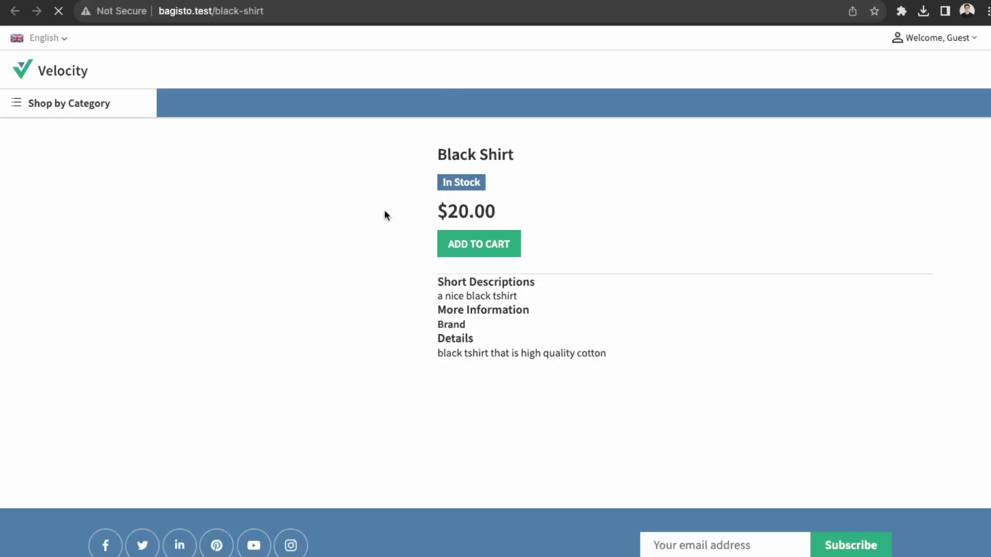
{"action": "key", "text": "ctrl+w"}
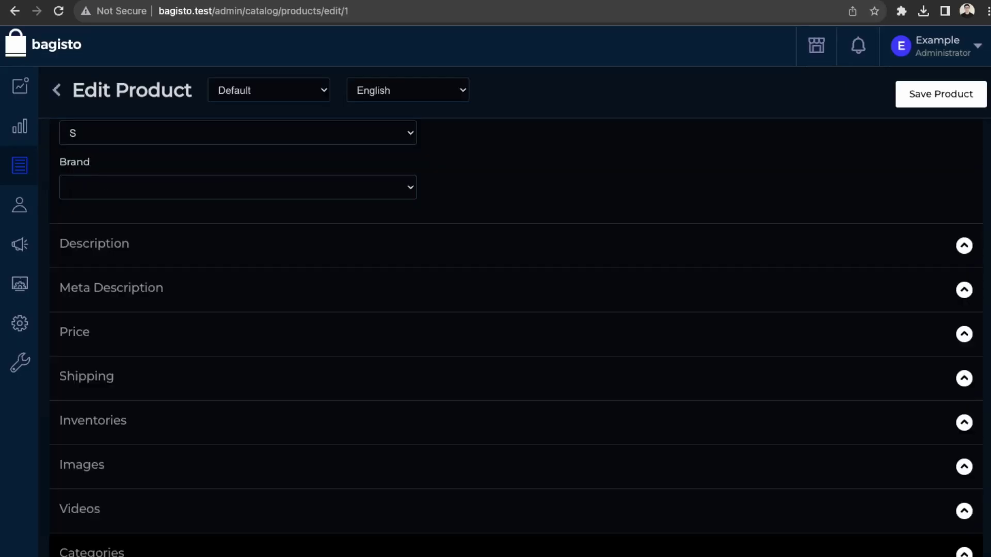
Step: Save the Black Shirt product changes
{"action": "scroll", "coordinate": [952, 227], "scroll_direction": "up", "scroll_amount": 10}
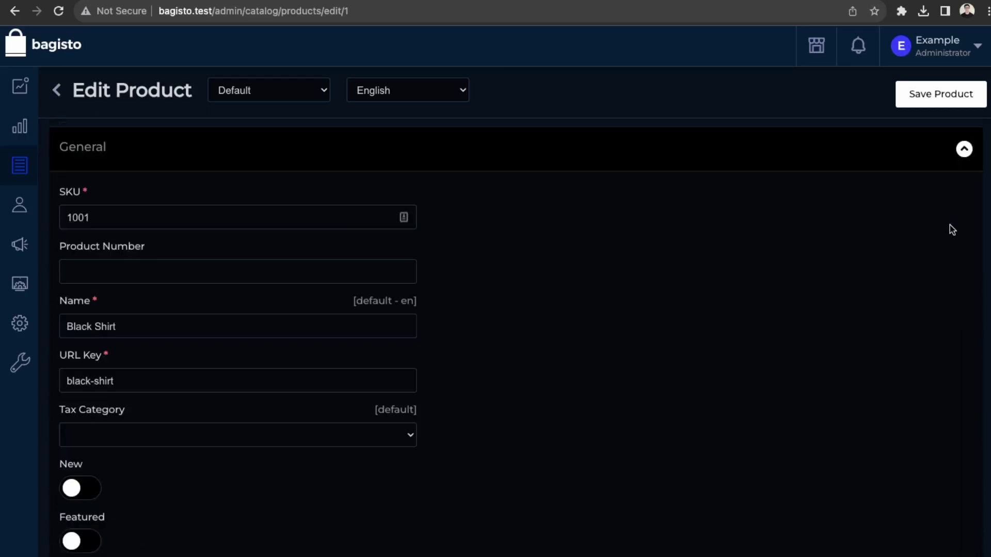
{"action": "left_click", "coordinate": [926, 102]}
{"action": "mouse_move", "coordinate": [22, 326]}
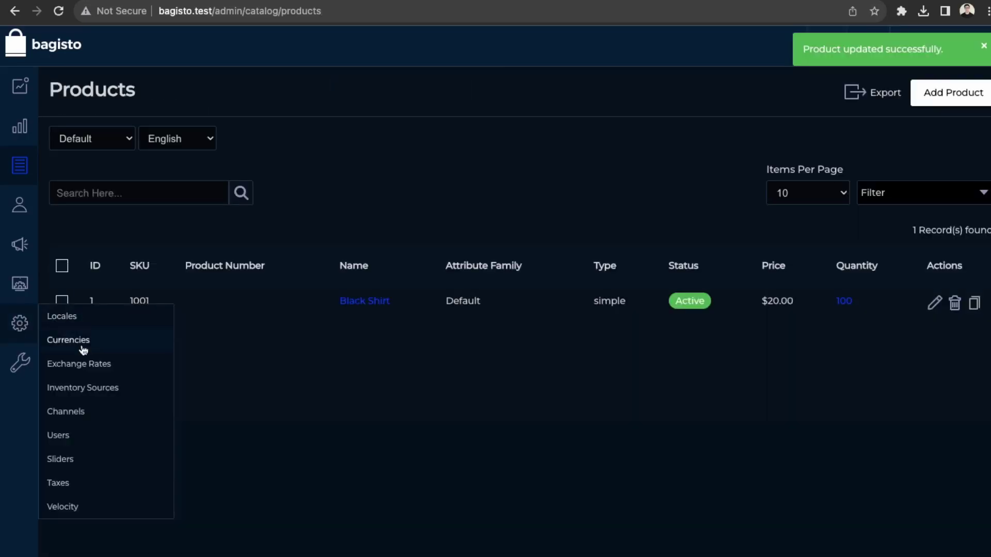
Step: Add Velocity header item 'Tshirt', position 0, Category Slug /tshirts, and save it
{"action": "left_click", "coordinate": [63, 507]}
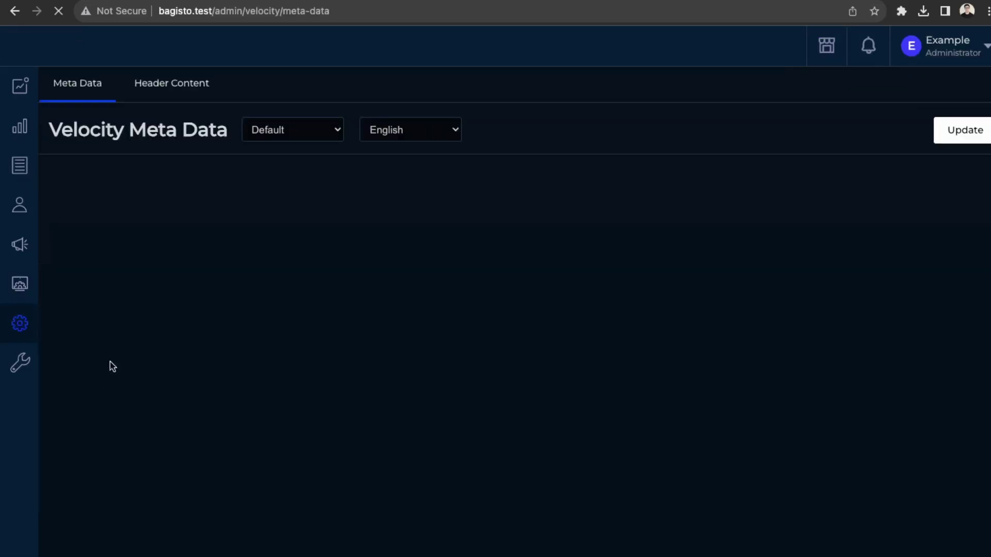
{"action": "scroll", "coordinate": [396, 509], "scroll_direction": "down", "scroll_amount": 4}
{"action": "scroll", "coordinate": [397, 509], "scroll_direction": "up", "scroll_amount": 4}
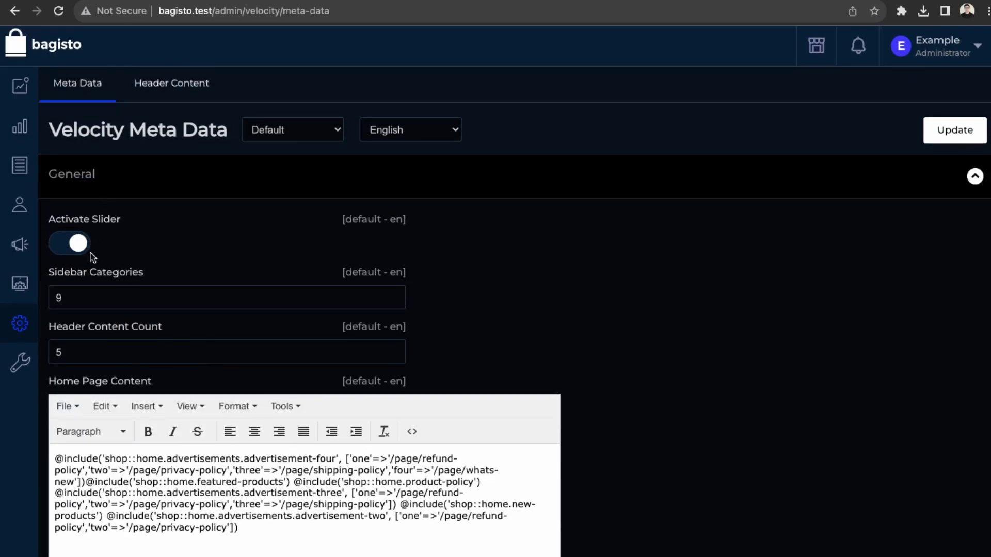
{"action": "left_click", "coordinate": [175, 83]}
{"action": "left_click", "coordinate": [201, 197]}
{"action": "left_click", "coordinate": [951, 135]}
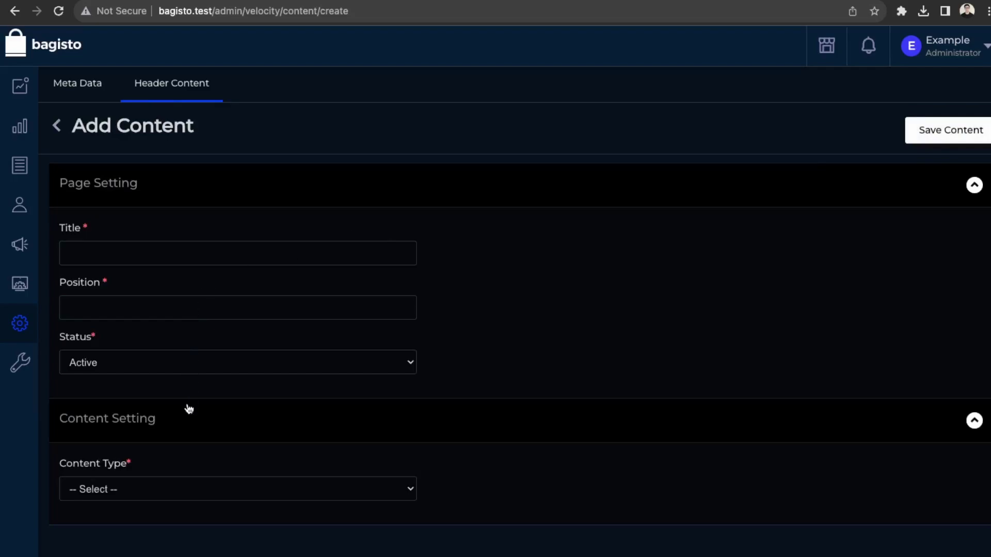
{"action": "left_click", "coordinate": [166, 244]}
{"action": "type", "text": "Tshirt"}
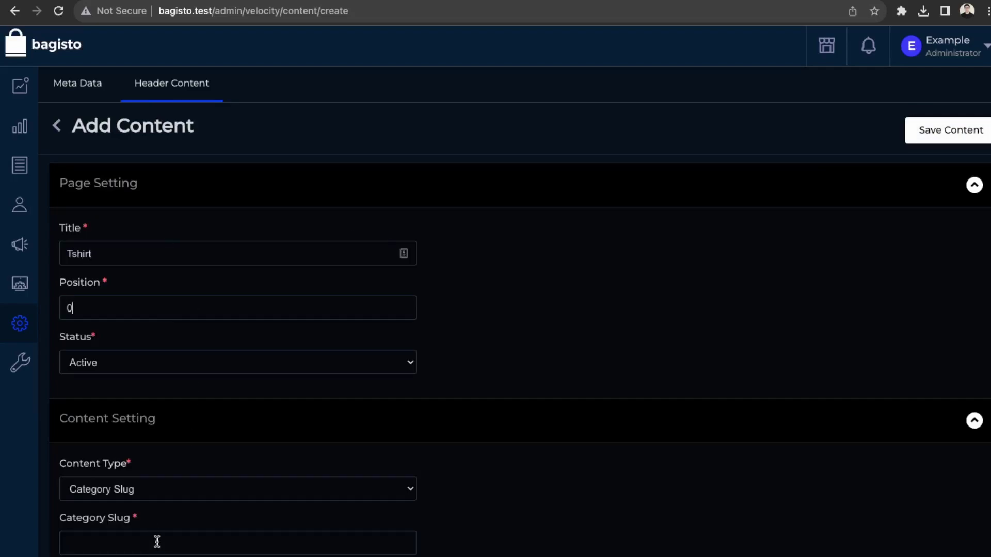
{"action": "type", "text": "/tshirts"}
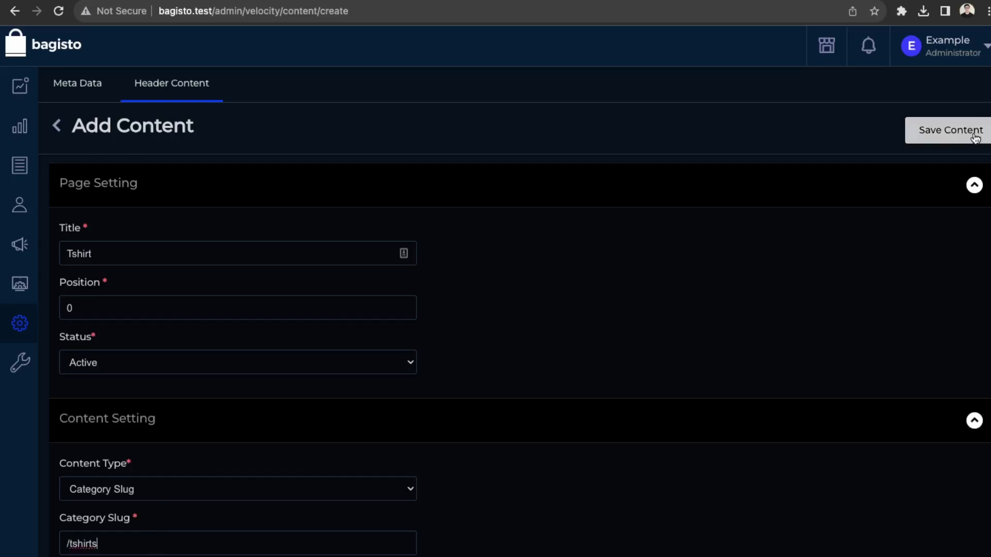
{"action": "left_click", "coordinate": [975, 138]}
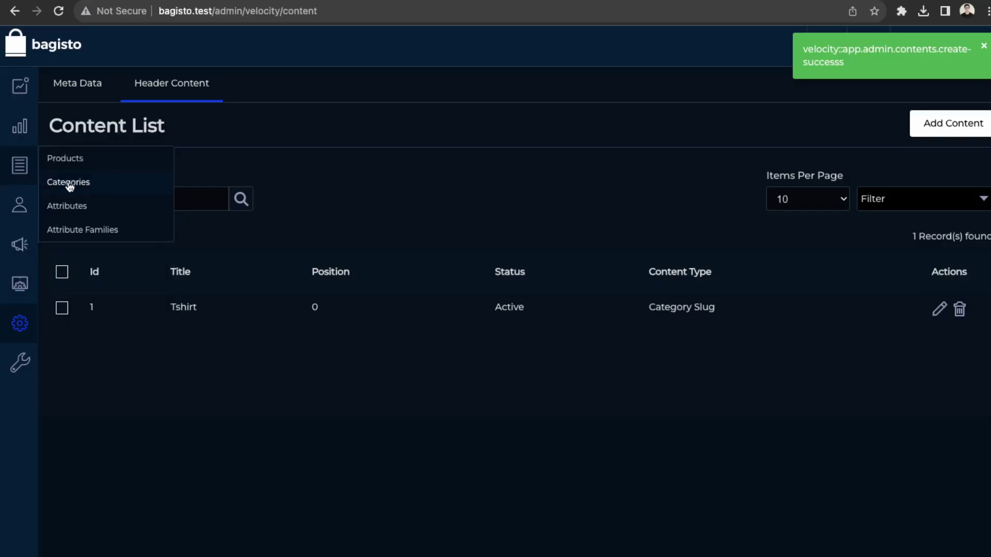
Step: Open the storefront in a new tab and follow the new Tshirt header link
{"action": "left_click", "coordinate": [68, 185]}
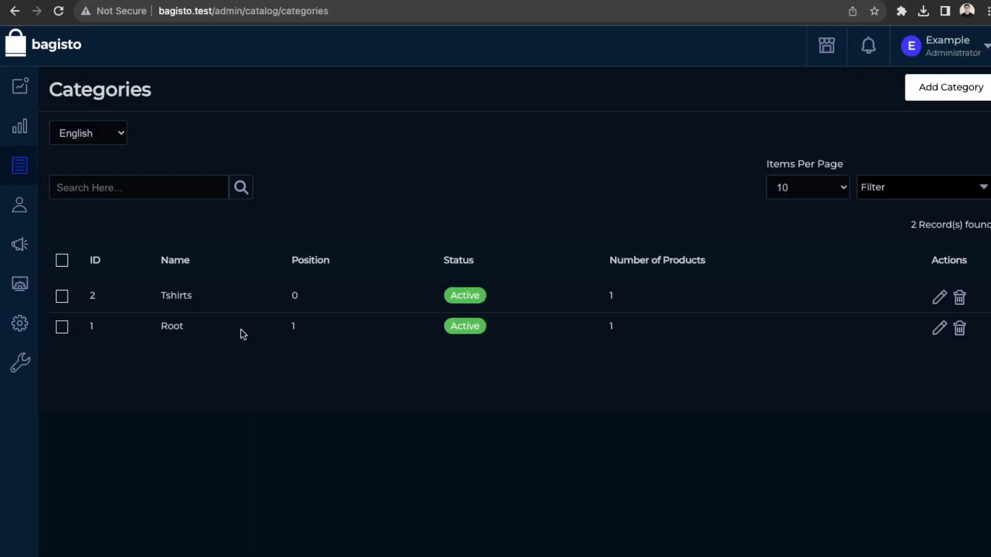
{"action": "mouse_move", "coordinate": [11, 342]}
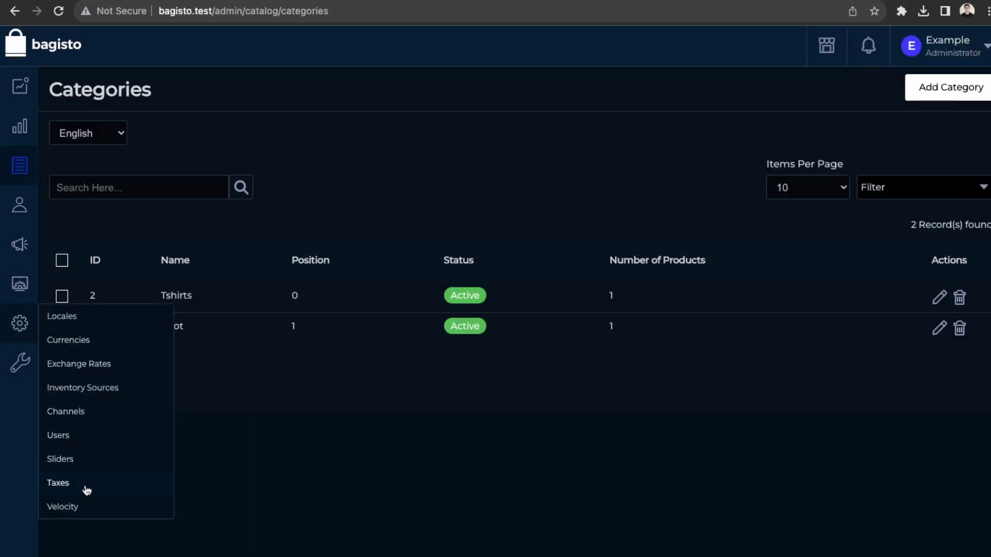
{"action": "left_click", "coordinate": [62, 507]}
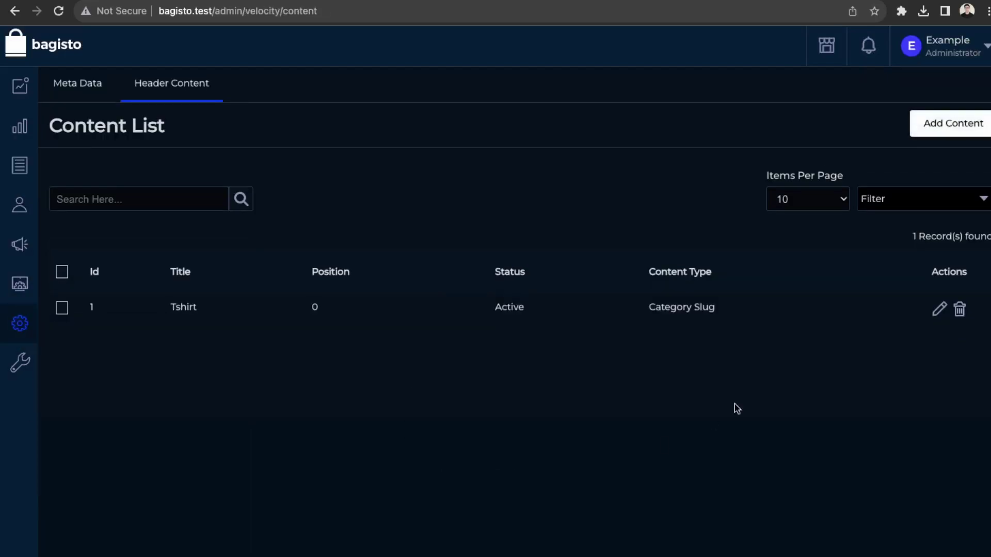
{"action": "left_click", "coordinate": [822, 55]}
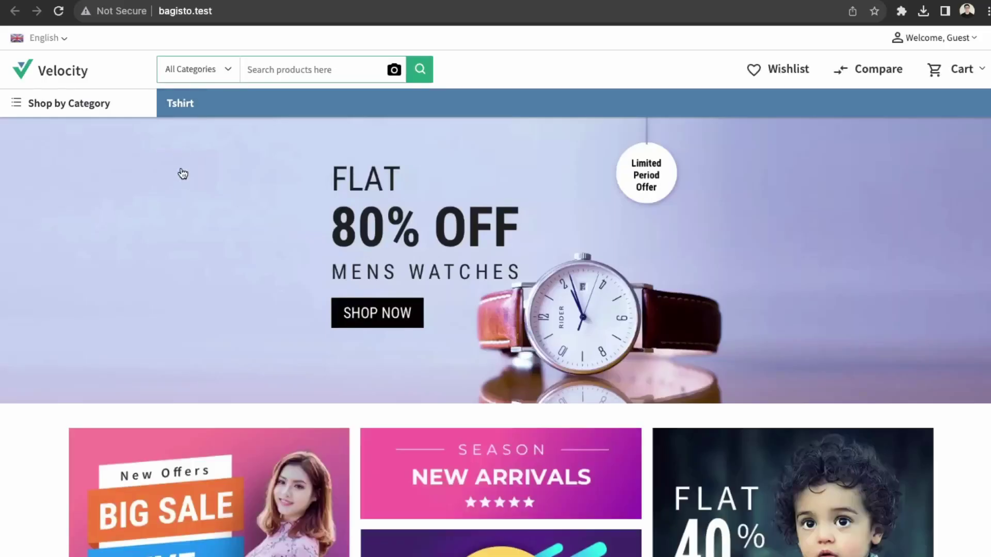
{"action": "left_click", "coordinate": [182, 106]}
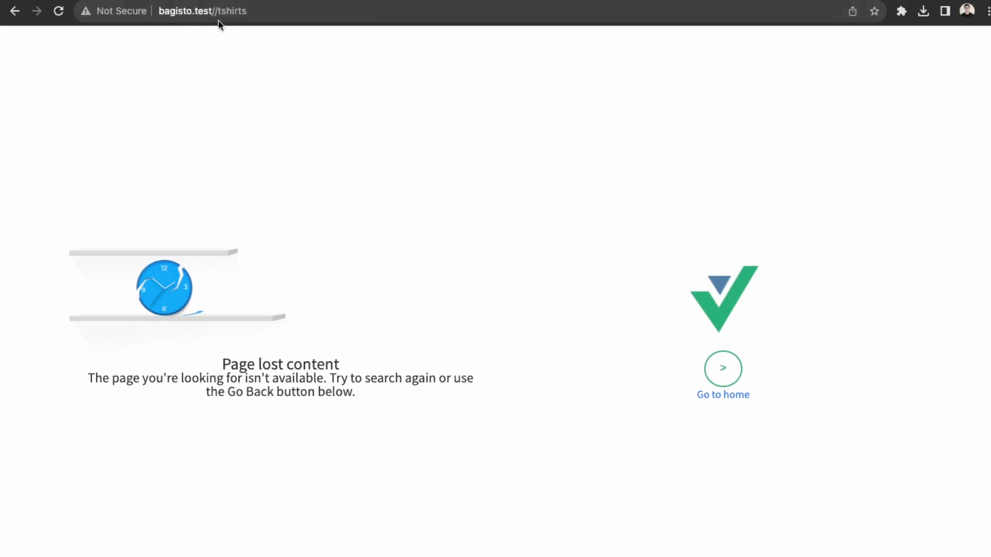
Step: Remove the double slash from the tshirts address and reload it
{"action": "left_click", "coordinate": [217, 11]}
{"action": "left_click_drag", "start_coordinate": [217, 12], "coordinate": [274, 9]}
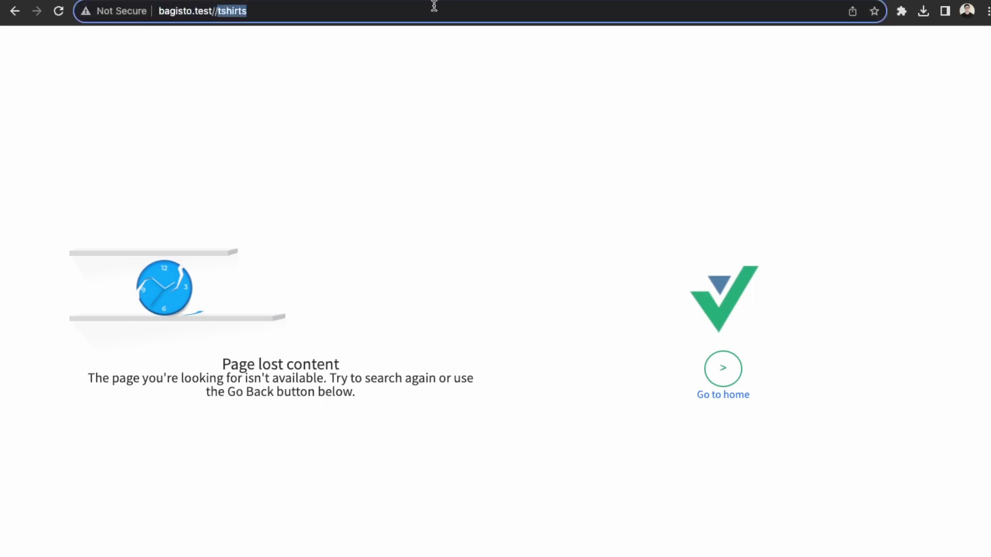
{"action": "key", "text": "Left"}
{"action": "key", "text": "BackSpace"}
{"action": "key", "text": "Return"}
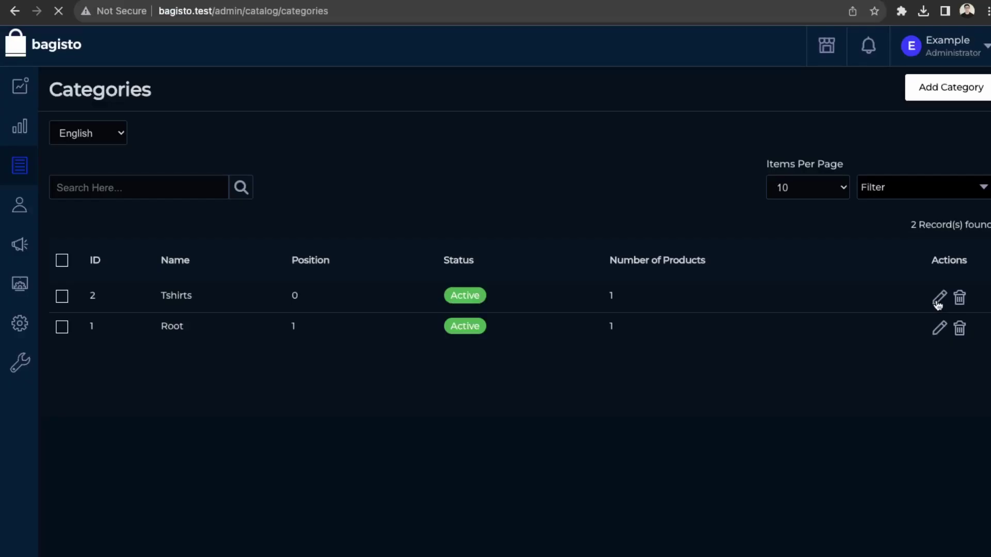
Step: Review the Tshirts category form, open its storefront page, and retry the Tshirt header link
{"action": "left_click", "coordinate": [939, 298]}
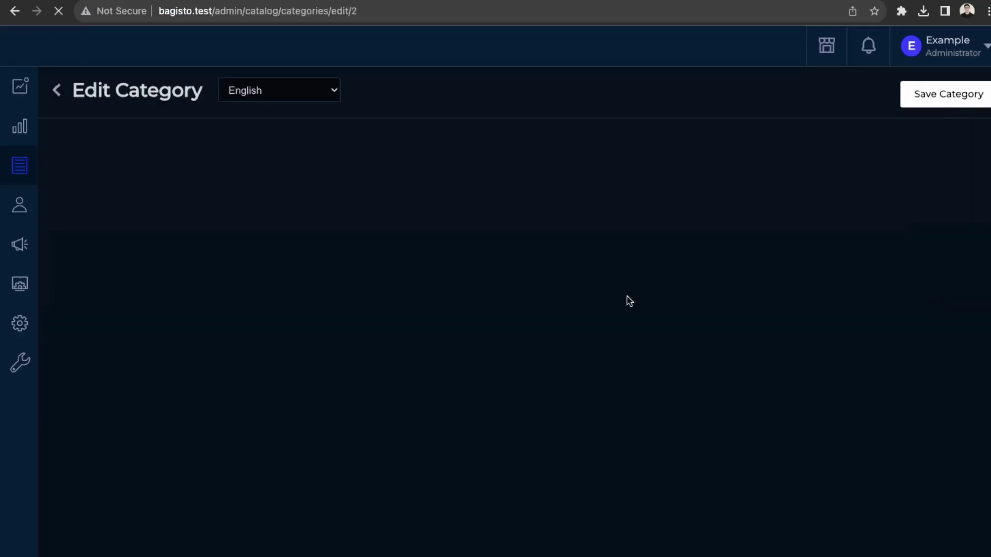
{"action": "scroll", "coordinate": [313, 371], "scroll_direction": "down", "scroll_amount": 15}
{"action": "scroll", "coordinate": [312, 374], "scroll_direction": "down", "scroll_amount": 2}
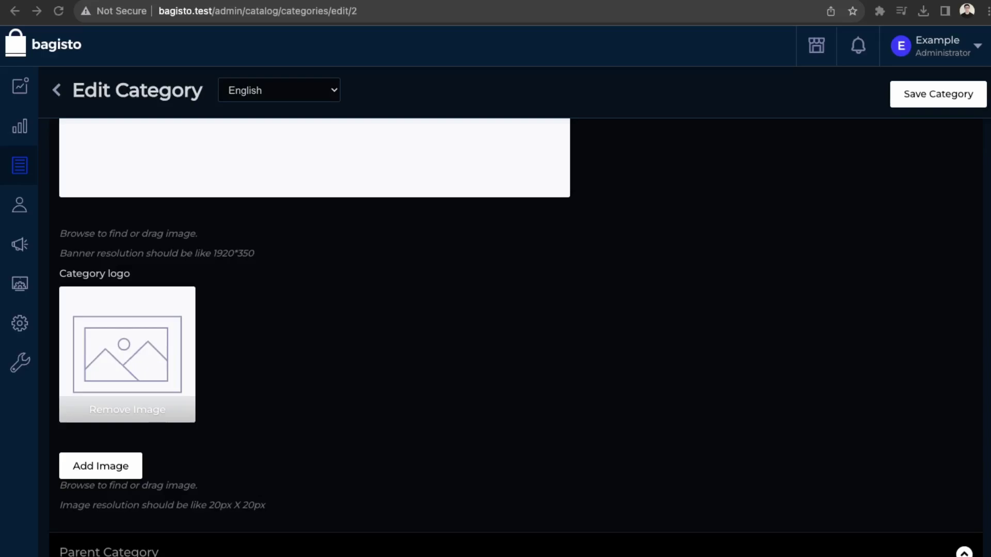
{"action": "scroll", "coordinate": [98, 424], "scroll_direction": "down", "scroll_amount": 5}
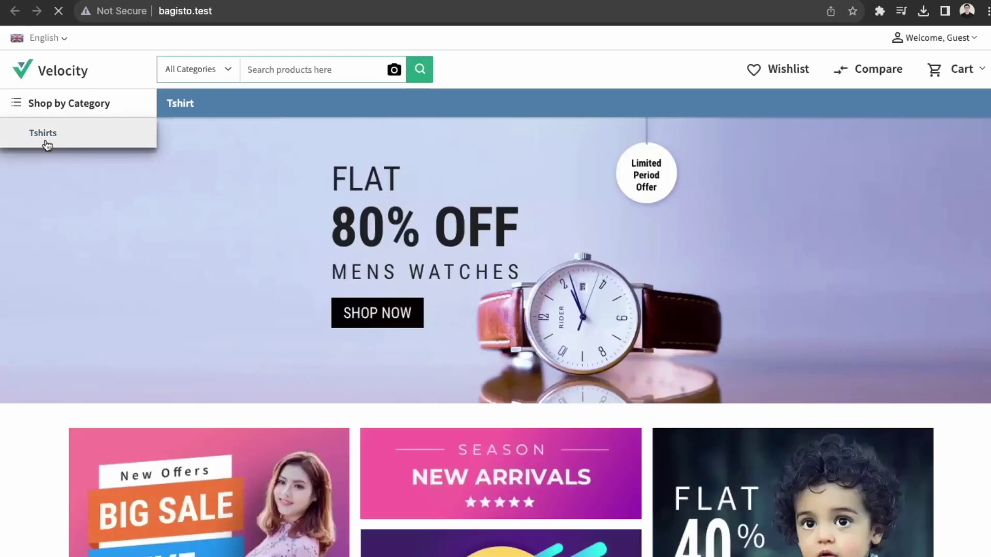
{"action": "left_click", "coordinate": [44, 135]}
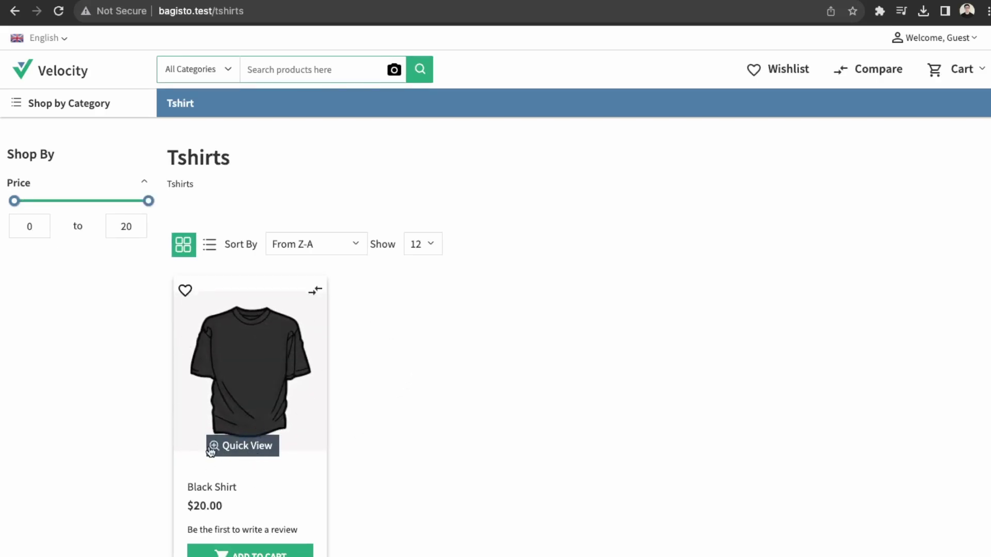
{"action": "left_click", "coordinate": [180, 107]}
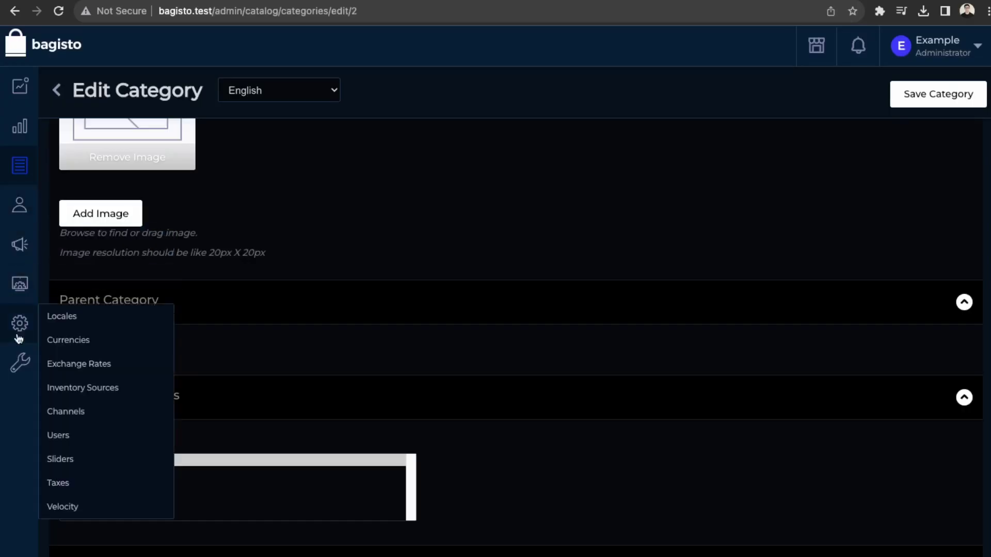
Step: Re-save the Tshirt header menu item in Velocity Header Content, keeping its /tshirts category slug
{"action": "mouse_move", "coordinate": [22, 333]}
{"action": "left_click", "coordinate": [79, 518]}
{"action": "left_click", "coordinate": [189, 83]}
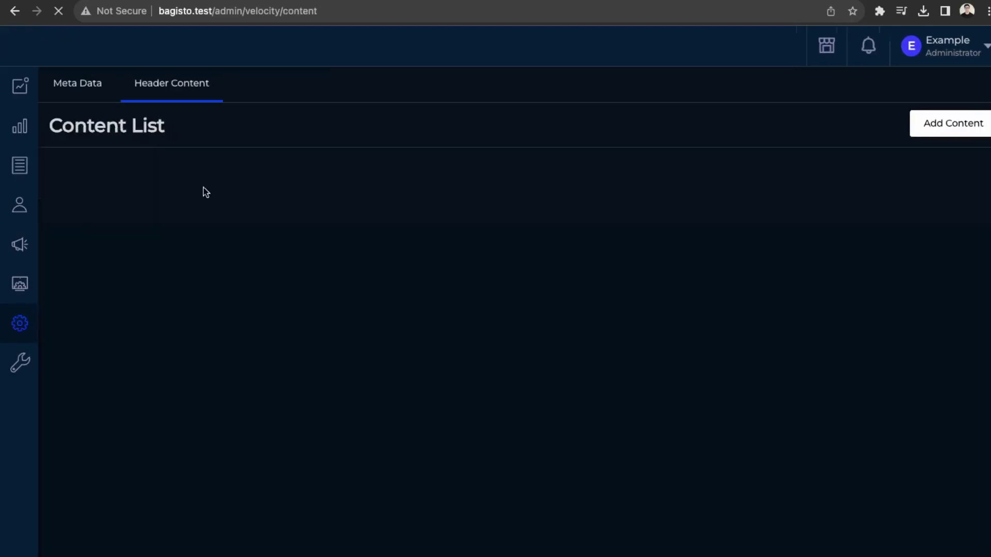
{"action": "left_click", "coordinate": [936, 312]}
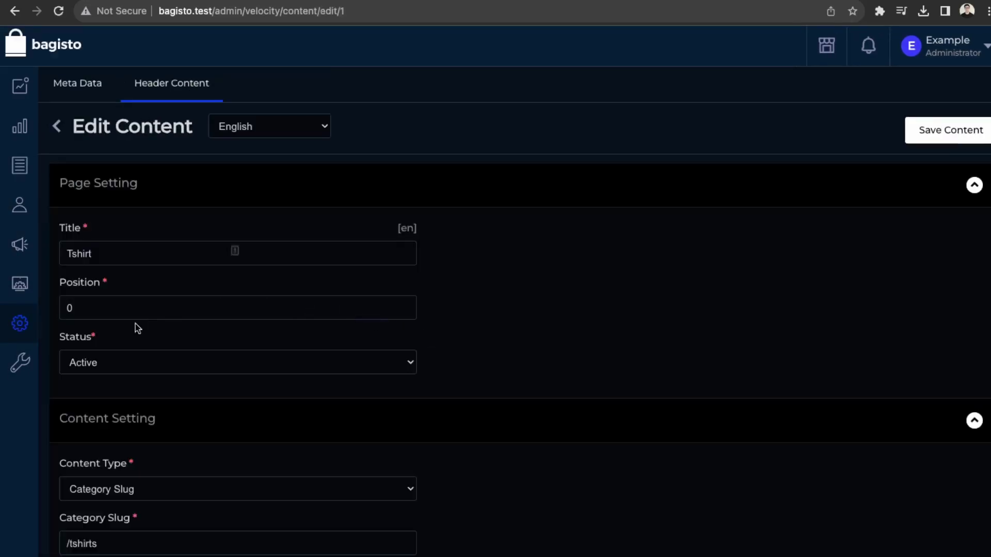
{"action": "left_click", "coordinate": [73, 548]}
{"action": "left_click", "coordinate": [975, 131]}
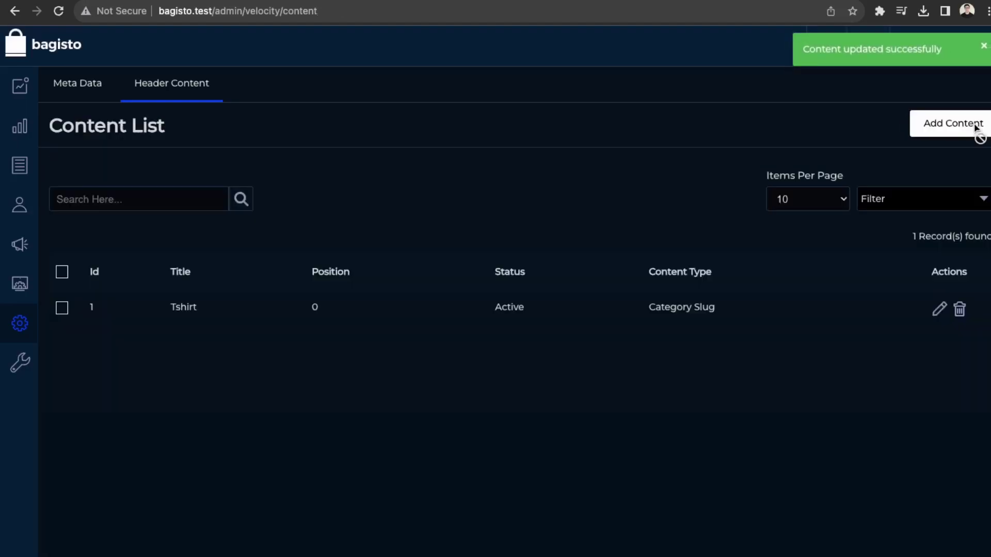
Step: Make Brand, Size, Color and Price filterable on Tshirts, save, and check the storefront Color filter
{"action": "mouse_move", "coordinate": [3, 127]}
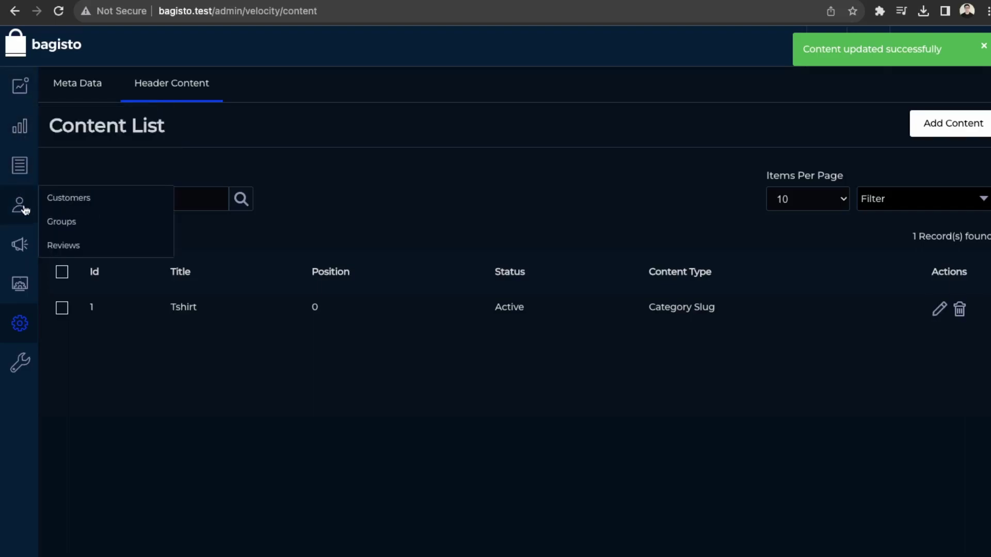
{"action": "mouse_move", "coordinate": [20, 162]}
{"action": "left_click", "coordinate": [90, 184]}
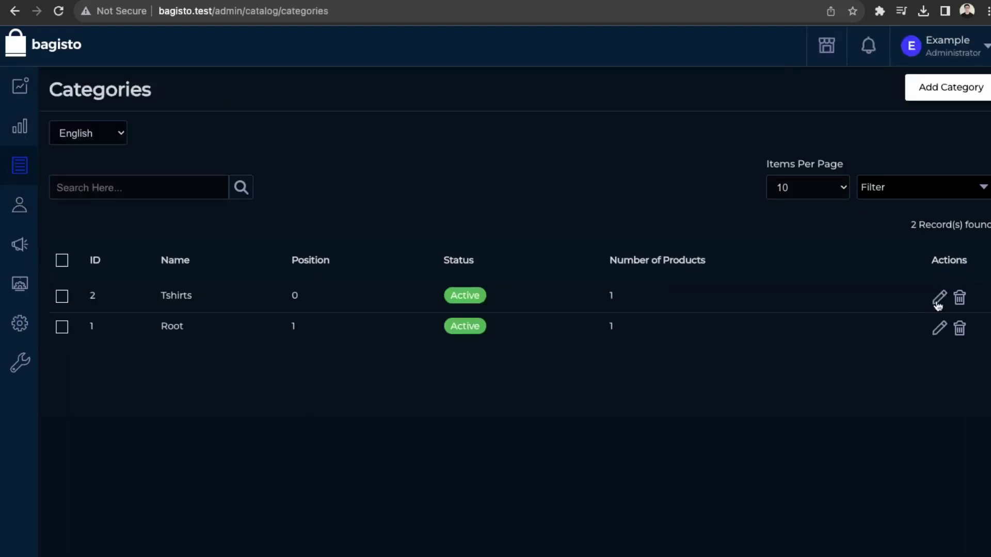
{"action": "left_click", "coordinate": [937, 295]}
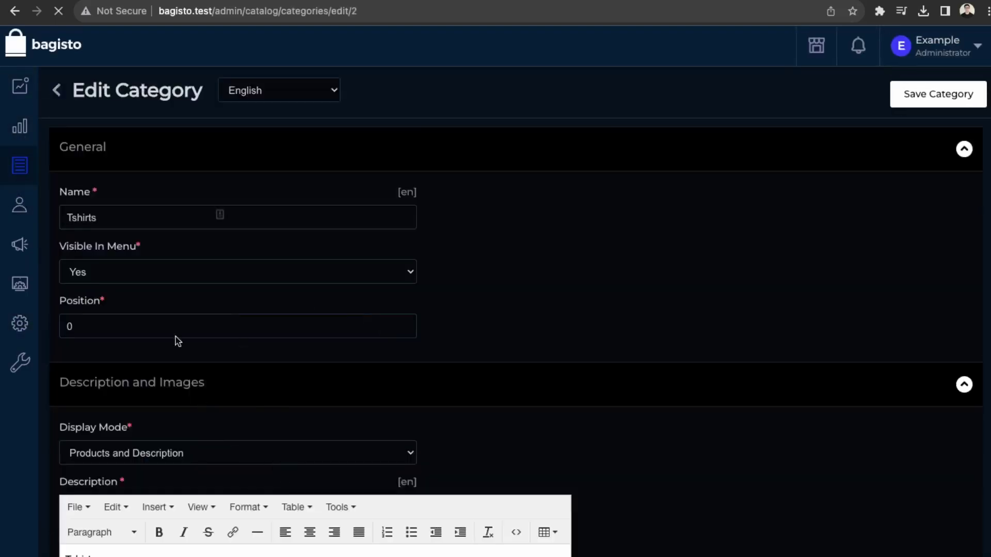
{"action": "scroll", "coordinate": [117, 305], "scroll_direction": "down", "scroll_amount": 10}
{"action": "left_click", "coordinate": [89, 316]}
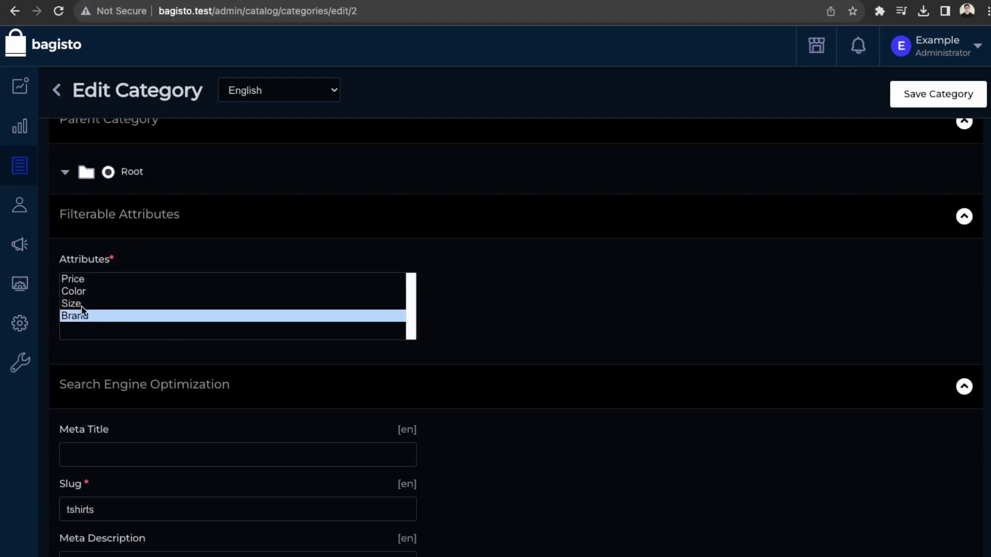
{"action": "left_click_drag", "start_coordinate": [82, 310], "coordinate": [77, 279]}
{"action": "scroll", "coordinate": [513, 283], "scroll_direction": "down", "scroll_amount": 2}
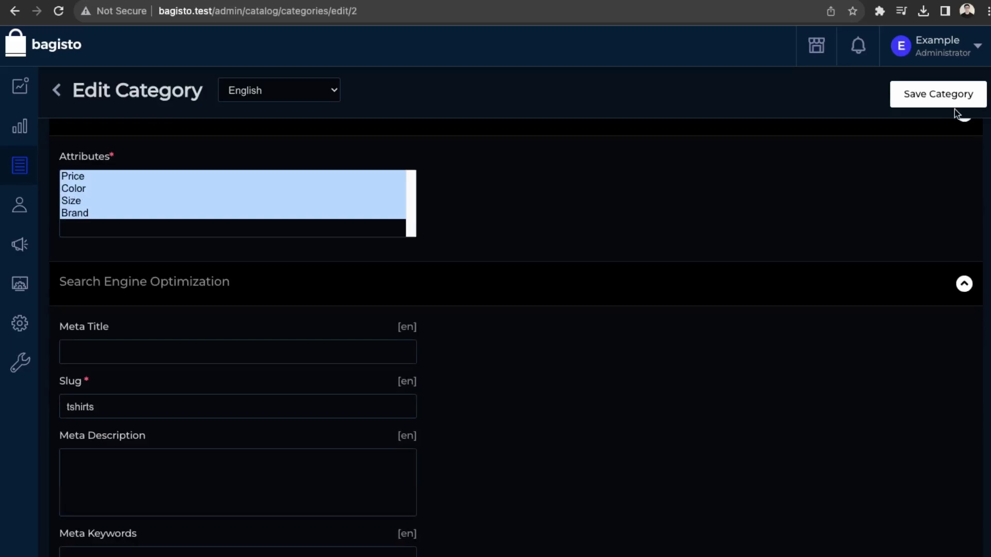
{"action": "left_click", "coordinate": [939, 94]}
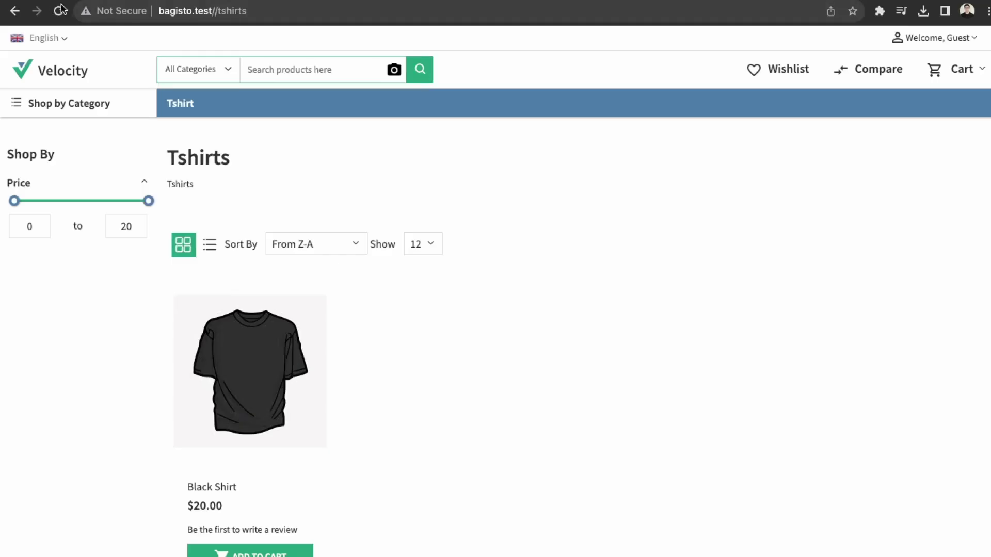
{"action": "left_click", "coordinate": [59, 10]}
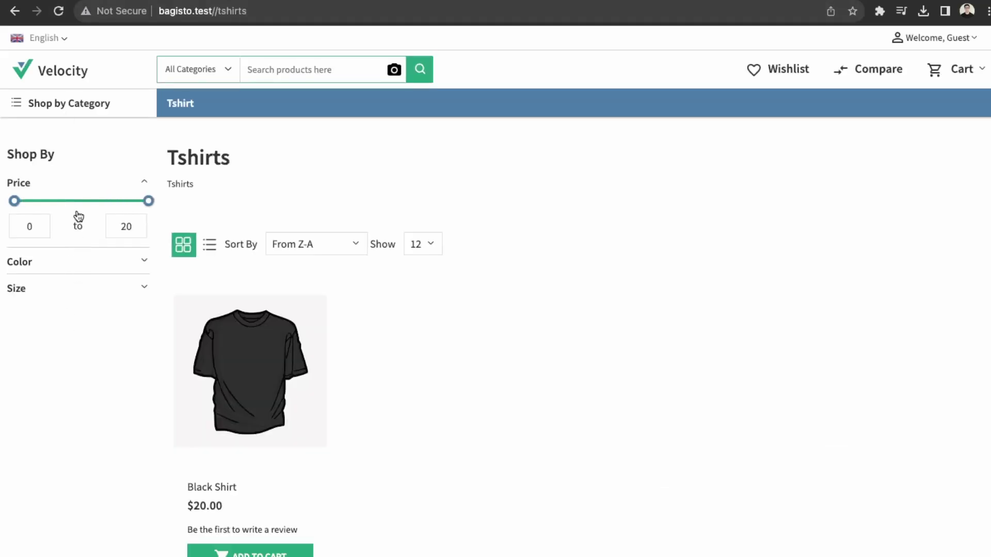
{"action": "left_click", "coordinate": [67, 267]}
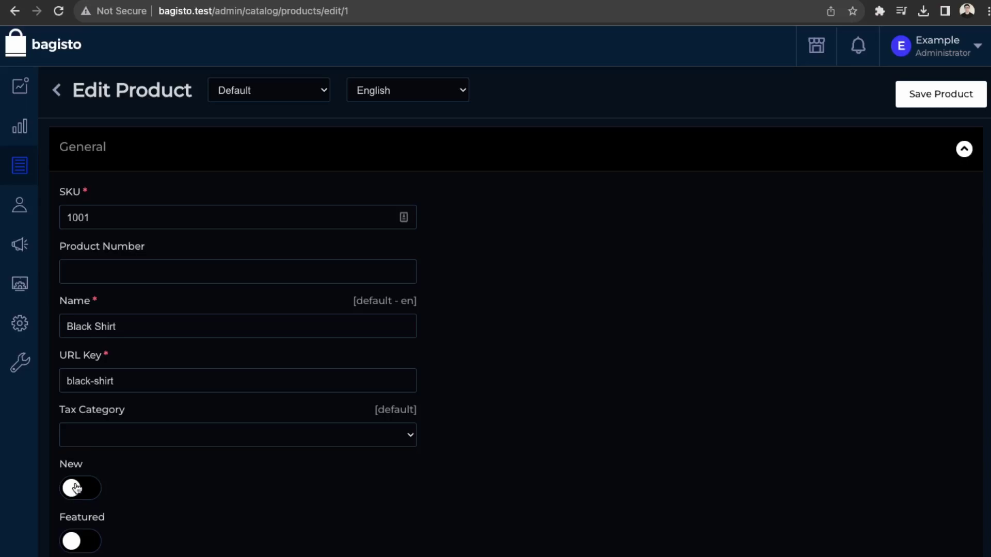
Step: Switch on New and Featured for the Black Shirt and save the product
{"action": "left_click", "coordinate": [75, 488]}
{"action": "left_click", "coordinate": [80, 545]}
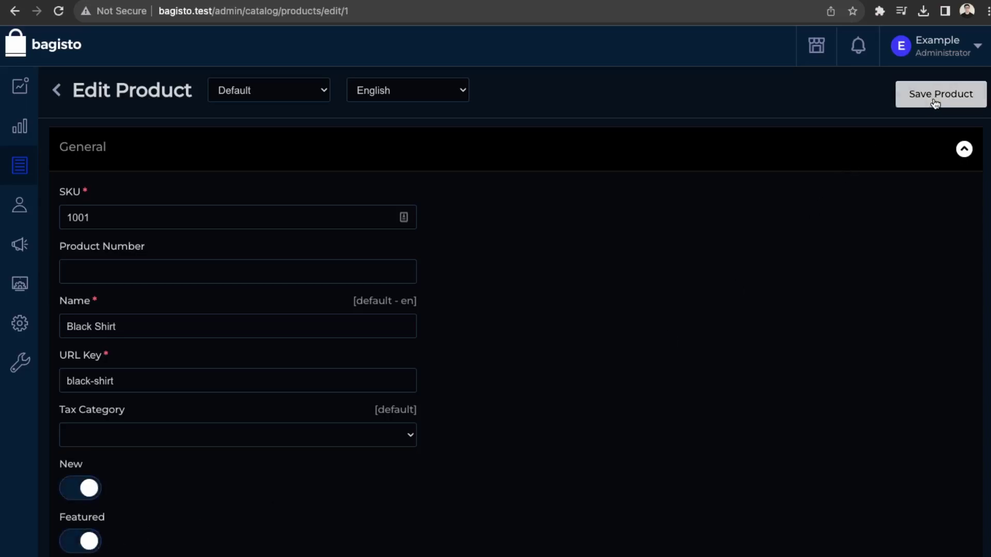
{"action": "left_click", "coordinate": [935, 104]}
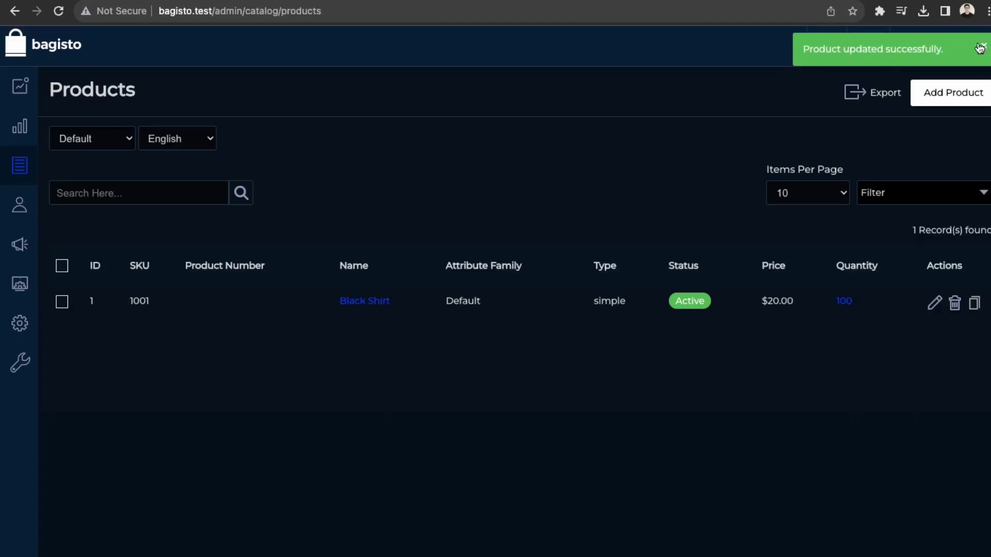
{"action": "left_click", "coordinate": [984, 46]}
Step: Check the storefront homepage shows Black Shirt marked New, then return to the admin products list
{"action": "left_click", "coordinate": [828, 46]}
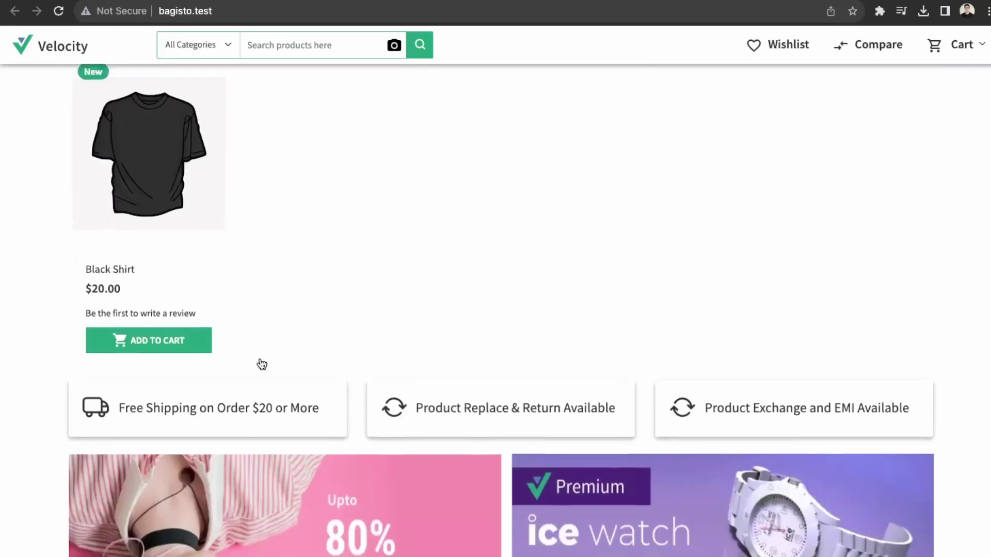
{"action": "scroll", "coordinate": [224, 394], "scroll_direction": "up", "scroll_amount": 4}
{"action": "scroll", "coordinate": [200, 394], "scroll_direction": "up", "scroll_amount": 5}
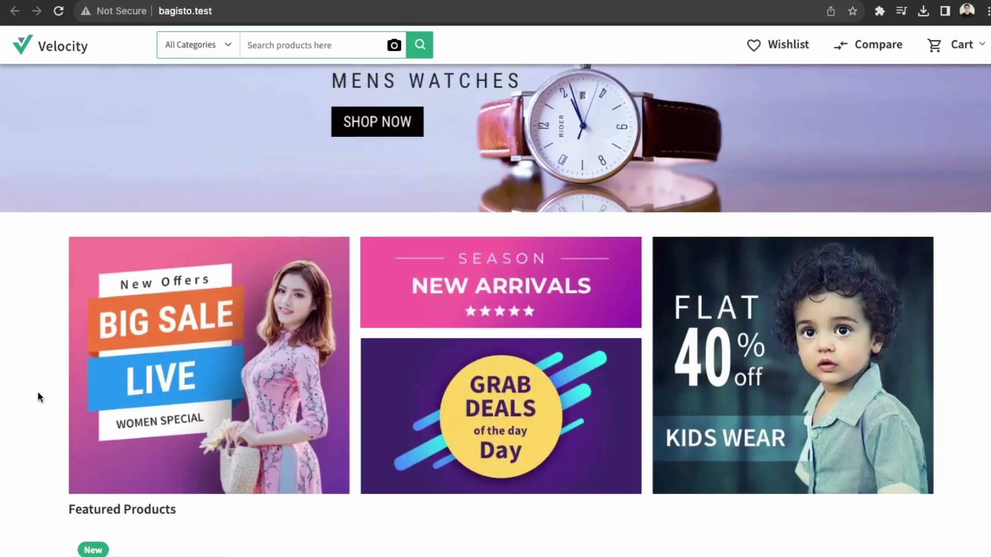
{"action": "scroll", "coordinate": [599, 365], "scroll_direction": "up", "scroll_amount": 4}
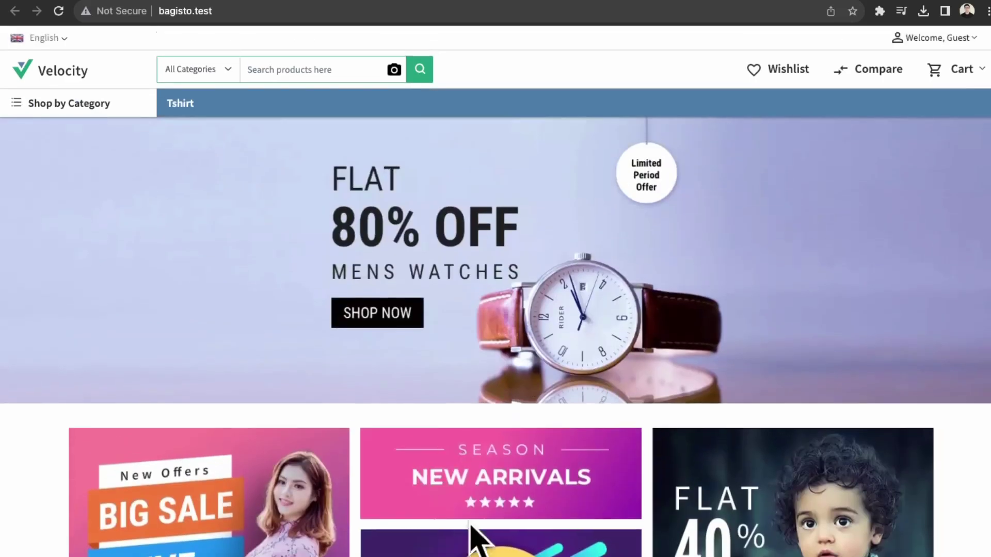
{"action": "scroll", "coordinate": [509, 520], "scroll_direction": "down", "scroll_amount": 10}
{"action": "scroll", "coordinate": [470, 526], "scroll_direction": "up", "scroll_amount": 6}
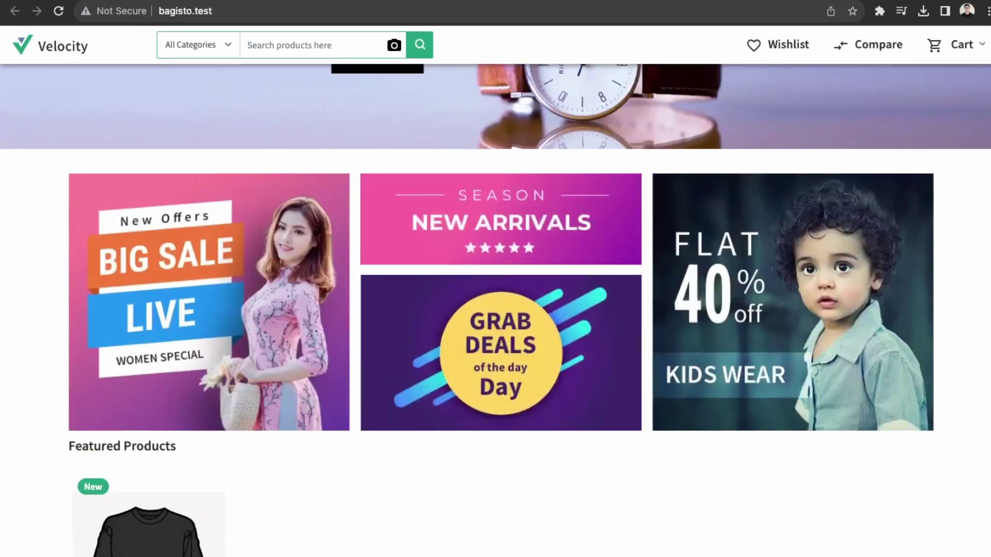
{"action": "scroll", "coordinate": [526, 413], "scroll_direction": "up", "scroll_amount": 1}
{"action": "scroll", "coordinate": [915, 322], "scroll_direction": "up", "scroll_amount": 5}
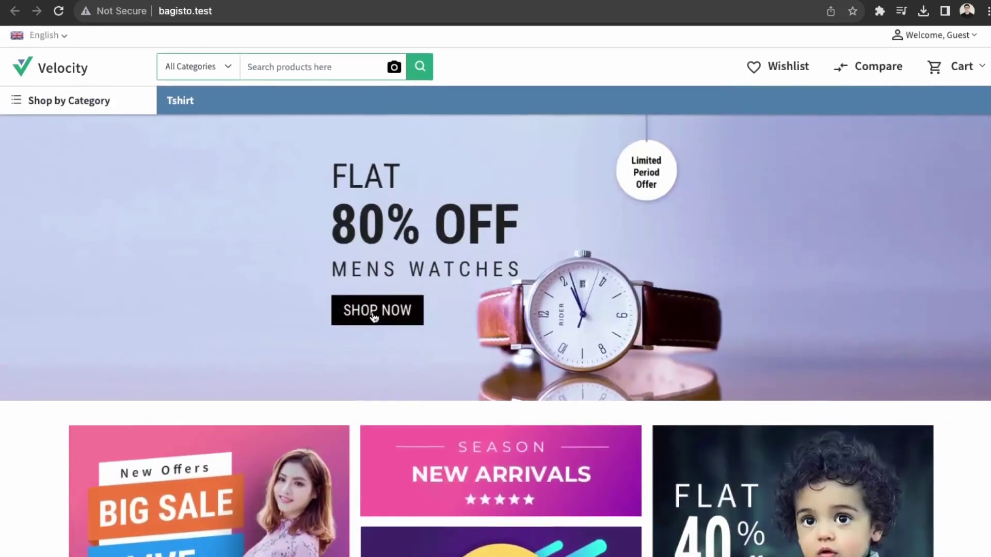
{"action": "key", "text": "ctrl+Tab"}
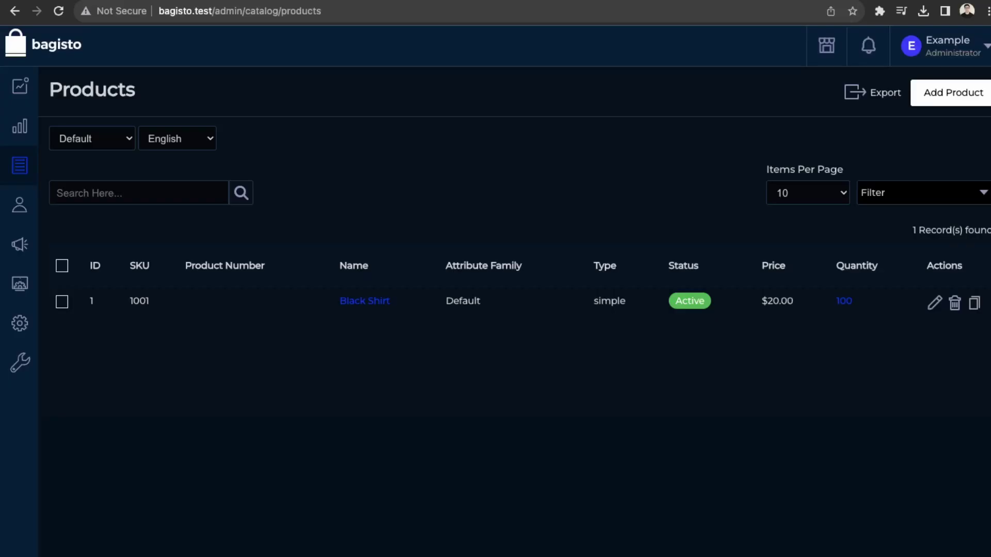
Step: Remove all four Advertisement Four images in Velocity meta data and update the settings
{"action": "mouse_move", "coordinate": [26, 328]}
{"action": "left_click", "coordinate": [72, 506]}
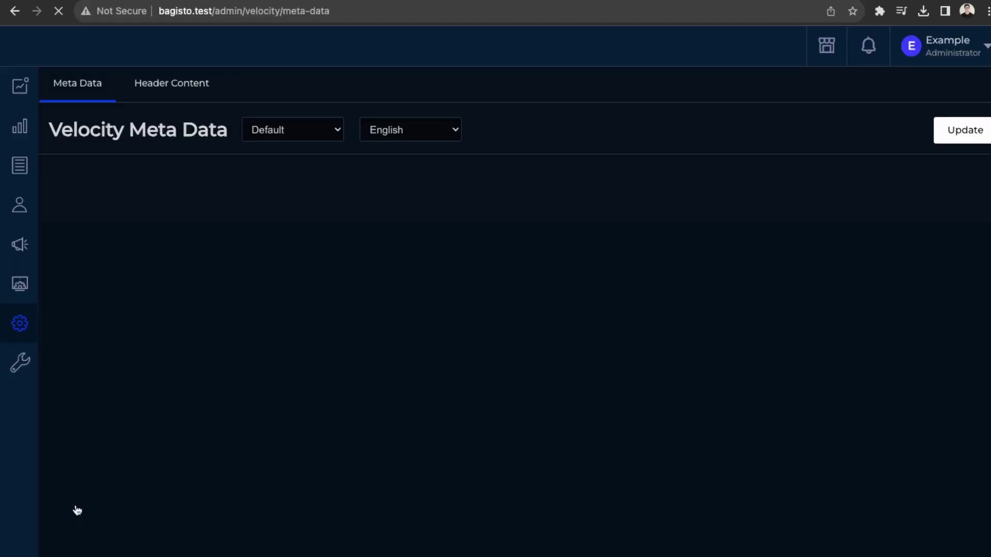
{"action": "scroll", "coordinate": [178, 316], "scroll_direction": "down", "scroll_amount": 4}
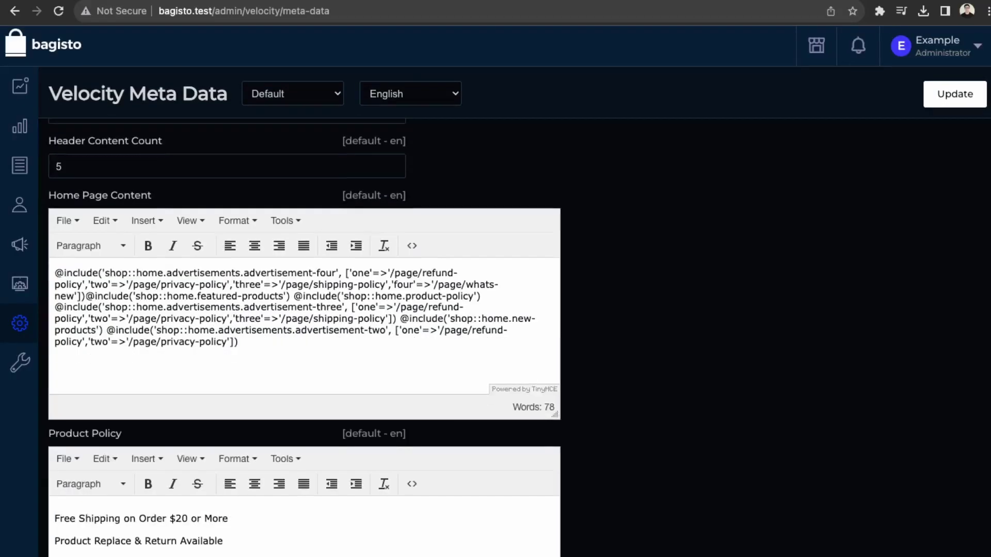
{"action": "scroll", "coordinate": [127, 469], "scroll_direction": "down", "scroll_amount": 10}
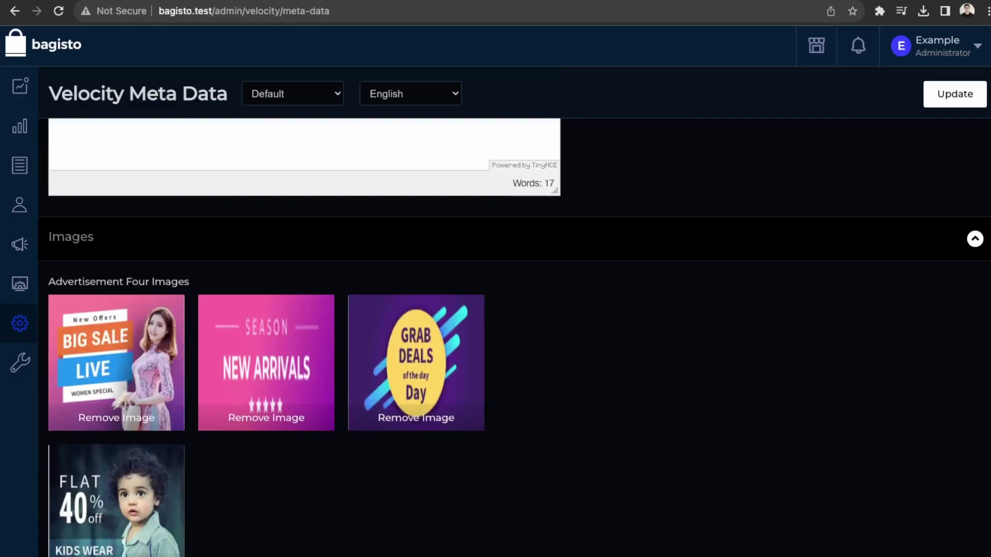
{"action": "left_click", "coordinate": [146, 420]}
{"action": "left_click", "coordinate": [146, 420]}
{"action": "left_click", "coordinate": [146, 419]}
{"action": "left_click", "coordinate": [133, 421]}
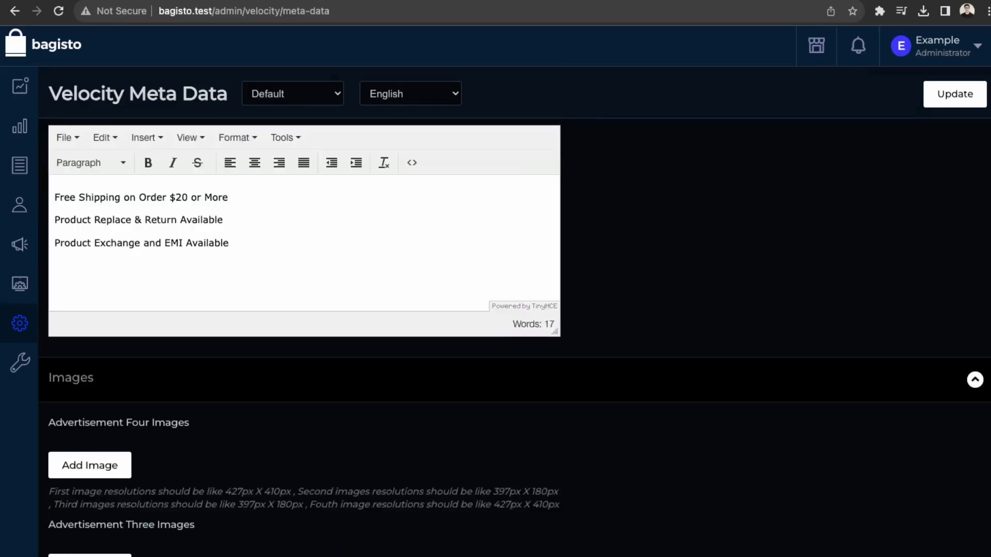
{"action": "scroll", "coordinate": [304, 336], "scroll_direction": "down", "scroll_amount": 10}
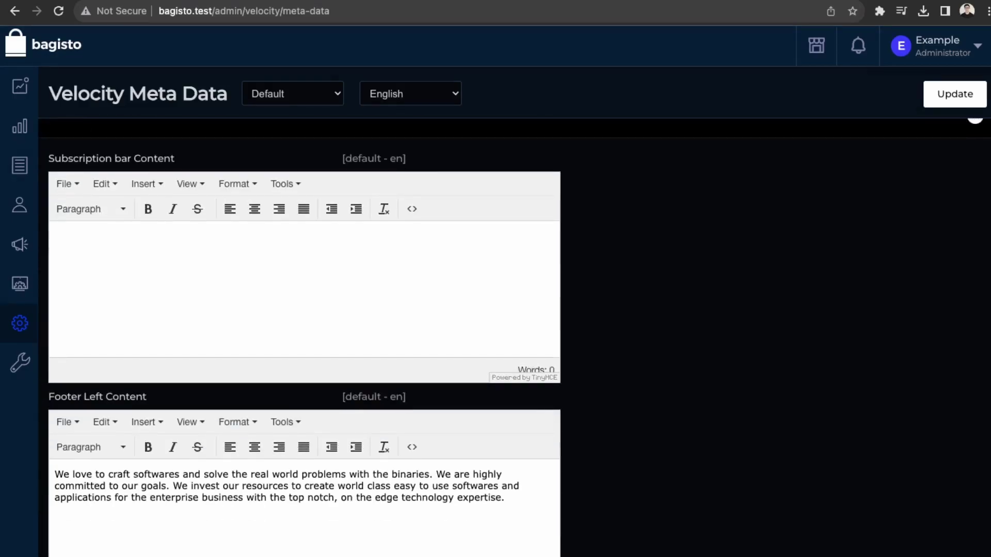
{"action": "scroll", "coordinate": [304, 335], "scroll_direction": "down", "scroll_amount": 2}
{"action": "scroll", "coordinate": [765, 467], "scroll_direction": "up", "scroll_amount": 15}
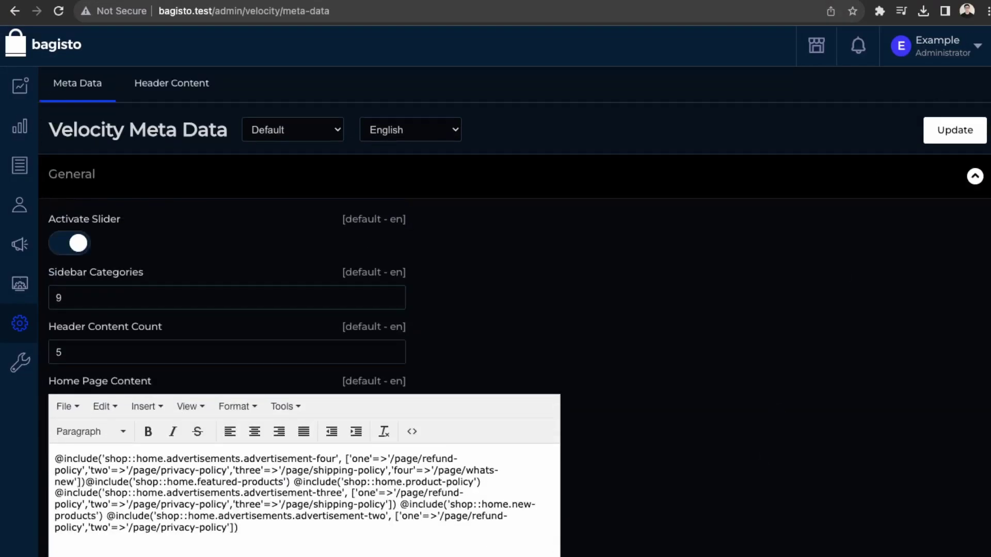
{"action": "left_click", "coordinate": [938, 128]}
{"action": "left_click_drag", "start_coordinate": [340, 459], "coordinate": [44, 457]}
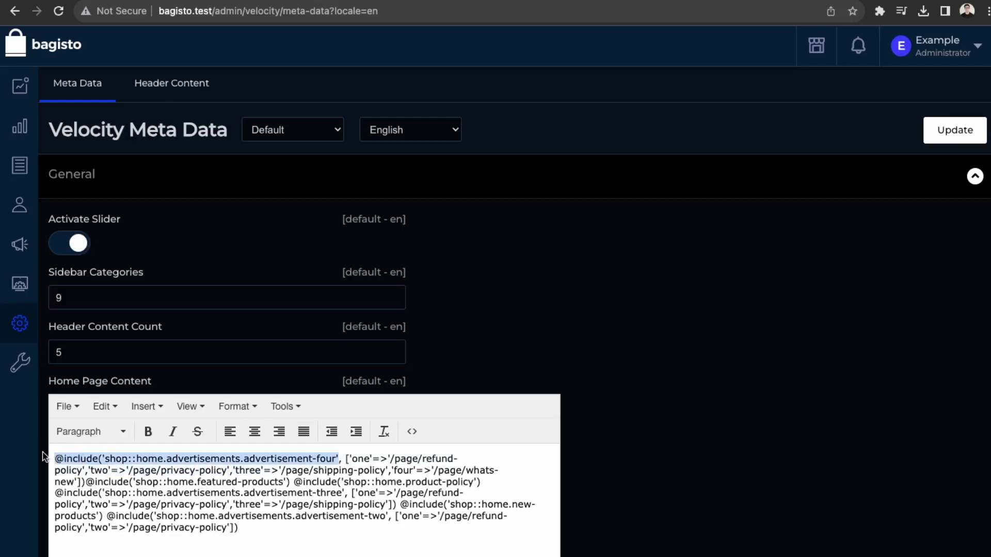
{"action": "key", "text": "ctrl+x"}
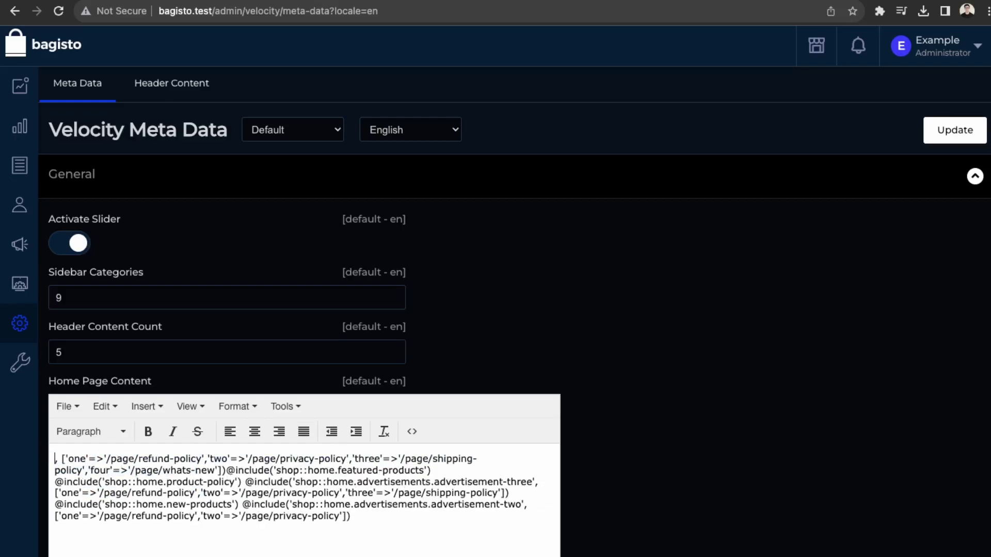
{"action": "left_click_drag", "start_coordinate": [226, 470], "coordinate": [19, 459]}
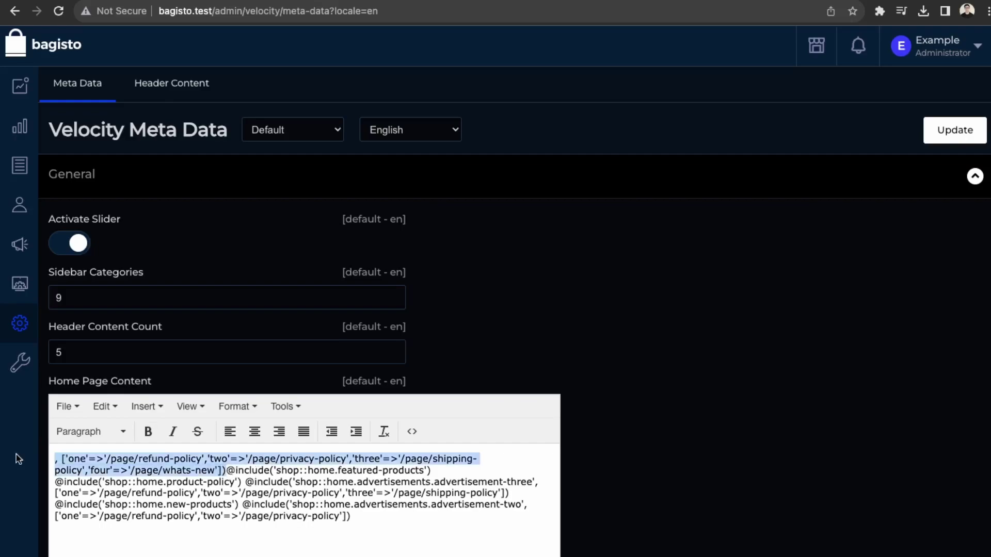
{"action": "key", "text": "BackSpace"}
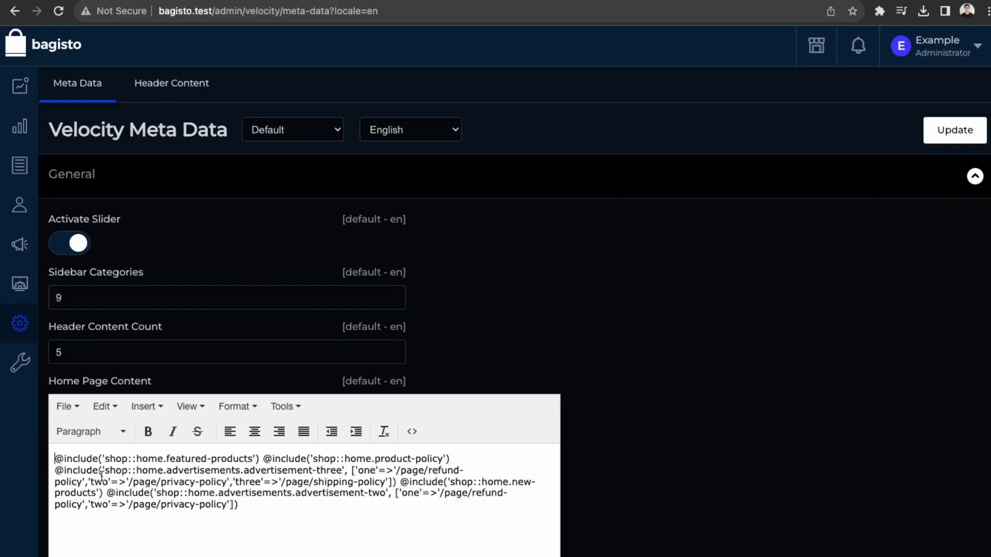
{"action": "left_click_drag", "start_coordinate": [54, 471], "coordinate": [395, 477]}
{"action": "key", "text": "BackSpace"}
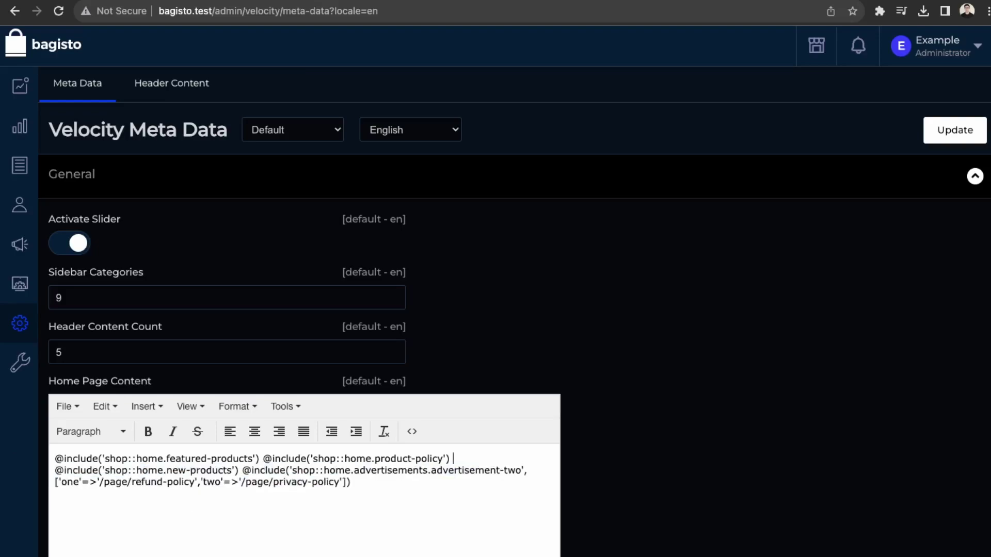
{"action": "left_click_drag", "start_coordinate": [242, 471], "coordinate": [423, 501]}
{"action": "key", "text": "BackSpace"}
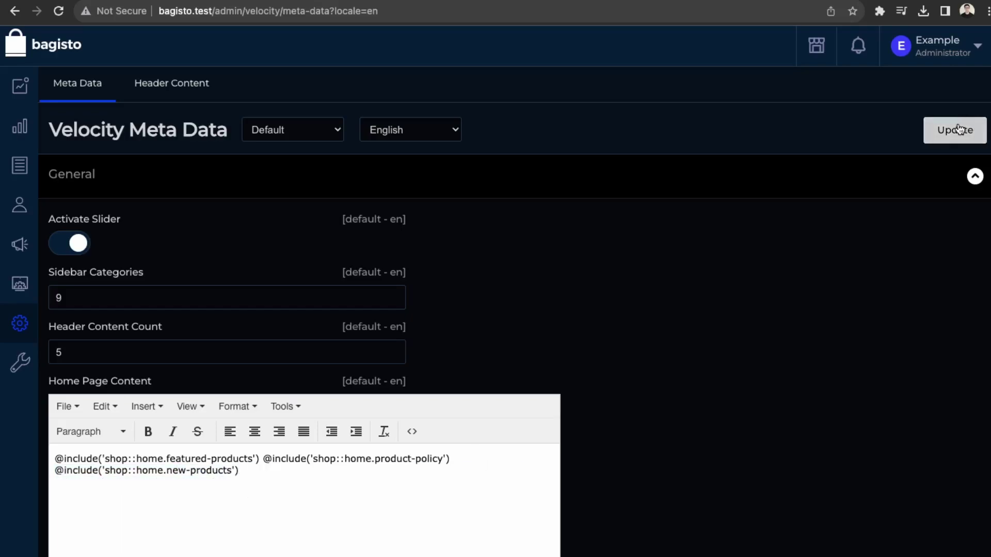
Step: Save the trimmed Home Page Content and verify the storefront shows no advertisements
{"action": "left_click", "coordinate": [957, 129]}
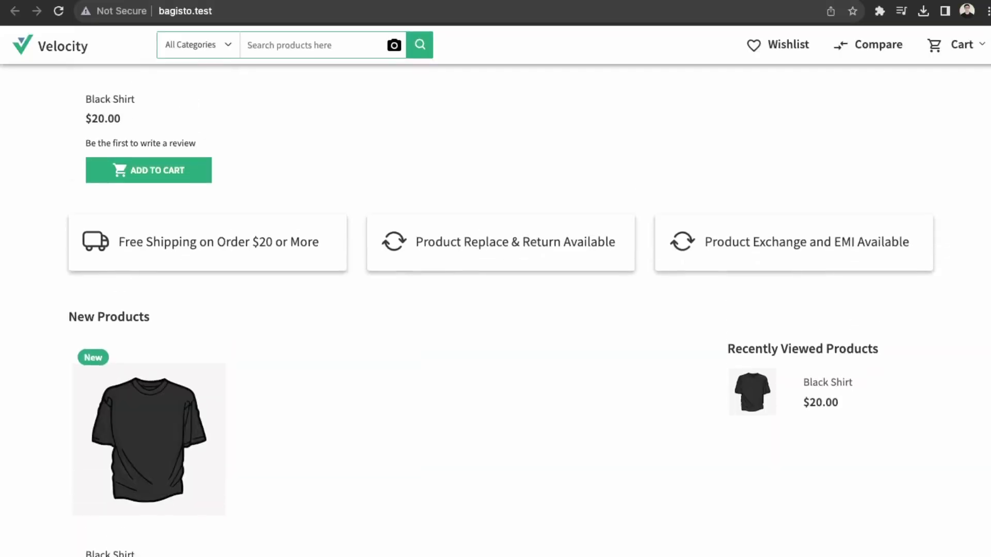
{"action": "scroll", "coordinate": [496, 310], "scroll_direction": "up", "scroll_amount": 5}
{"action": "scroll", "coordinate": [181, 505], "scroll_direction": "up", "scroll_amount": 5}
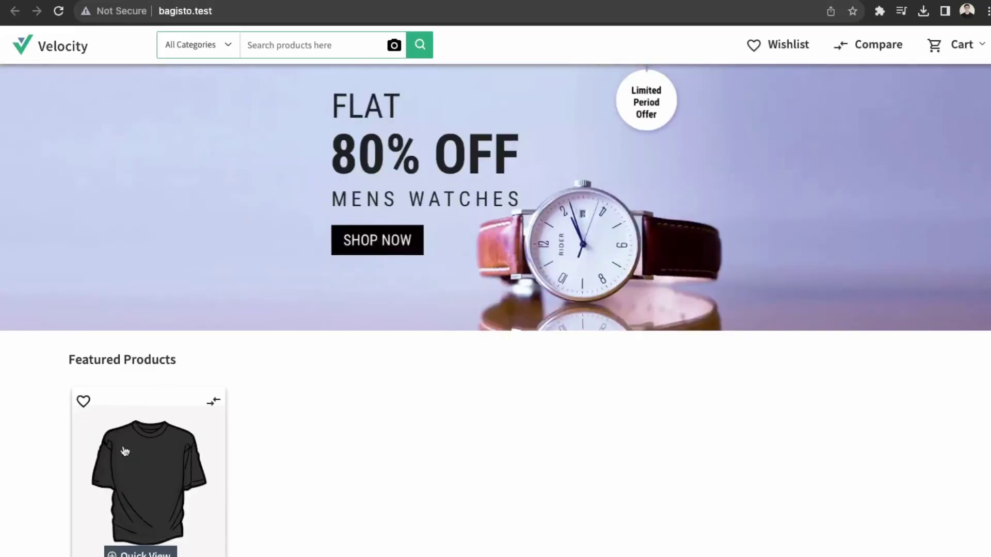
{"action": "scroll", "coordinate": [186, 516], "scroll_direction": "down", "scroll_amount": 5}
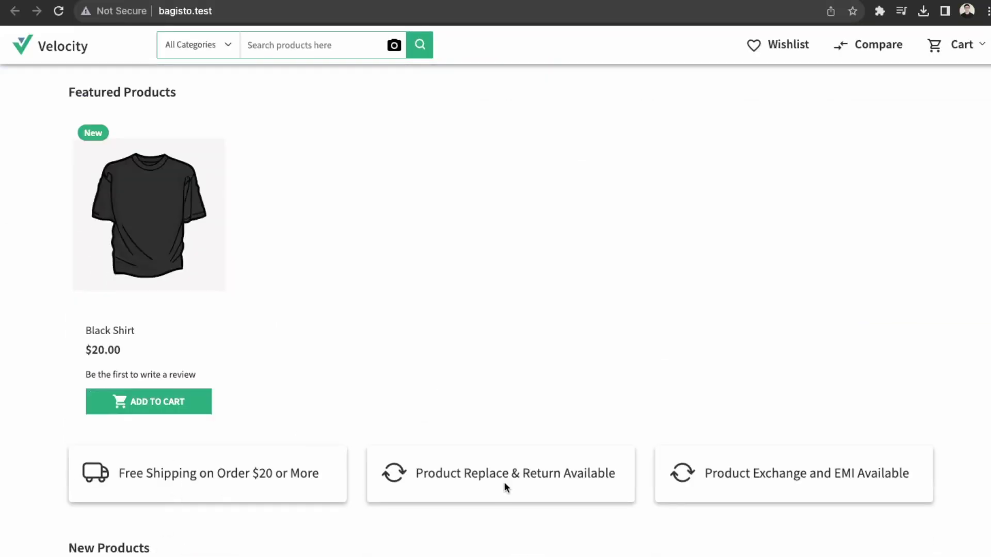
{"action": "scroll", "coordinate": [293, 439], "scroll_direction": "up", "scroll_amount": 5}
{"action": "scroll", "coordinate": [207, 423], "scroll_direction": "down", "scroll_amount": 10}
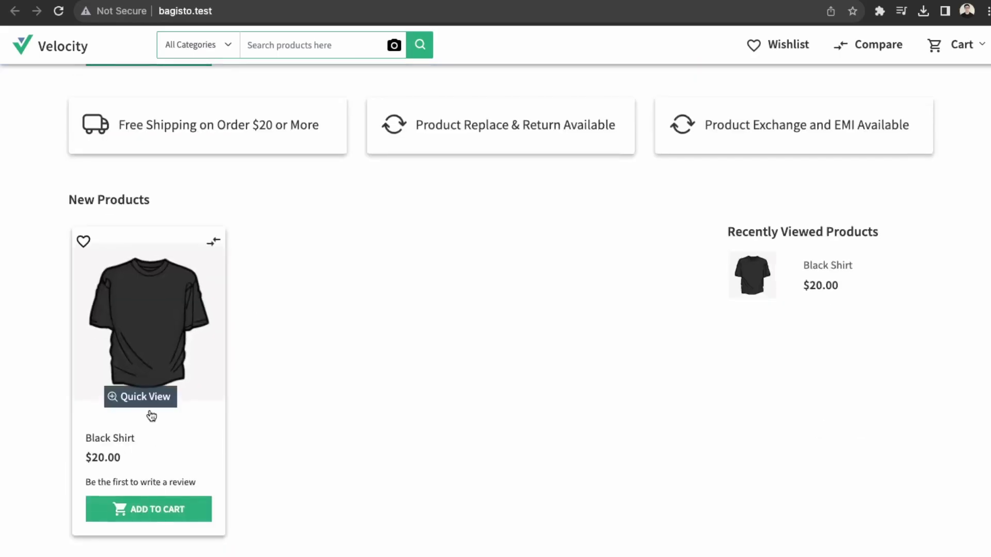
{"action": "scroll", "coordinate": [454, 500], "scroll_direction": "up", "scroll_amount": 10}
{"action": "scroll", "coordinate": [222, 302], "scroll_direction": "down", "scroll_amount": 7}
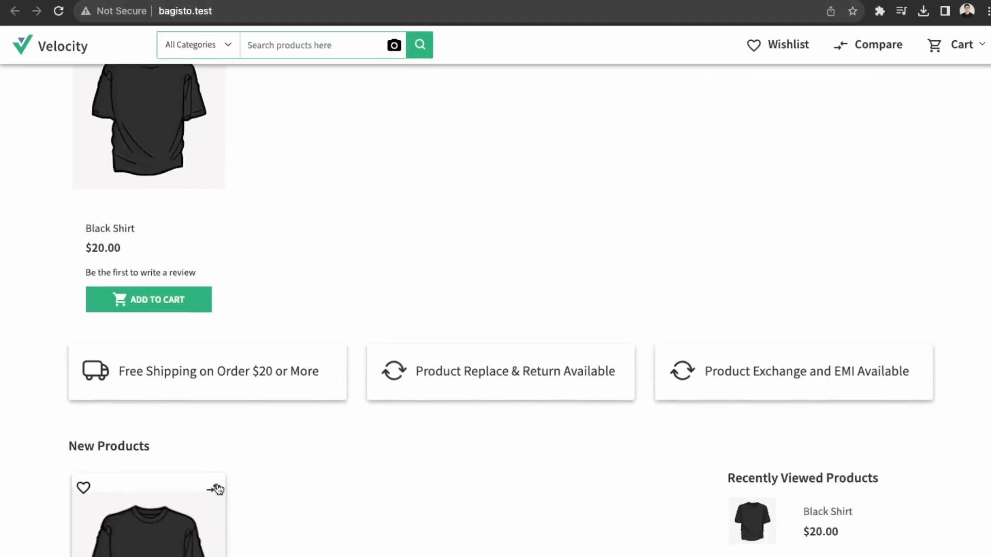
{"action": "scroll", "coordinate": [217, 489], "scroll_direction": "up", "scroll_amount": 1}
{"action": "scroll", "coordinate": [495, 310], "scroll_direction": "up", "scroll_amount": 4}
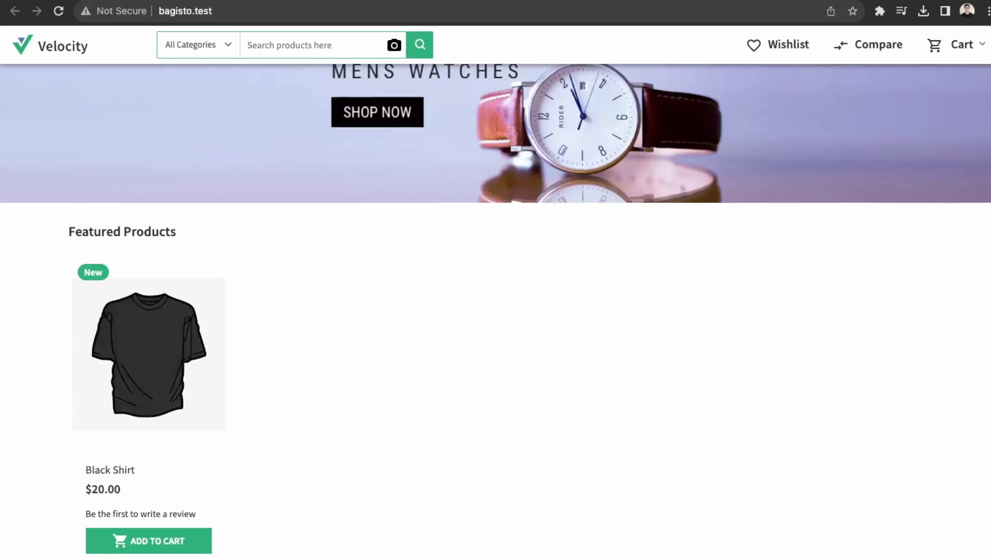
{"action": "scroll", "coordinate": [514, 202], "scroll_direction": "up", "scroll_amount": 3}
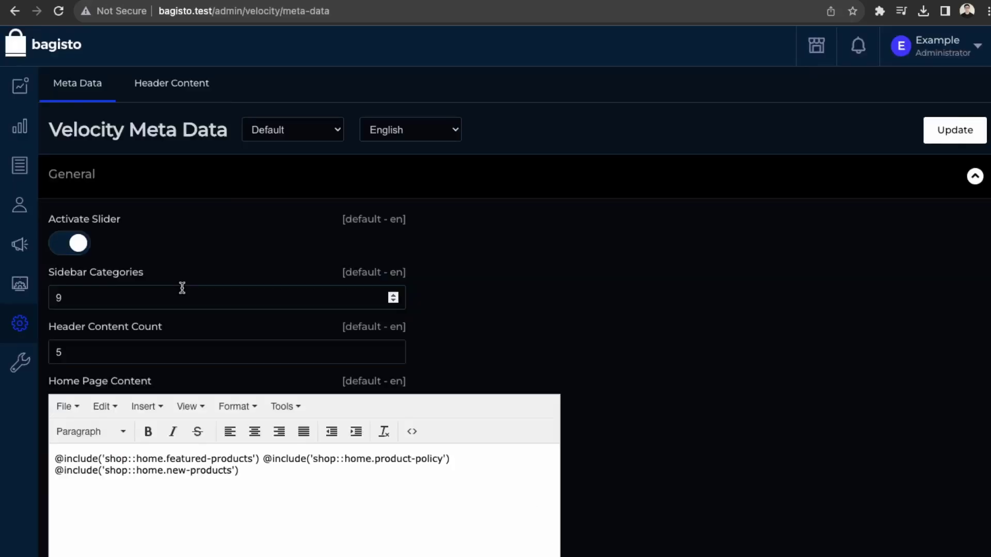
Step: Leave Create Slider and switch to the CMS Pages list of 11 pages
{"action": "left_click", "coordinate": [78, 248]}
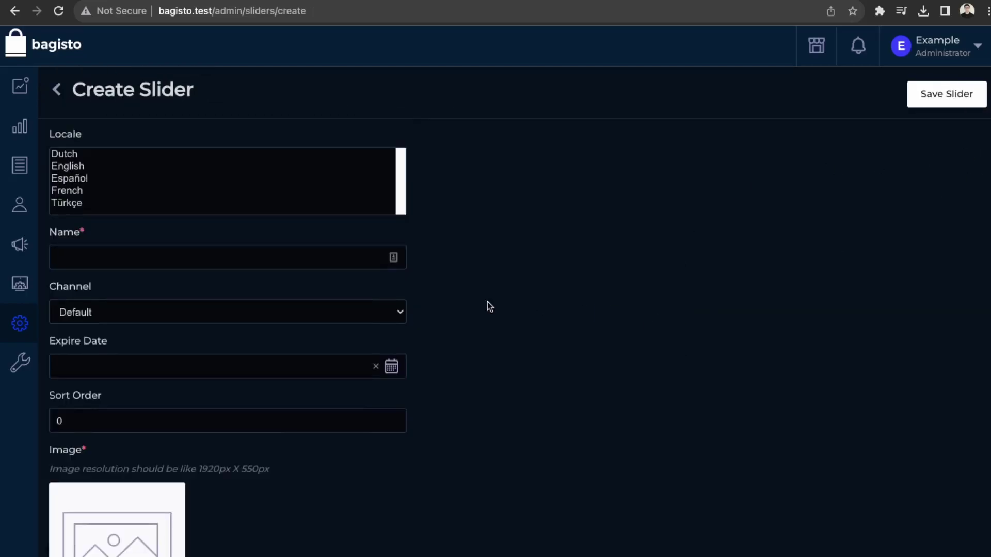
{"action": "scroll", "coordinate": [363, 551], "scroll_direction": "down", "scroll_amount": 3}
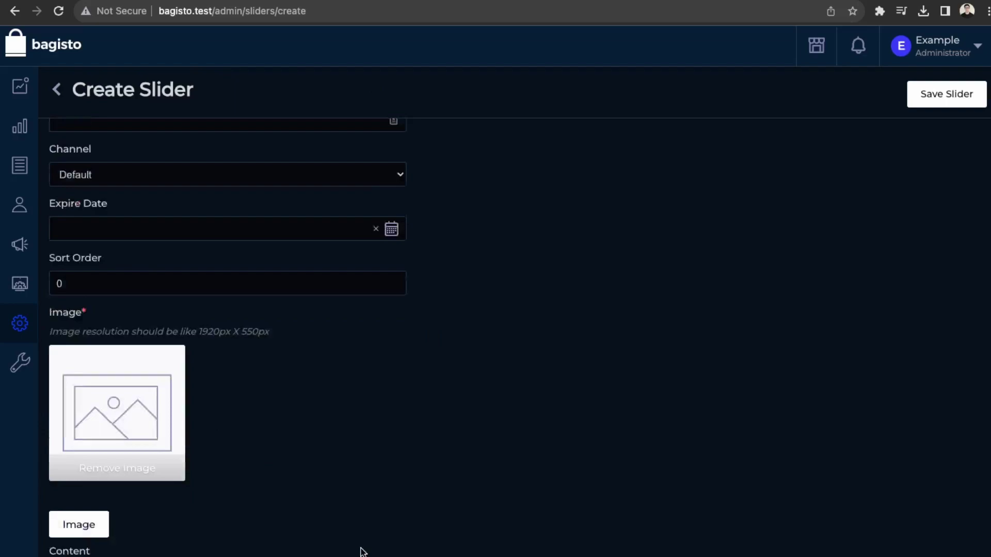
{"action": "scroll", "coordinate": [363, 552], "scroll_direction": "down", "scroll_amount": 2}
{"action": "scroll", "coordinate": [363, 551], "scroll_direction": "up", "scroll_amount": 5}
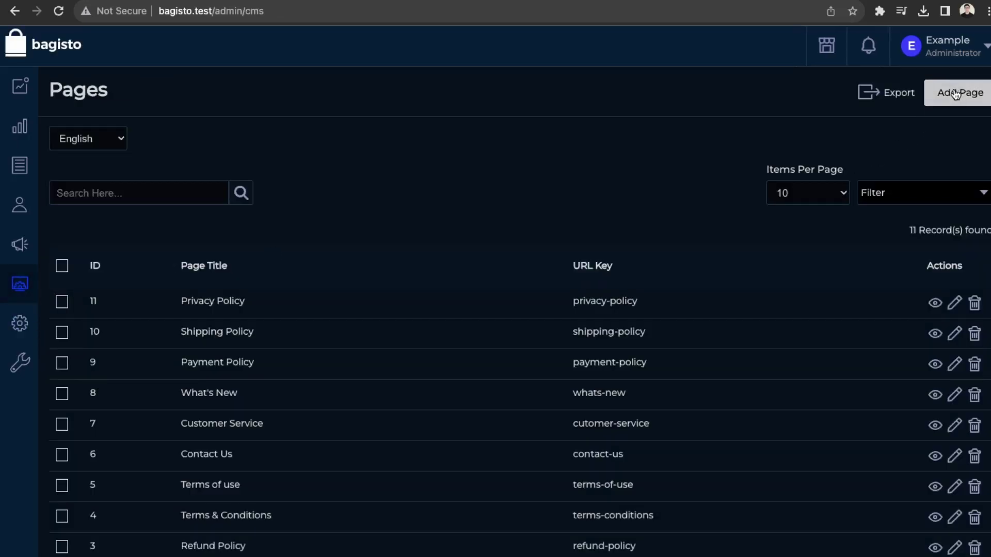
Step: Start a new CMS page titled 'Launch Sale' with the content 'We are launching'
{"action": "left_click", "coordinate": [956, 94]}
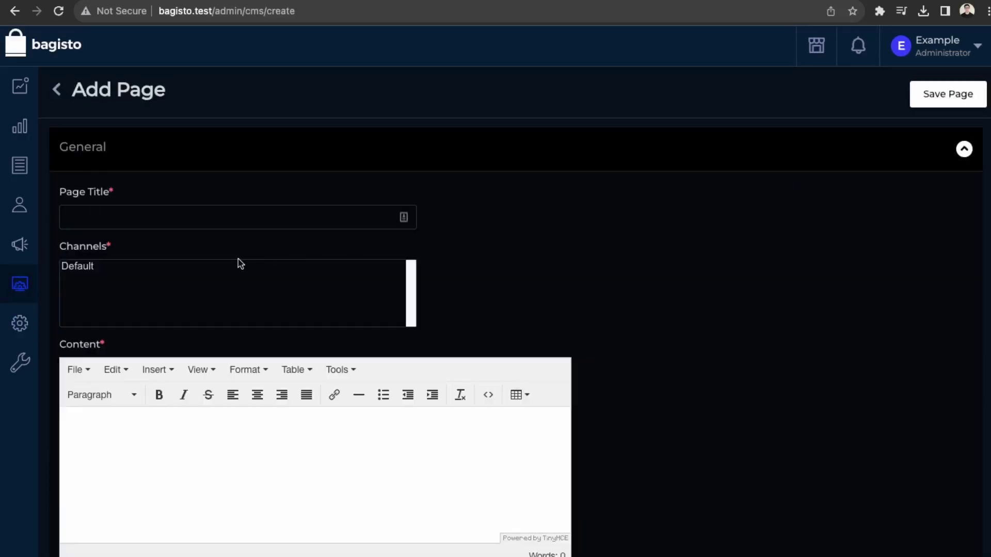
{"action": "left_click", "coordinate": [261, 213]}
{"action": "type", "text": "Launch Sale"}
{"action": "left_click", "coordinate": [226, 423]}
{"action": "type", "text": "We are launchi"}
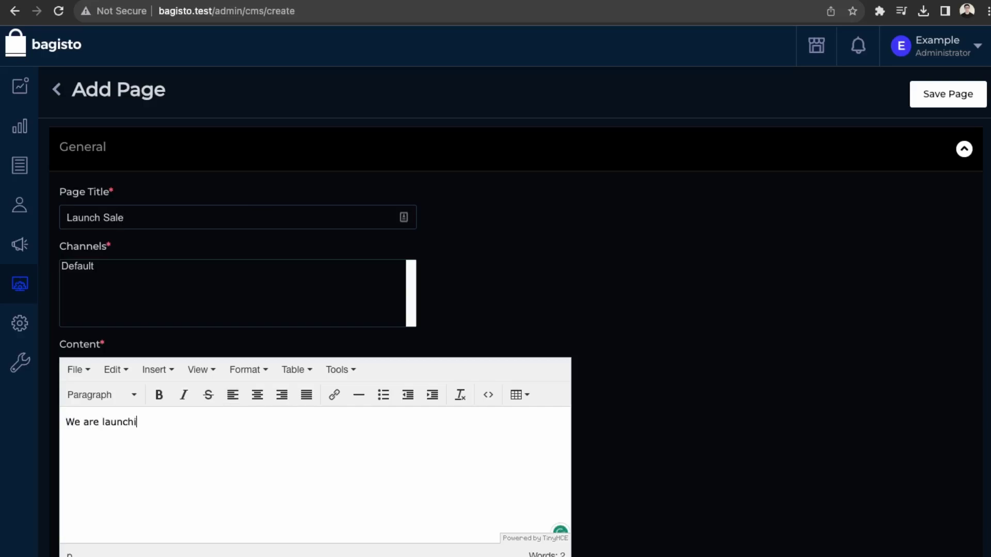
{"action": "type", "text": "ng"}
Step: Assign the page to the Default channel with URL key launch and save it
{"action": "scroll", "coordinate": [226, 425], "scroll_direction": "down", "scroll_amount": 3}
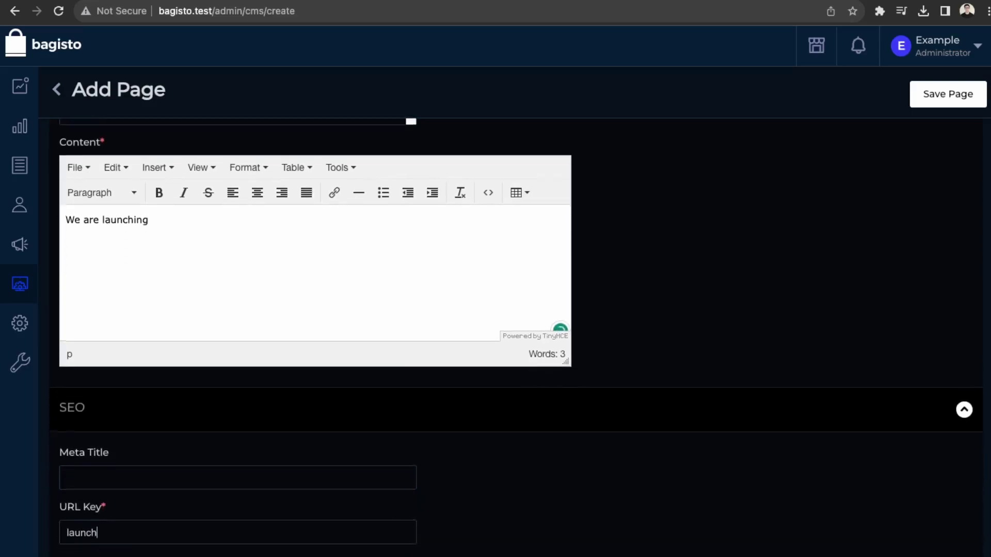
{"action": "scroll", "coordinate": [669, 343], "scroll_direction": "up", "scroll_amount": 5}
{"action": "left_click", "coordinate": [974, 98]}
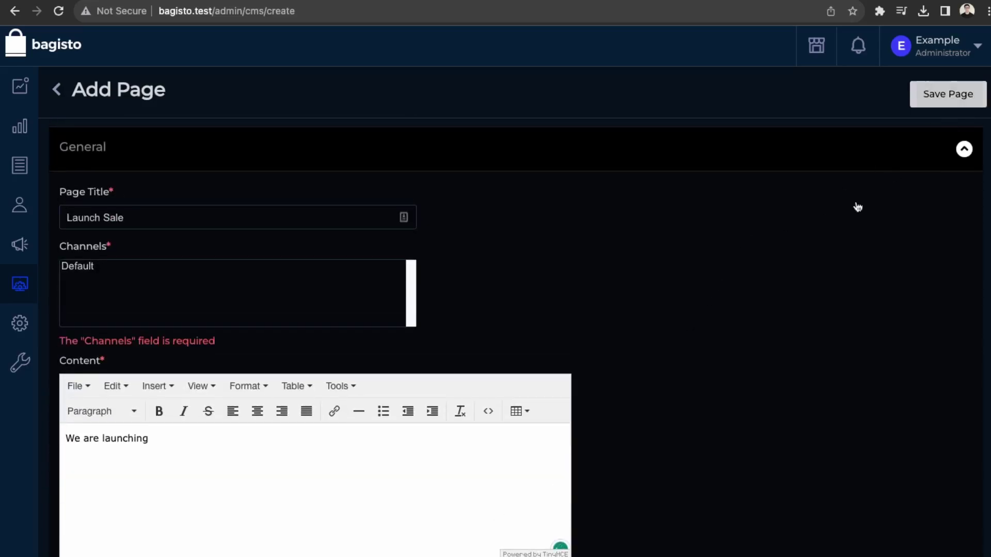
{"action": "left_click", "coordinate": [83, 269]}
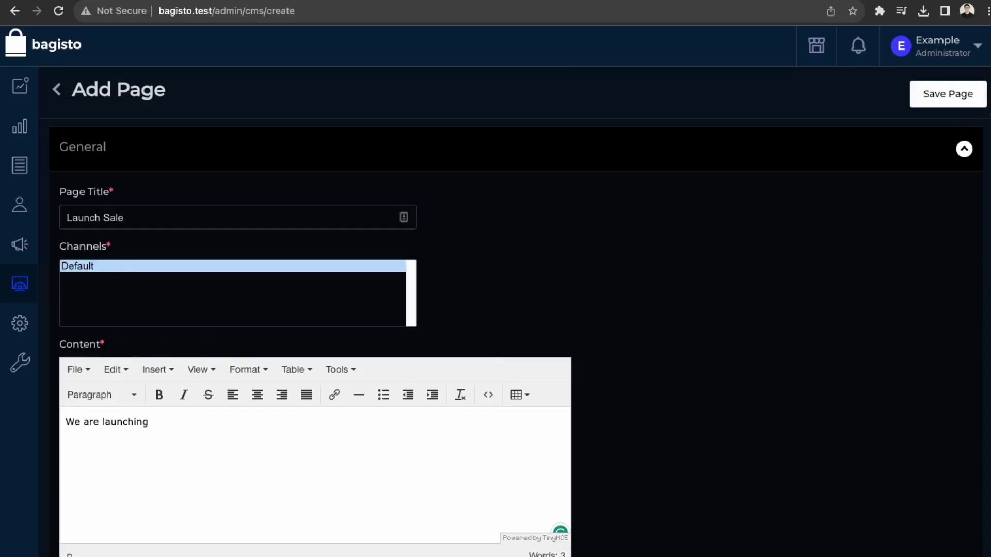
{"action": "left_click", "coordinate": [971, 99]}
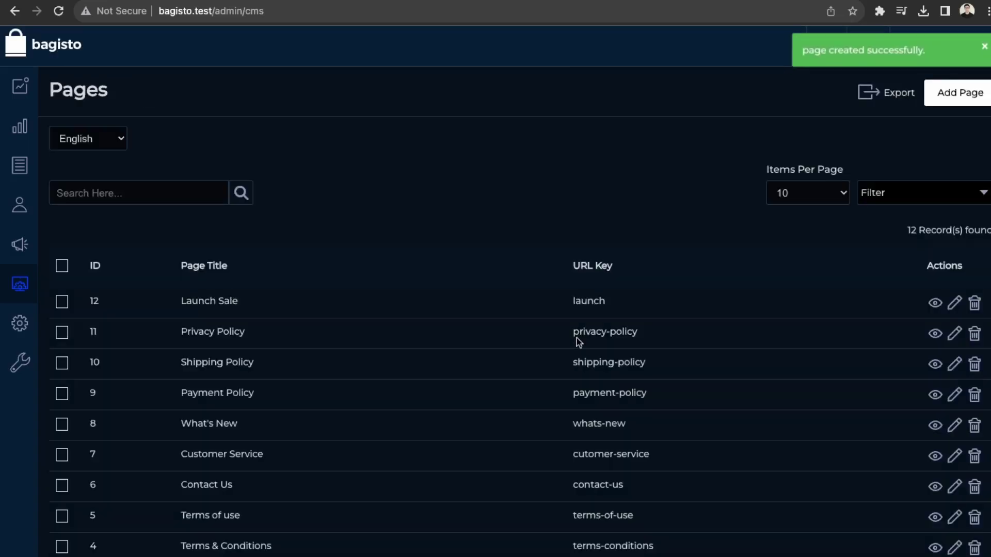
Step: View the Launch Sale page at bagisto.test/page/launch, then reopen its Edit Page form
{"action": "left_click", "coordinate": [936, 304]}
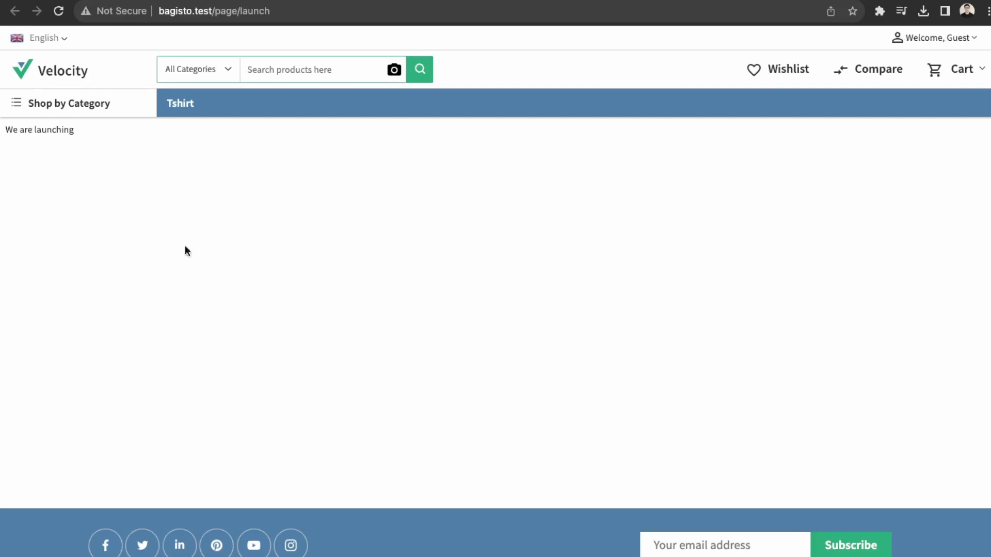
{"action": "left_click_drag", "start_coordinate": [10, 131], "coordinate": [124, 227]}
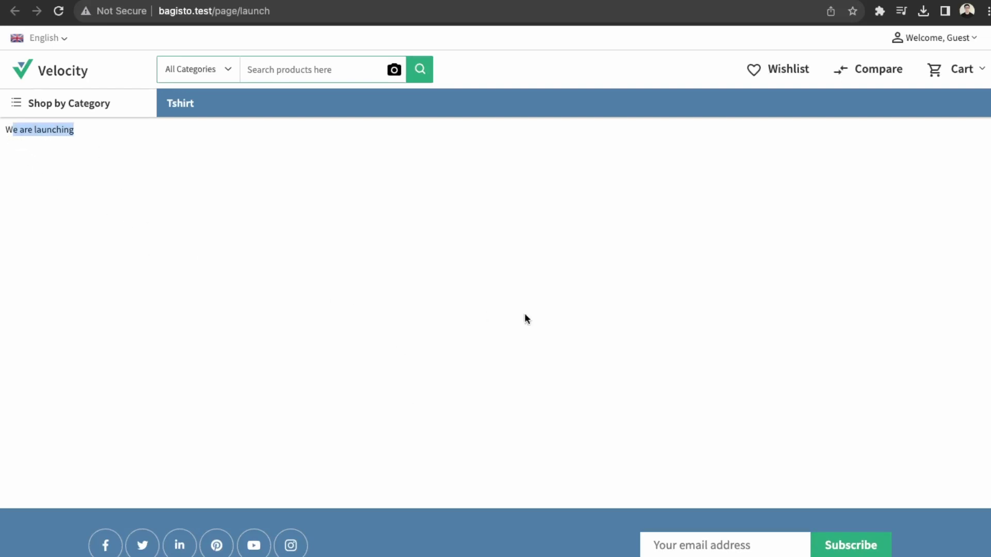
{"action": "left_click", "coordinate": [449, 376]}
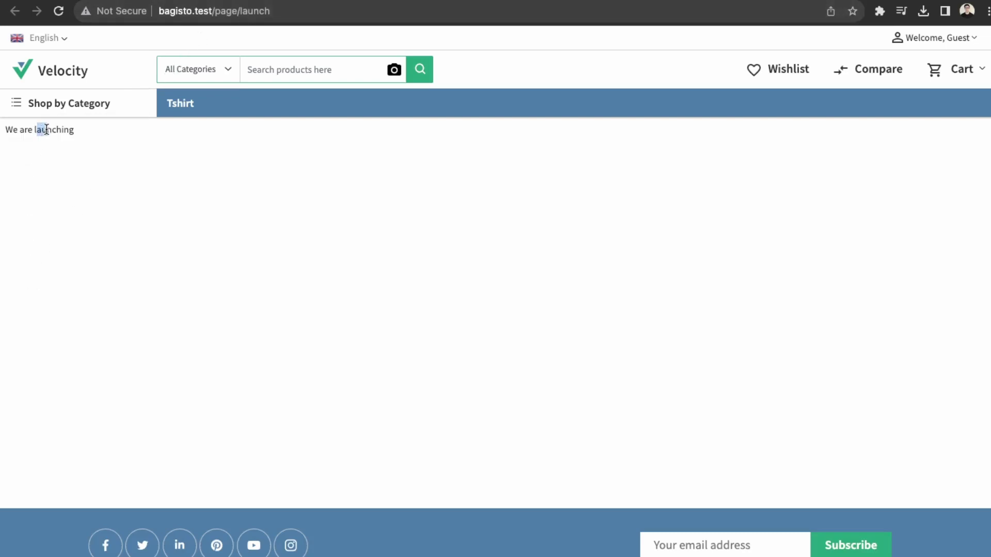
{"action": "left_click", "coordinate": [60, 194]}
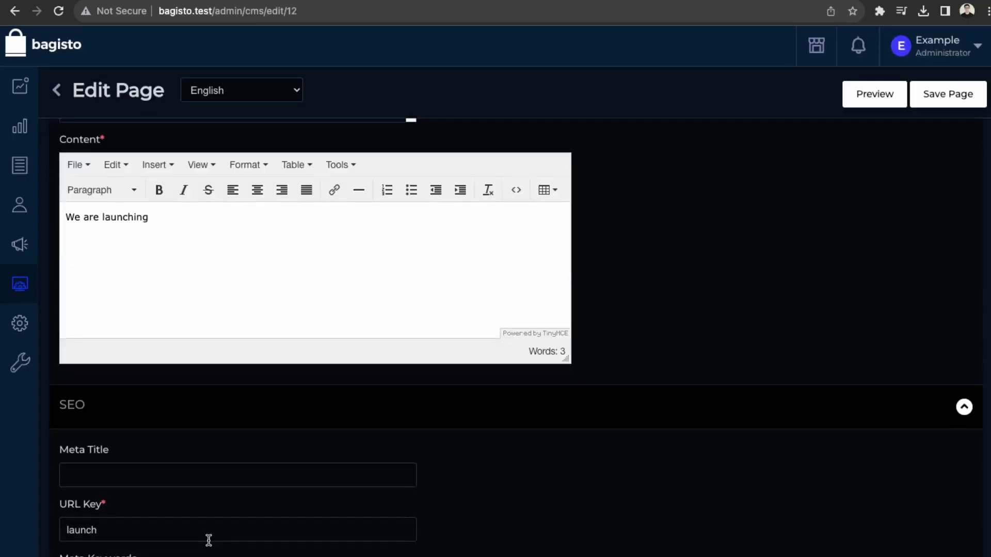
Step: Inspect the HTML source of the Launch Sale page content
{"action": "scroll", "coordinate": [348, 416], "scroll_direction": "up", "scroll_amount": 3}
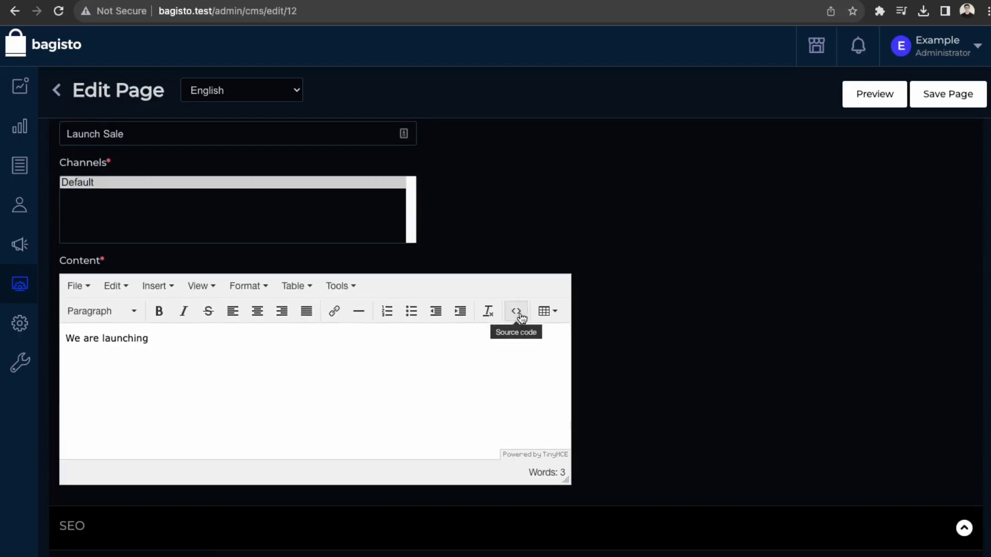
{"action": "scroll", "coordinate": [342, 513], "scroll_direction": "up", "scroll_amount": 2}
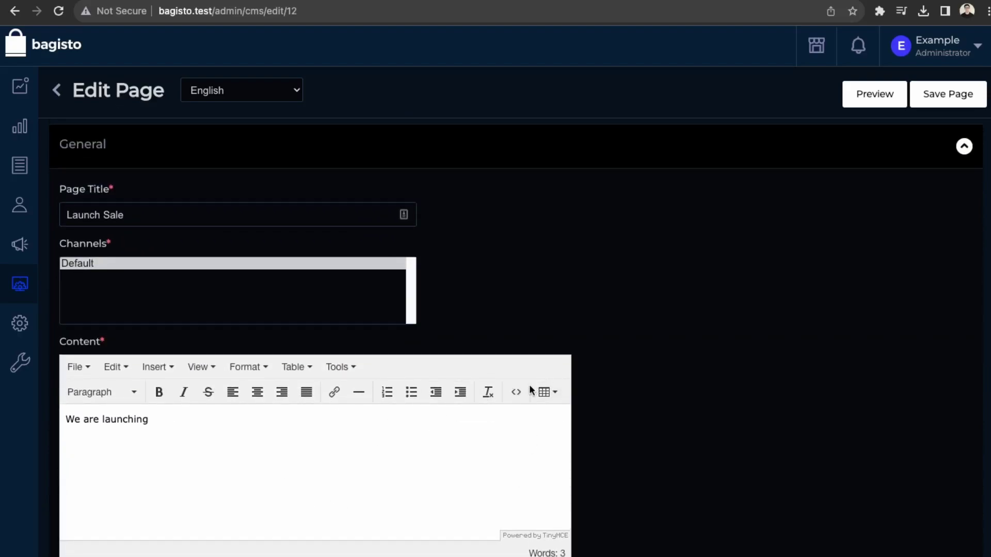
{"action": "left_click", "coordinate": [517, 392]}
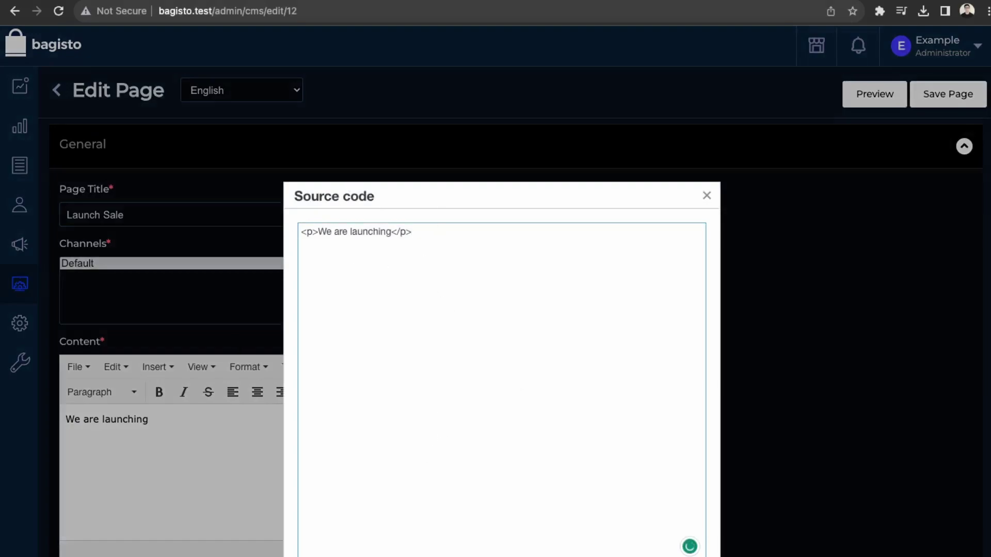
{"action": "key", "text": "Escape"}
{"action": "scroll", "coordinate": [495, 309], "scroll_direction": "down", "scroll_amount": 5}
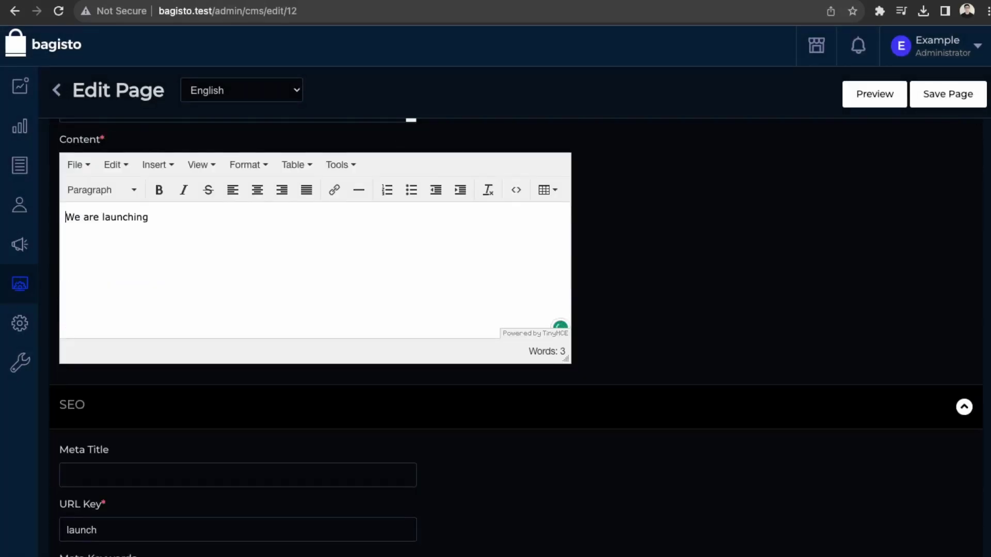
{"action": "scroll", "coordinate": [292, 395], "scroll_direction": "up", "scroll_amount": 3}
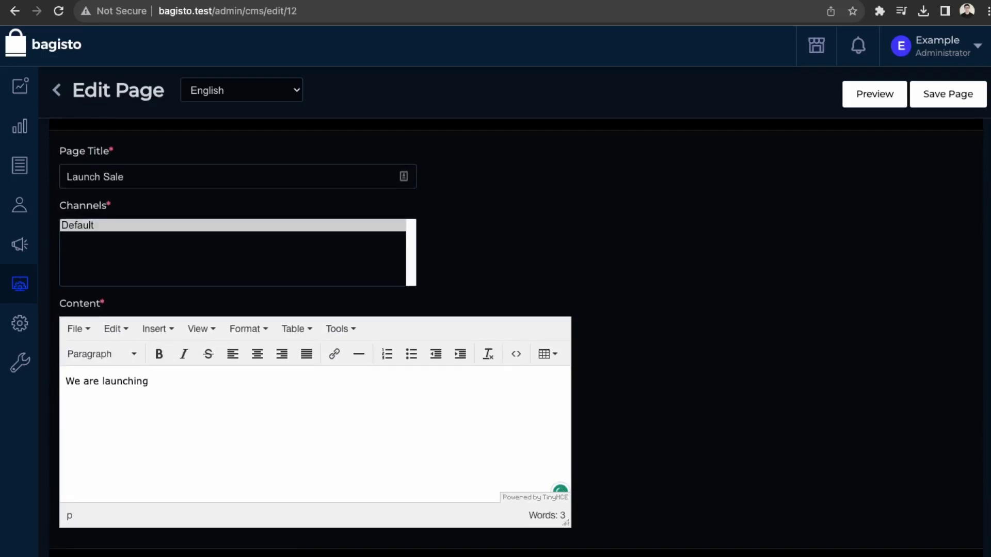
Step: Insert the black shirt image below 'We are launching' and save the page
{"action": "left_click", "coordinate": [170, 338]}
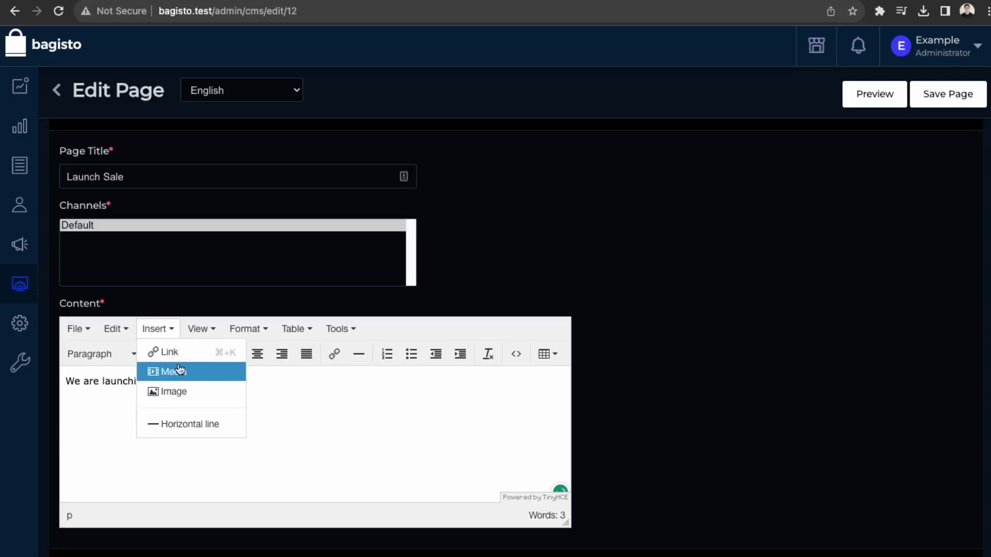
{"action": "left_click", "coordinate": [174, 391]}
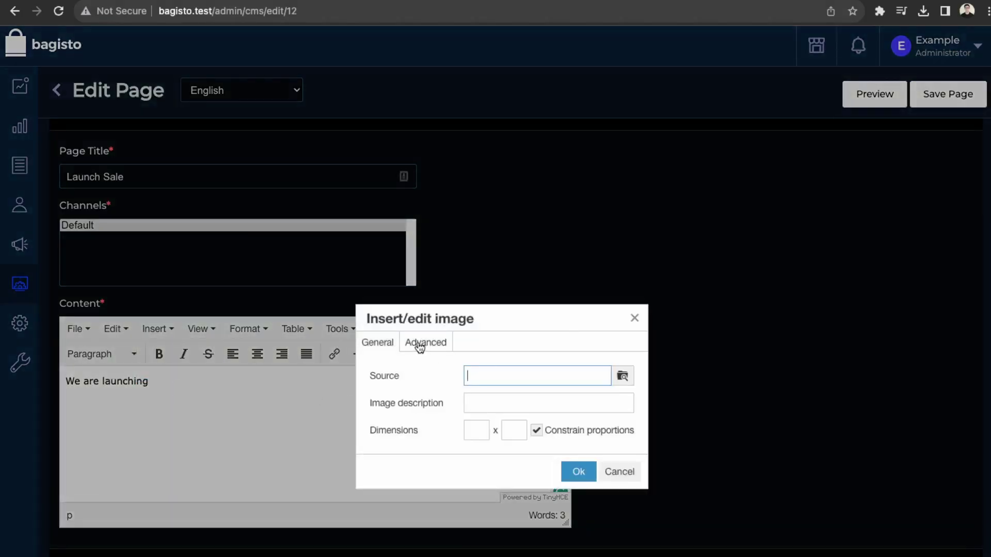
{"action": "left_click", "coordinate": [623, 380]}
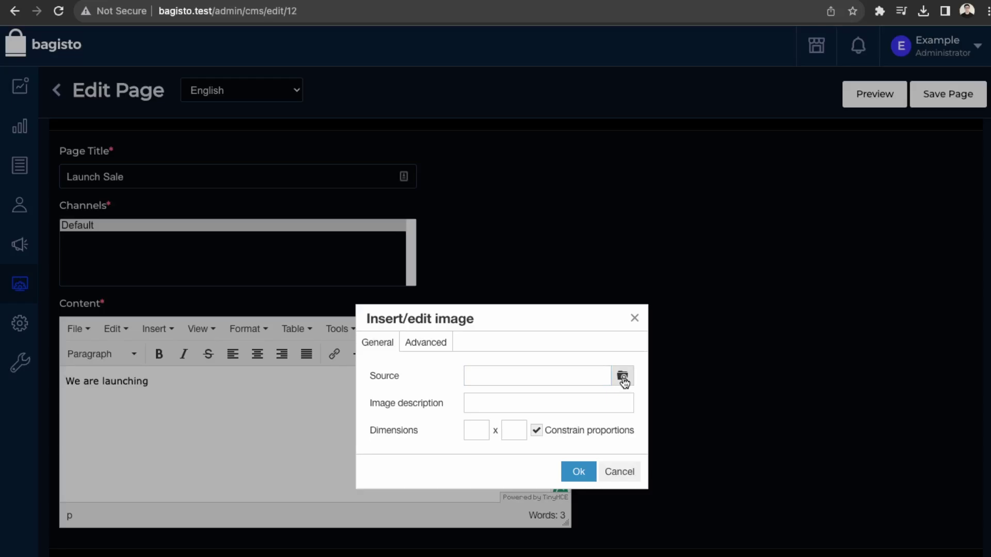
{"action": "key", "text": "Return"}
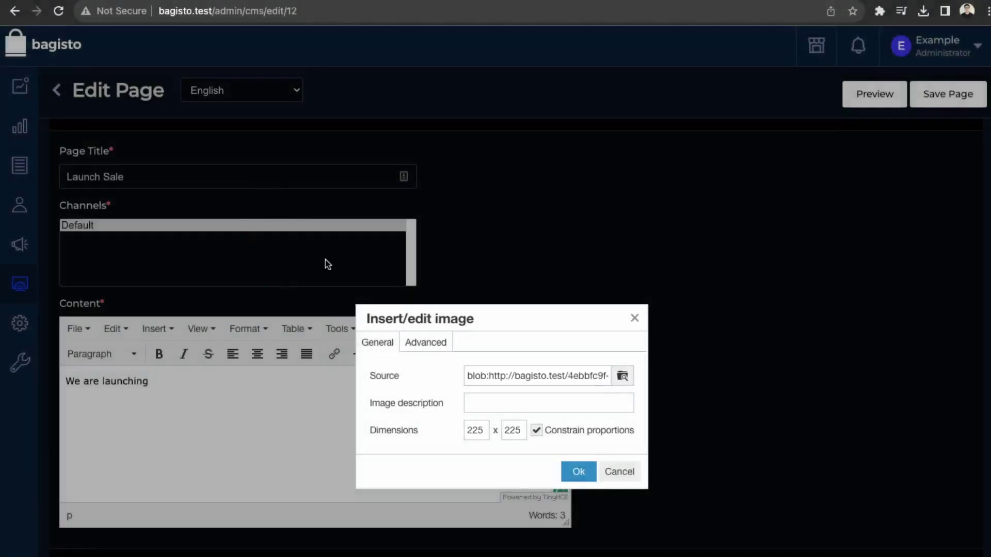
{"action": "left_click", "coordinate": [579, 472]}
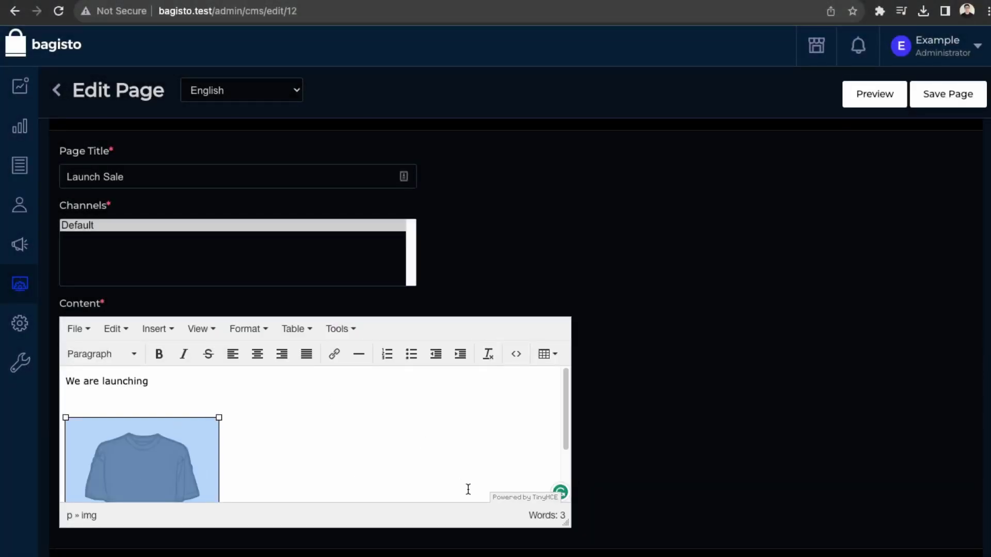
{"action": "left_click", "coordinate": [955, 94]}
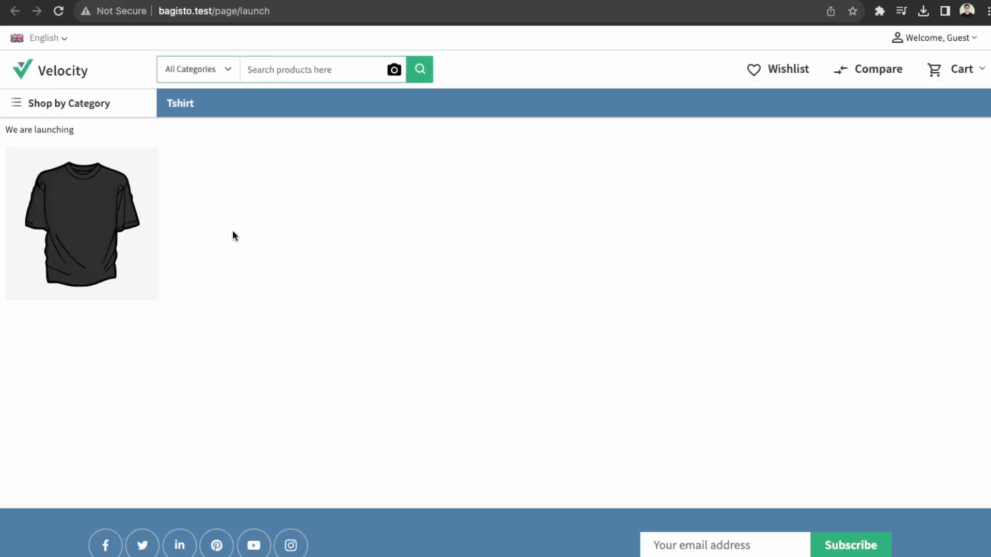
Step: Center the 'We are launching' text and shirt image on the Launch Sale page and save it
{"action": "left_click", "coordinate": [15, 11]}
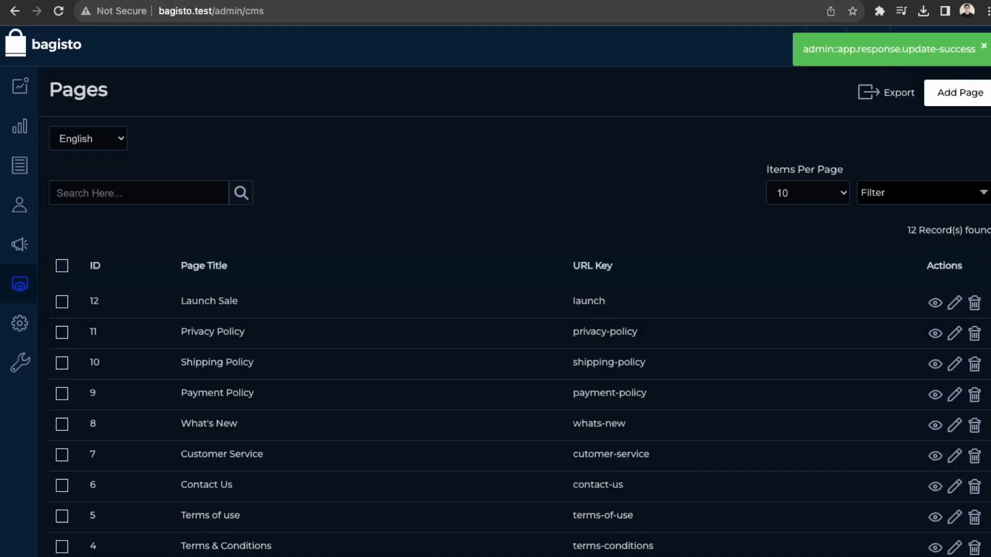
{"action": "left_click", "coordinate": [956, 307]}
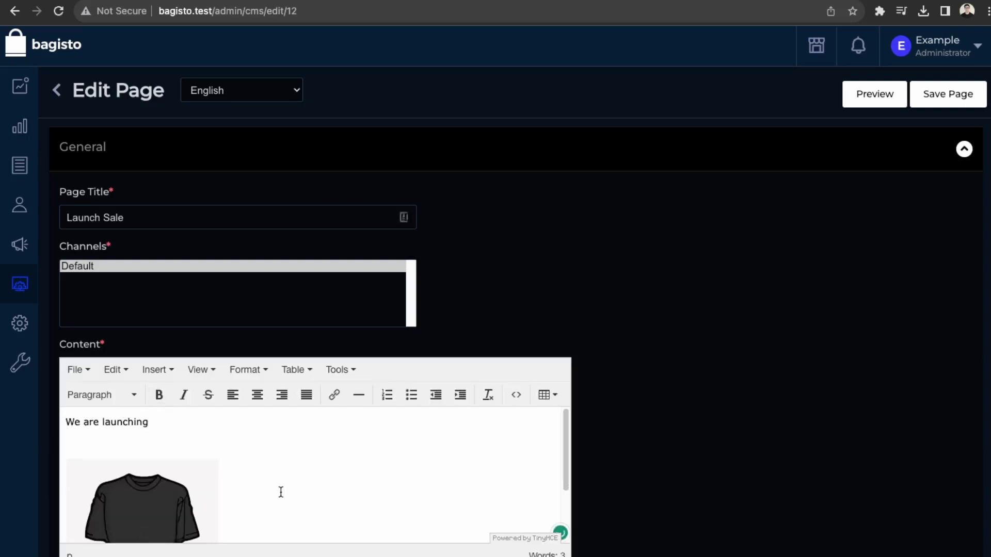
{"action": "left_click_drag", "start_coordinate": [279, 491], "coordinate": [57, 431]}
{"action": "left_click", "coordinate": [257, 395]}
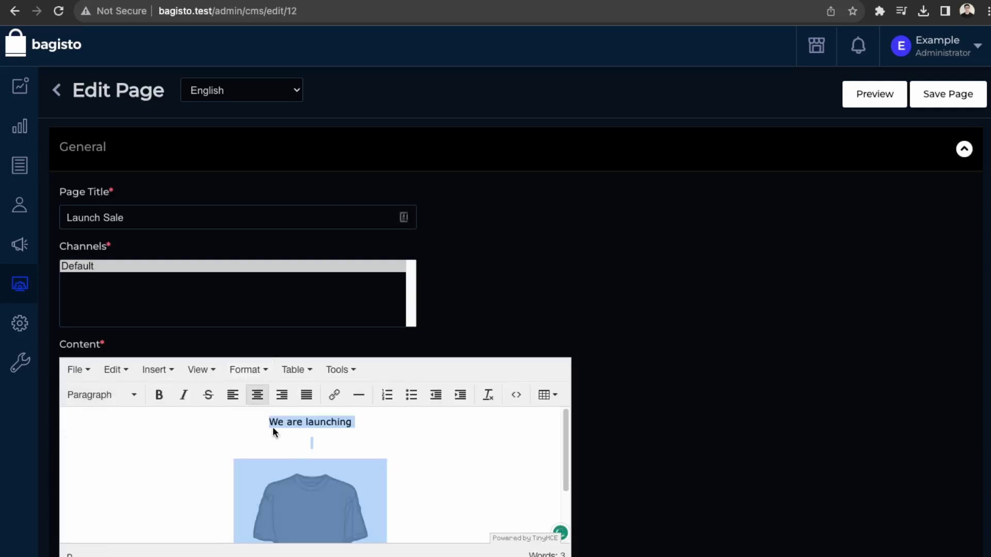
{"action": "left_click", "coordinate": [963, 99]}
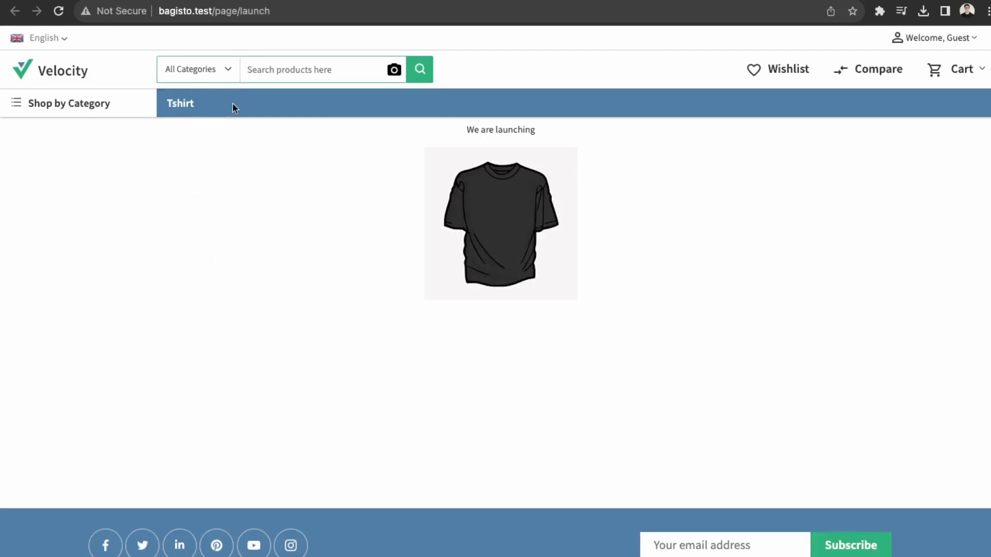
Step: Go to the header menu content list in the Velocity theme settings
{"action": "key", "text": "ctrl+w"}
{"action": "mouse_move", "coordinate": [13, 325]}
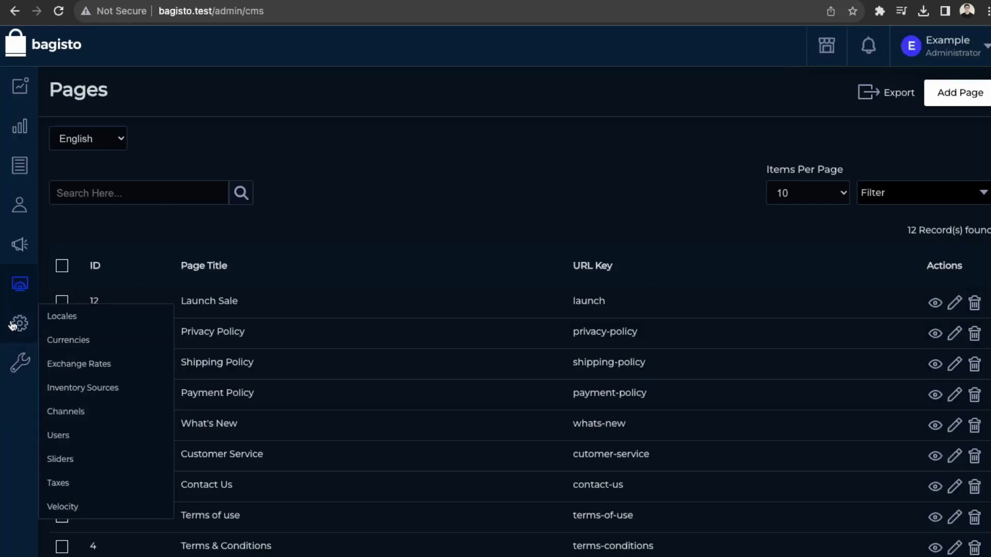
{"action": "mouse_move", "coordinate": [26, 348]}
{"action": "left_click", "coordinate": [73, 508]}
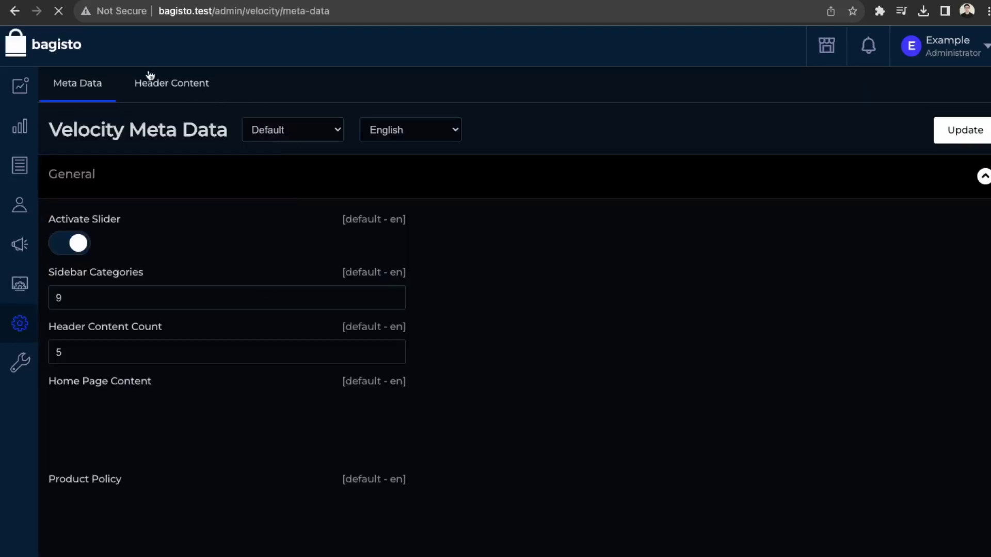
{"action": "left_click", "coordinate": [153, 94]}
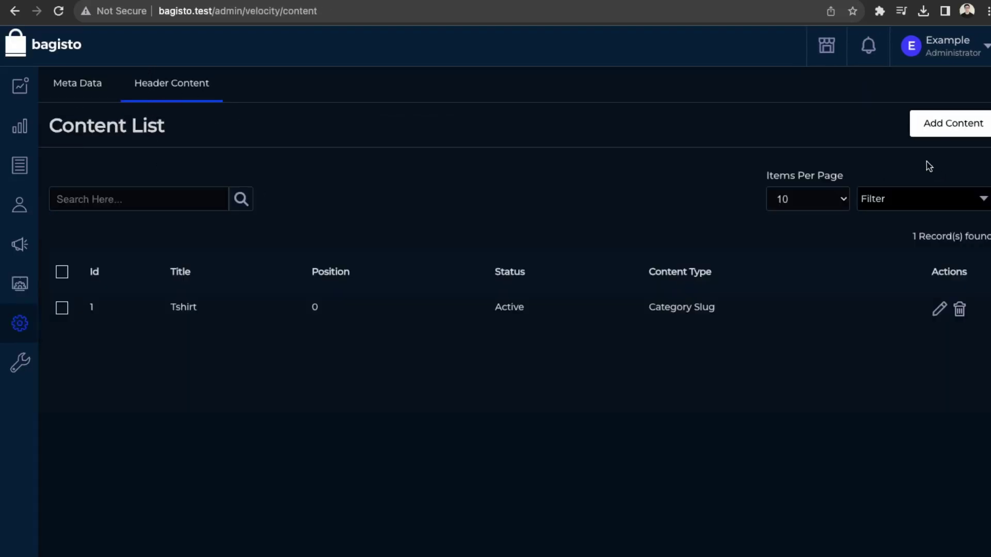
Step: Add a header menu item titled 'Luanch' linking by category slug to '/page/luancunc'
{"action": "left_click", "coordinate": [947, 129]}
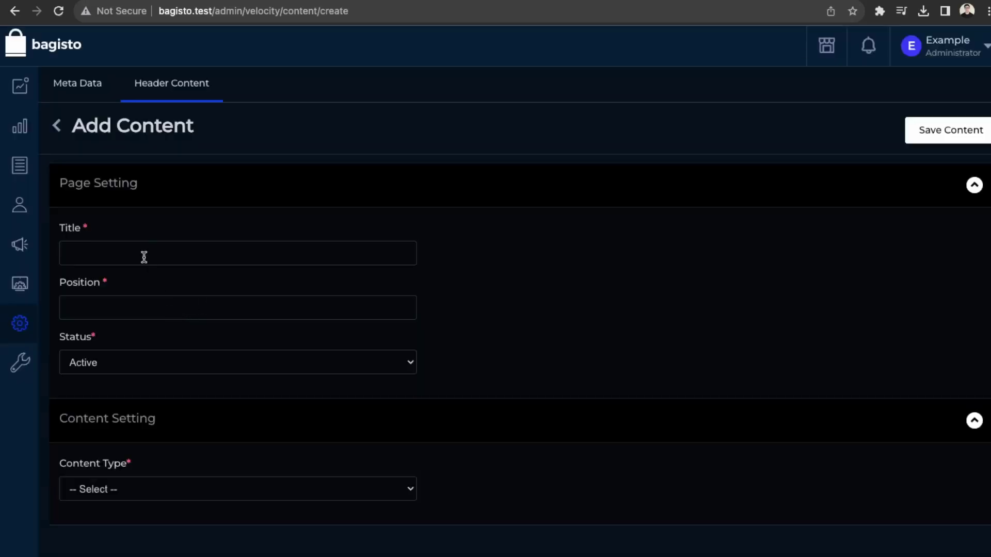
{"action": "left_click", "coordinate": [149, 252]}
{"action": "type", "text": "Luanch"}
{"action": "left_click", "coordinate": [144, 509]}
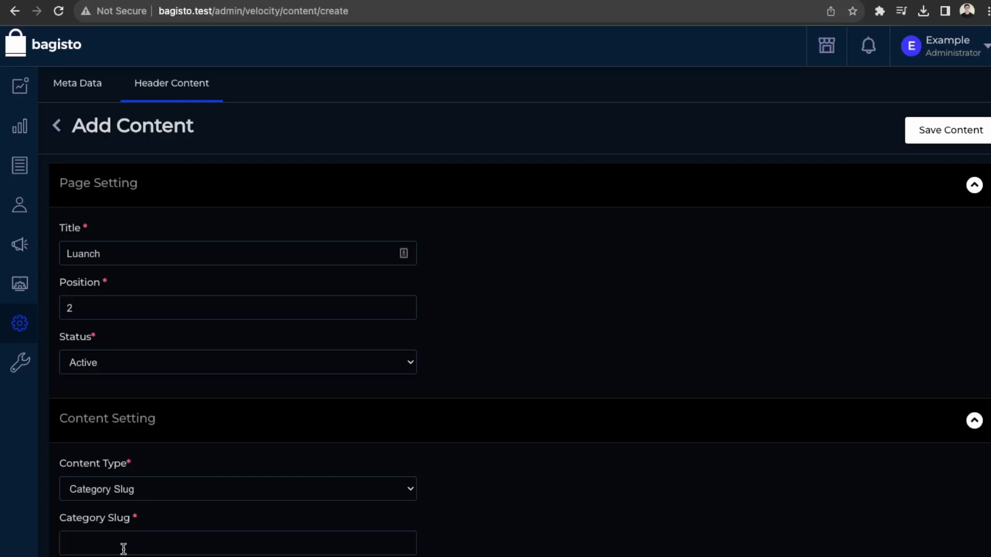
{"action": "left_click", "coordinate": [154, 547]}
{"action": "type", "text": "/page/luancunc"}
{"action": "left_click", "coordinate": [951, 128]}
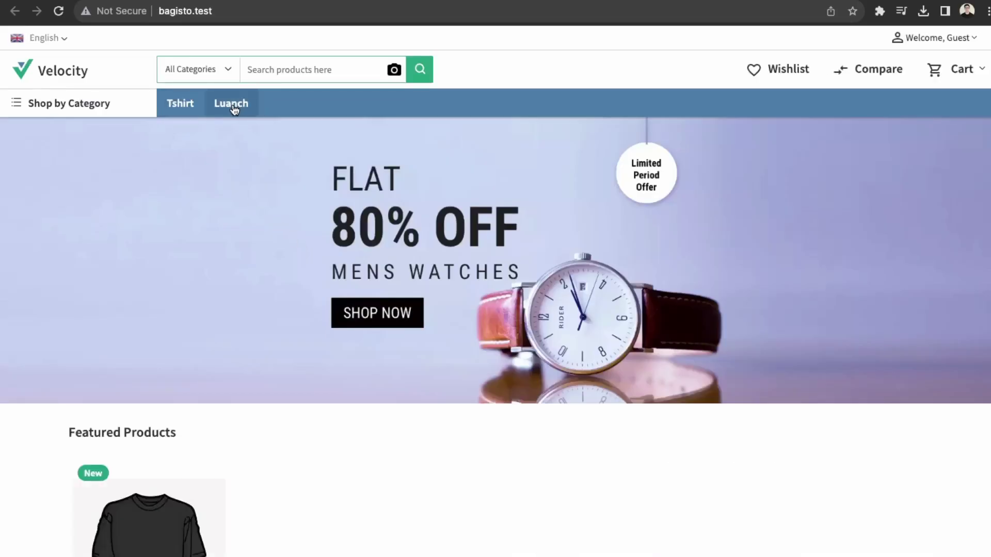
Step: Open the Luanch page from the store menu and add the Black Shirt to the cart
{"action": "left_click", "coordinate": [233, 105]}
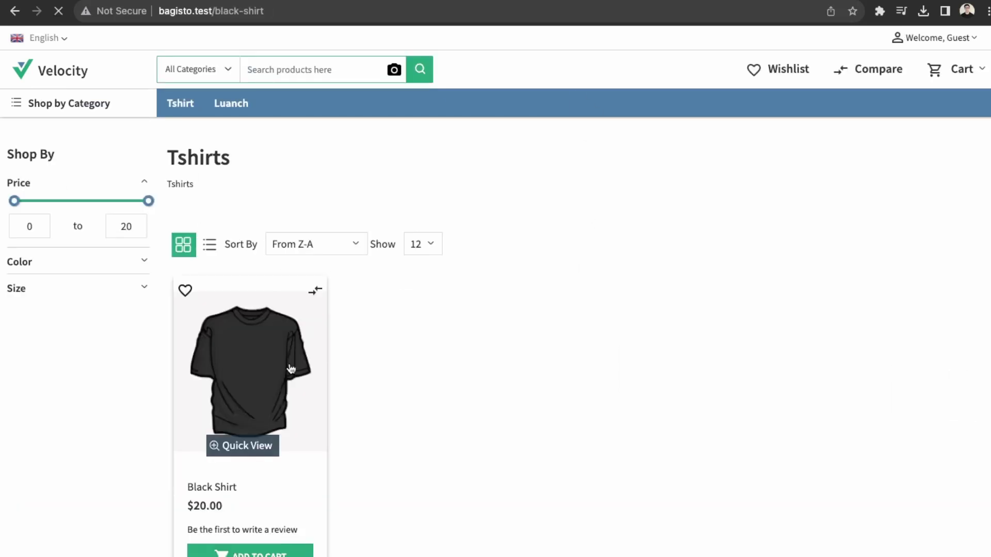
{"action": "left_click", "coordinate": [290, 369]}
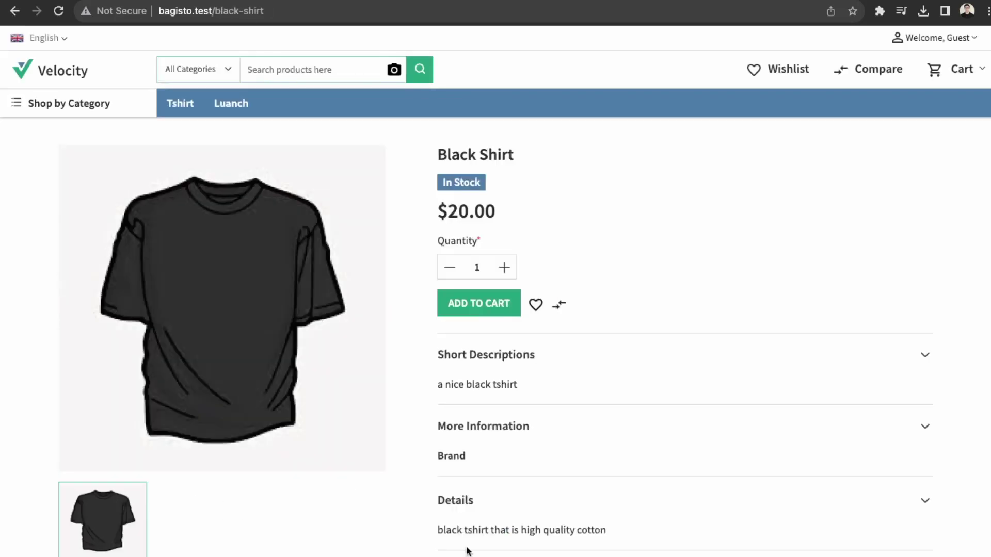
{"action": "left_click", "coordinate": [460, 314]}
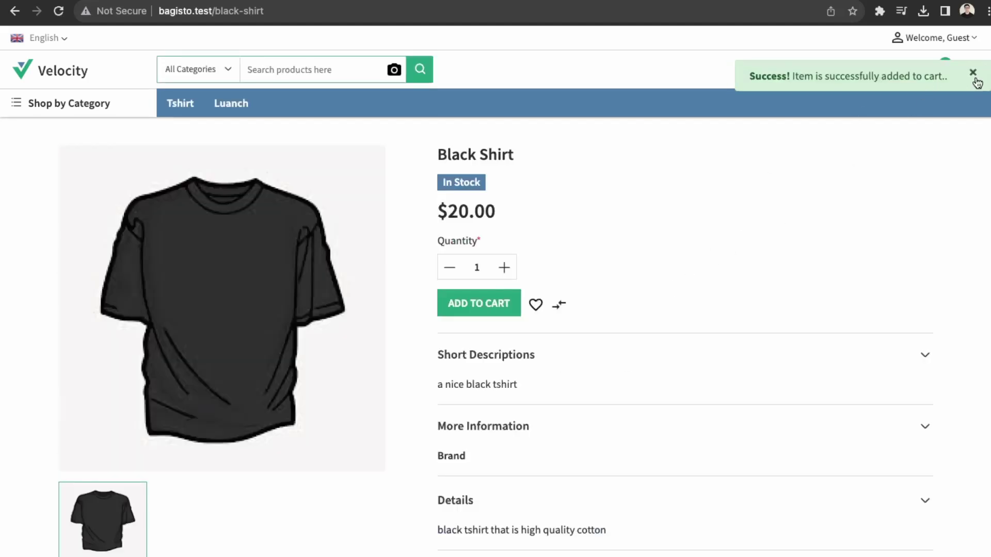
Step: Proceed from the cart to checkout and review the $20.00 grand total
{"action": "left_click", "coordinate": [973, 73]}
{"action": "left_click", "coordinate": [944, 75]}
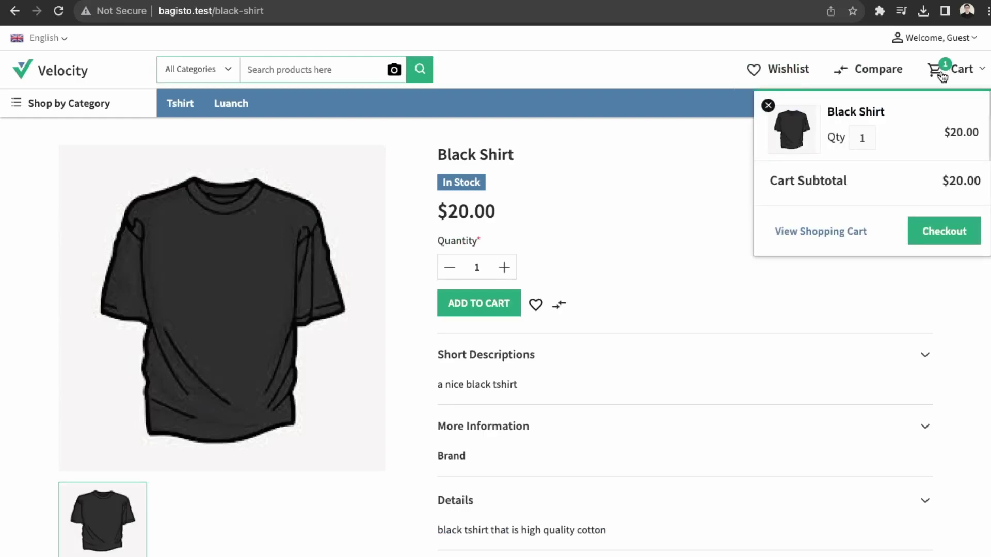
{"action": "left_click", "coordinate": [945, 231]}
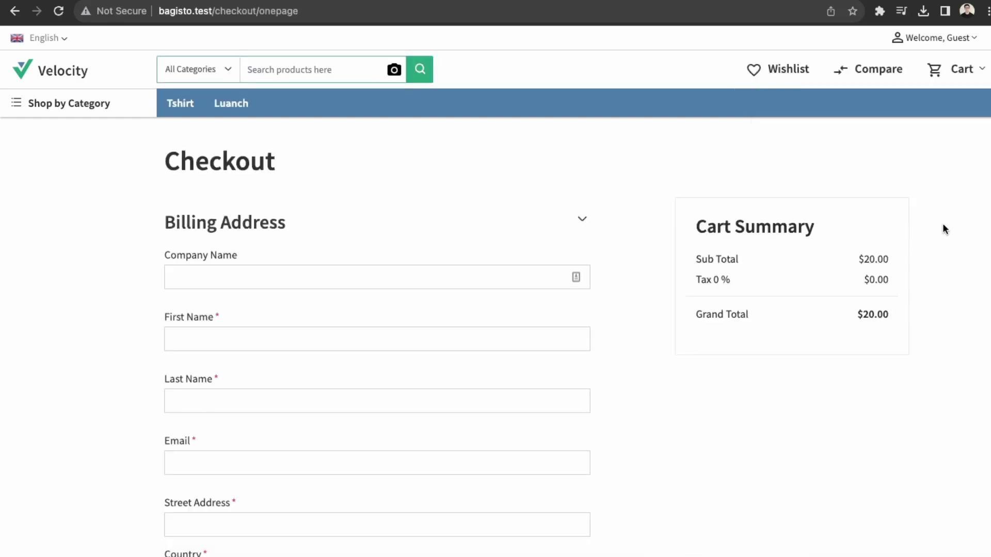
{"action": "scroll", "coordinate": [341, 450], "scroll_direction": "down", "scroll_amount": 8}
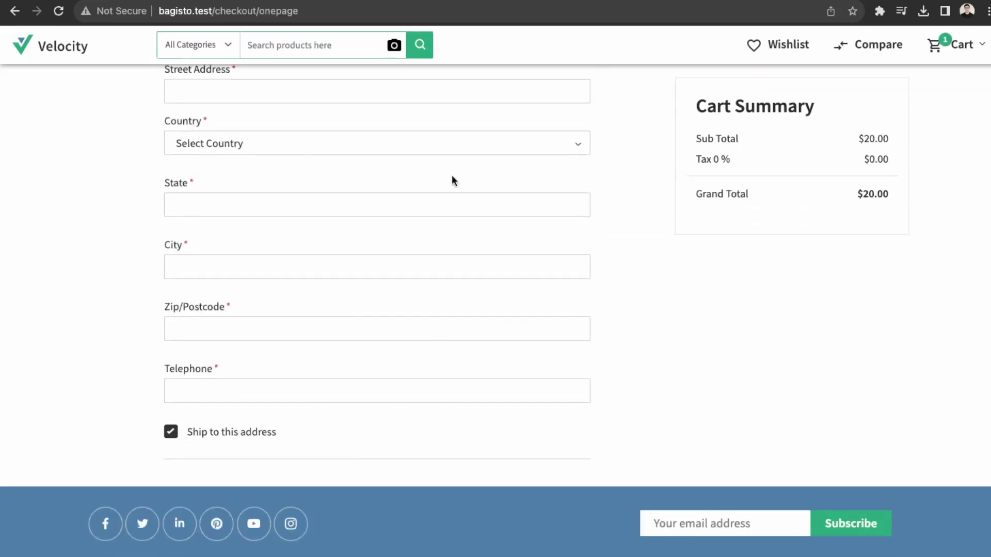
{"action": "scroll", "coordinate": [843, 378], "scroll_direction": "up", "scroll_amount": 8}
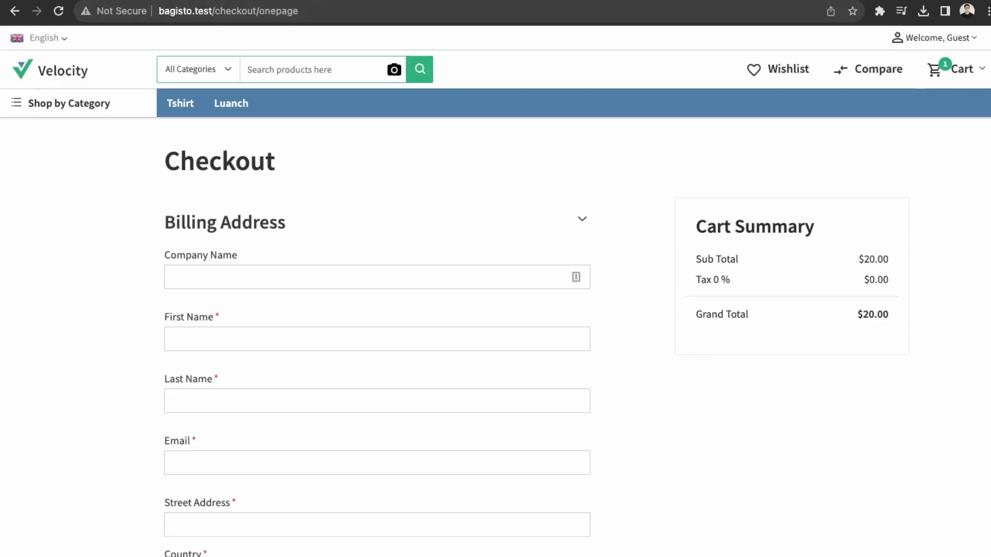
Step: Open Configure > Sales > Payment Methods in the admin and review the PayPal settings
{"action": "key", "text": "ctrl+Tab"}
{"action": "mouse_move", "coordinate": [13, 135]}
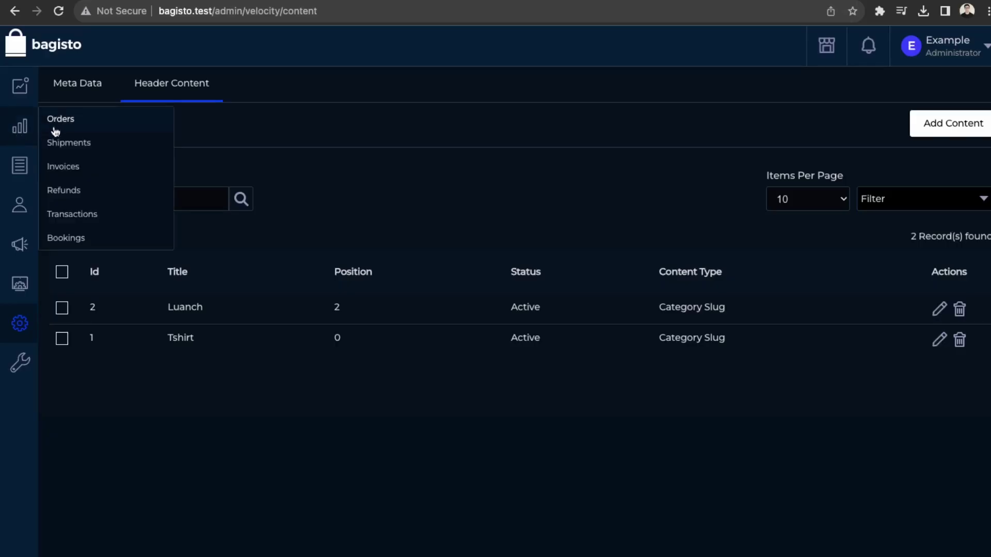
{"action": "left_click", "coordinate": [19, 363]}
{"action": "left_click", "coordinate": [60, 448]}
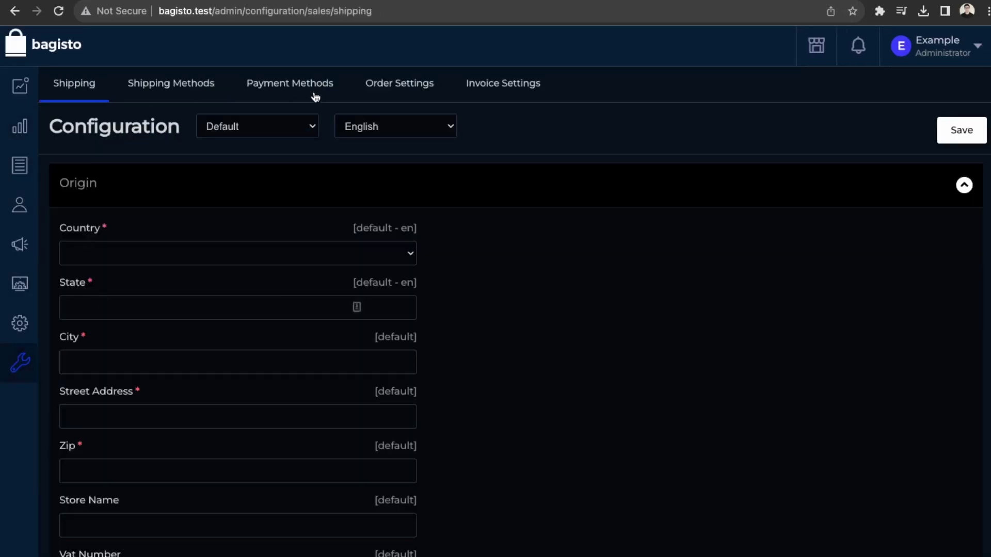
{"action": "left_click", "coordinate": [315, 96]}
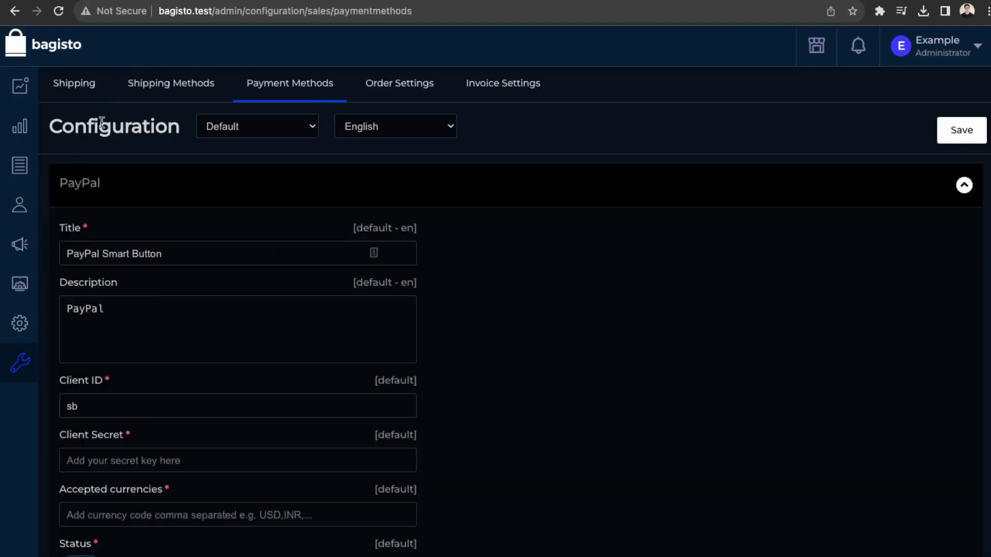
{"action": "scroll", "coordinate": [232, 452], "scroll_direction": "down", "scroll_amount": 2}
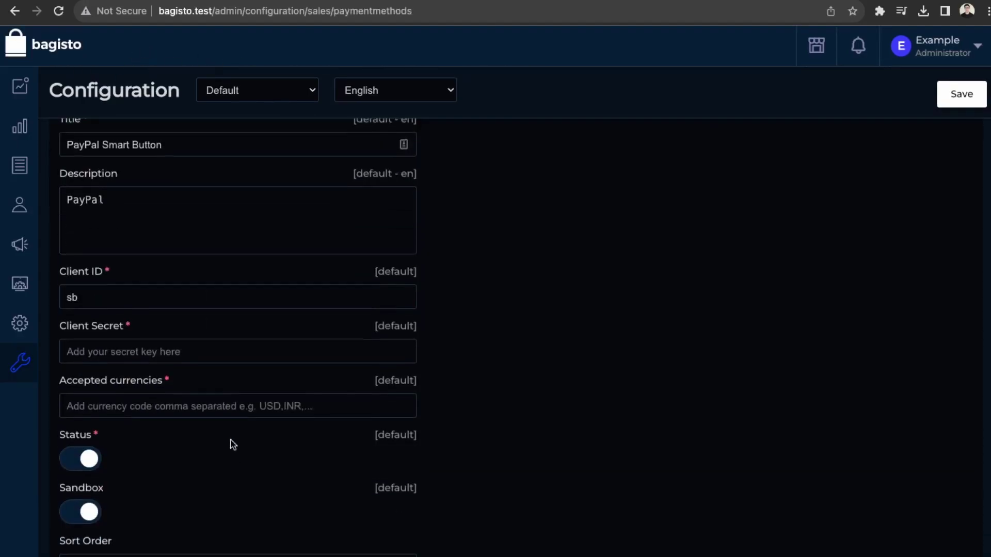
{"action": "scroll", "coordinate": [234, 445], "scroll_direction": "up", "scroll_amount": 2}
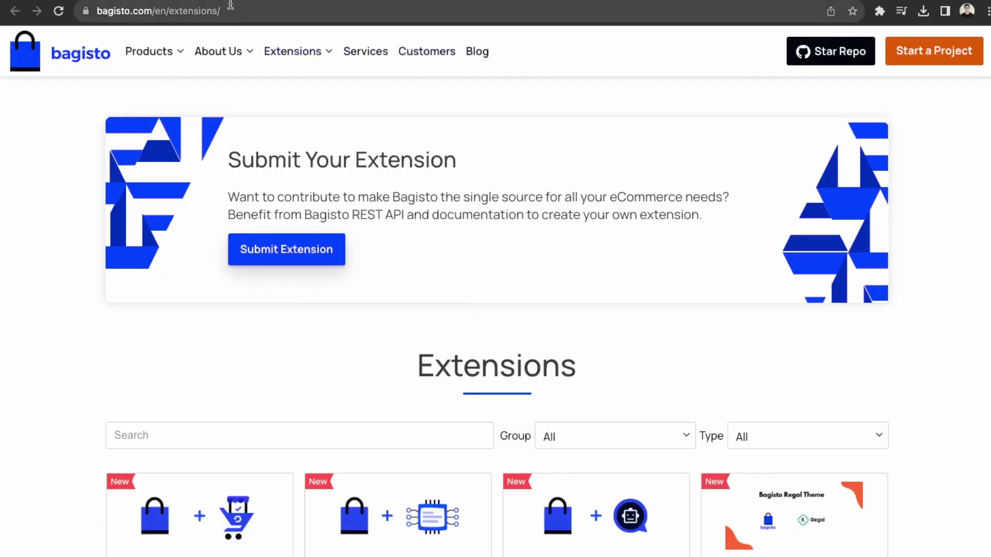
Step: Search the bagisto.com extensions marketplace for 'stripe'
{"action": "scroll", "coordinate": [329, 392], "scroll_direction": "down", "scroll_amount": 2}
{"action": "scroll", "coordinate": [329, 393], "scroll_direction": "down", "scroll_amount": 3}
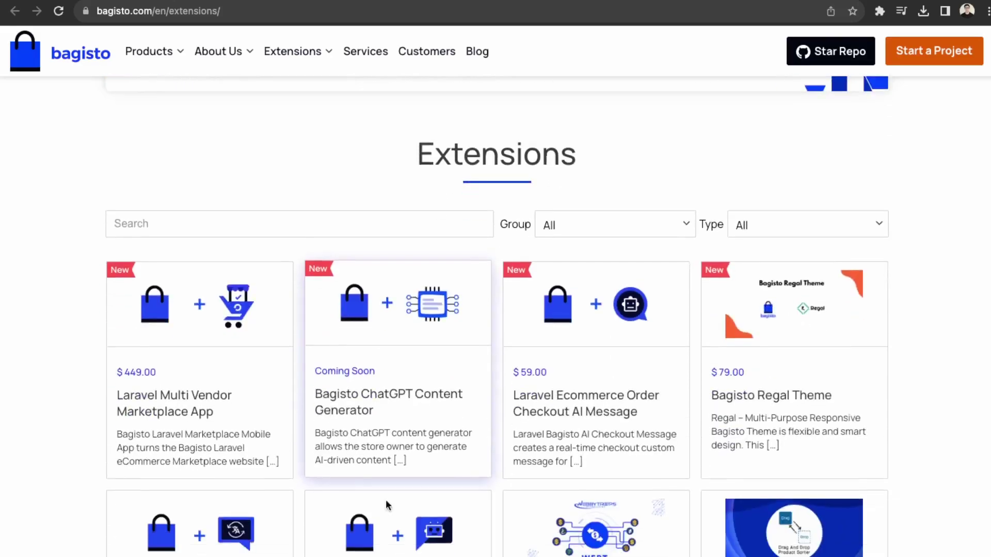
{"action": "scroll", "coordinate": [549, 423], "scroll_direction": "up", "scroll_amount": 5}
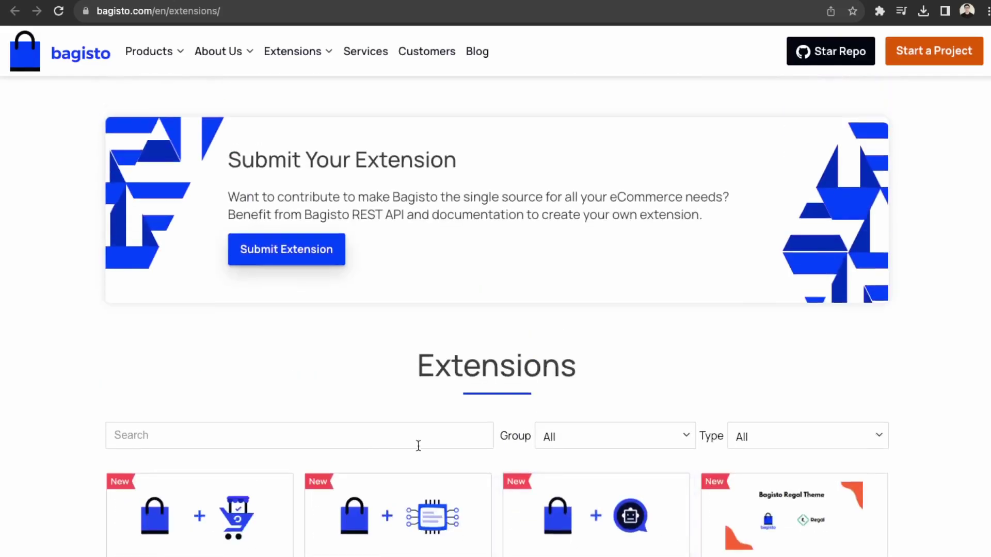
{"action": "left_click", "coordinate": [272, 431]}
{"action": "type", "text": "stripe"}
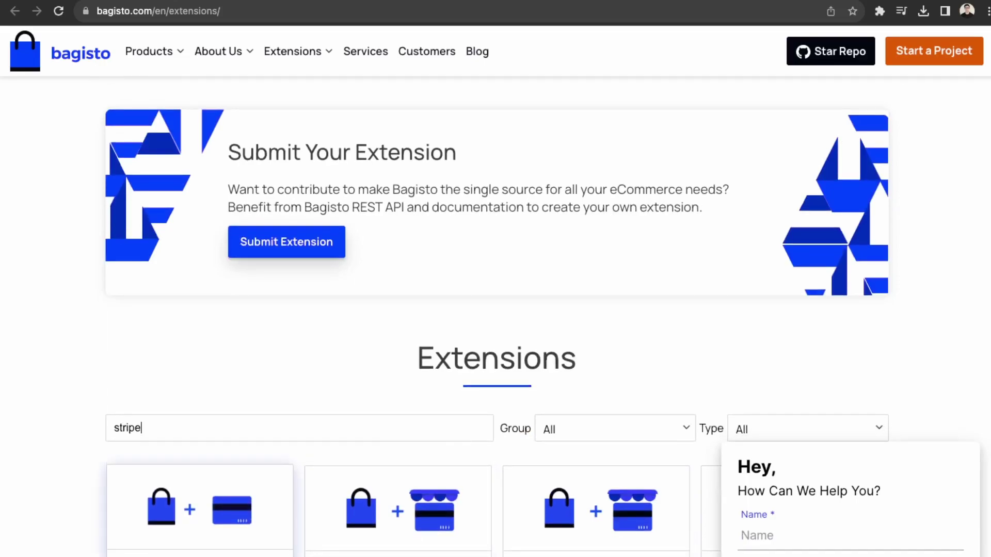
{"action": "scroll", "coordinate": [164, 360], "scroll_direction": "down", "scroll_amount": 5}
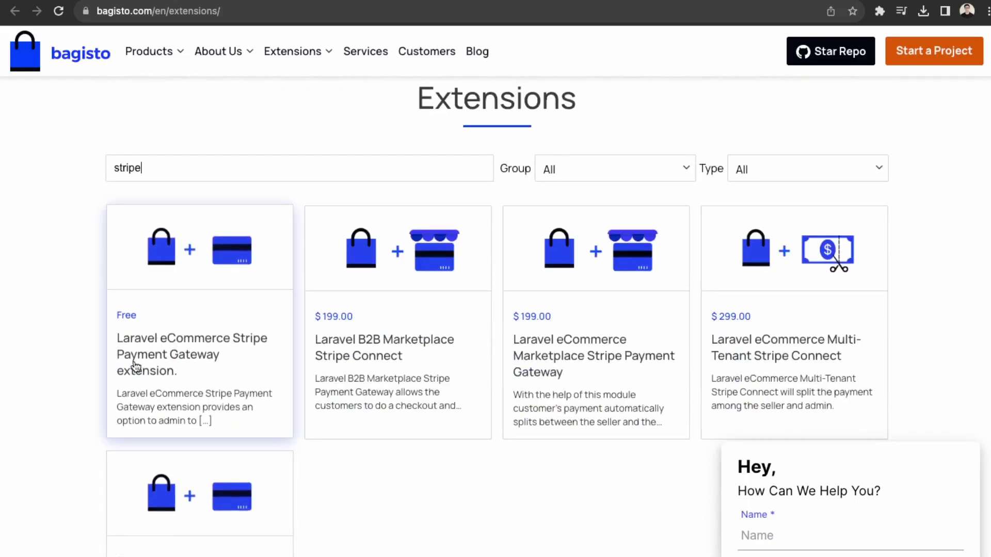
Step: Open the free Laravel eCommerce Stripe Payment Gateway extension page and look it over
{"action": "left_click", "coordinate": [114, 346]}
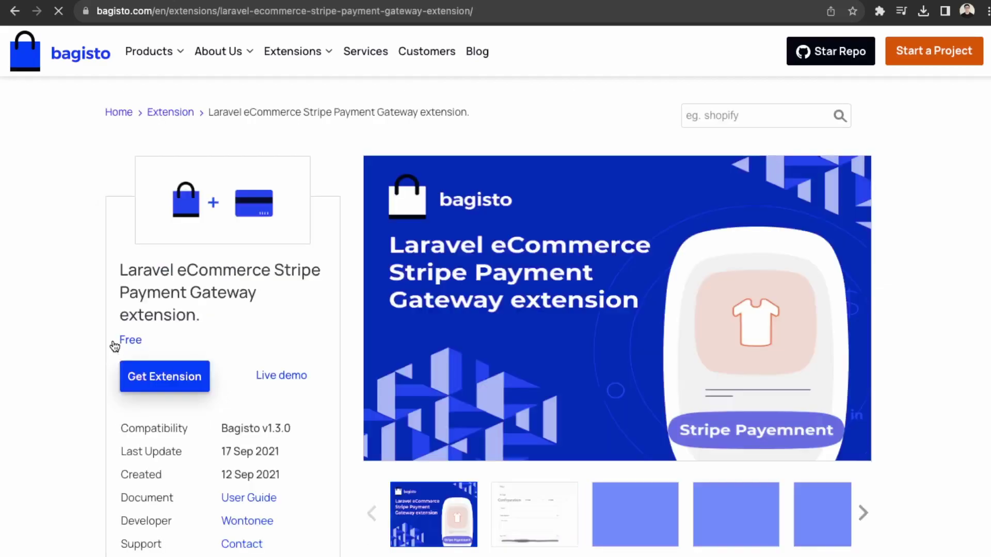
{"action": "scroll", "coordinate": [525, 516], "scroll_direction": "down", "scroll_amount": 1}
{"action": "scroll", "coordinate": [524, 516], "scroll_direction": "up", "scroll_amount": 1}
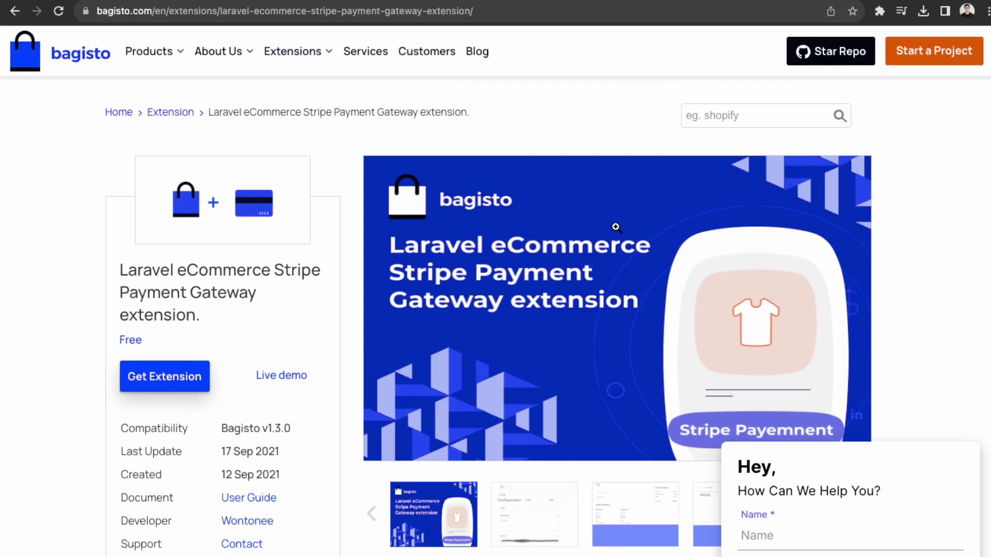
Step: Return through the Extension breadcrumb and scroll through the full extensions catalogue
{"action": "left_click", "coordinate": [172, 111]}
{"action": "scroll", "coordinate": [811, 411], "scroll_direction": "down", "scroll_amount": 5}
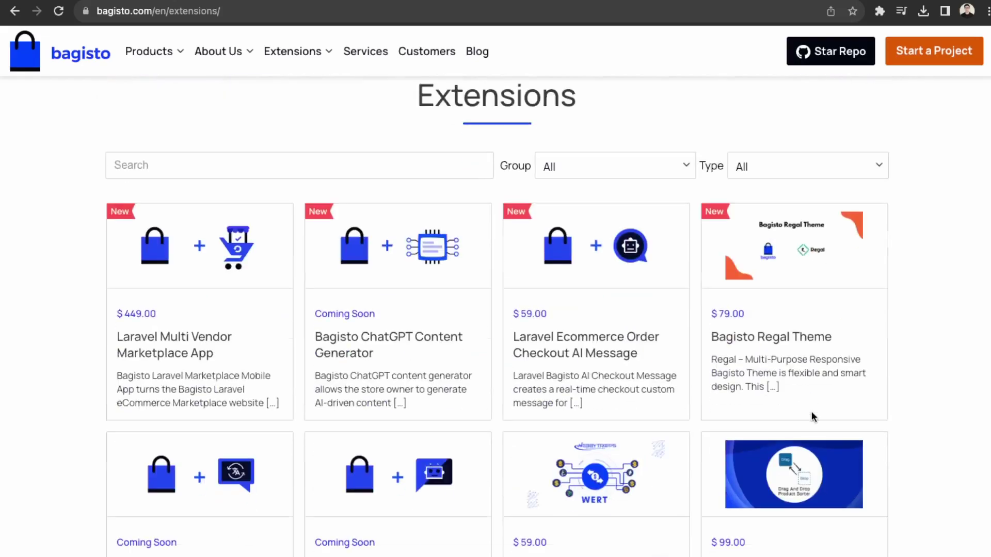
{"action": "scroll", "coordinate": [811, 411], "scroll_direction": "down", "scroll_amount": 1}
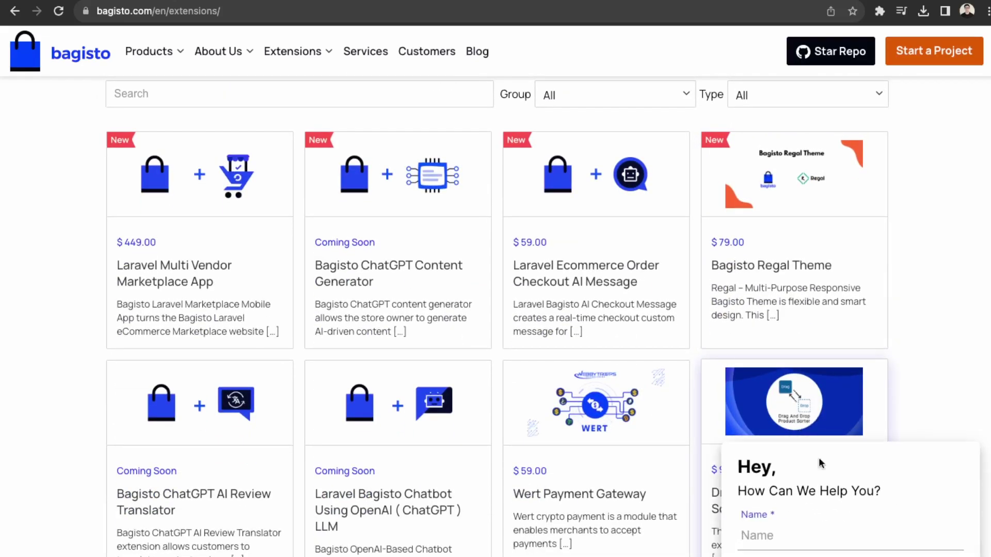
{"action": "scroll", "coordinate": [527, 475], "scroll_direction": "down", "scroll_amount": 2}
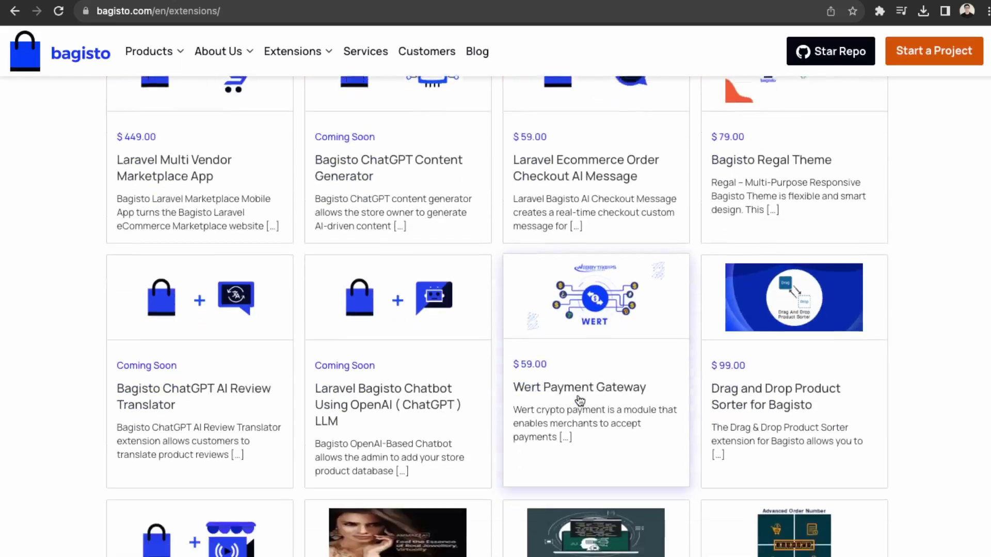
{"action": "scroll", "coordinate": [731, 494], "scroll_direction": "down", "scroll_amount": 7}
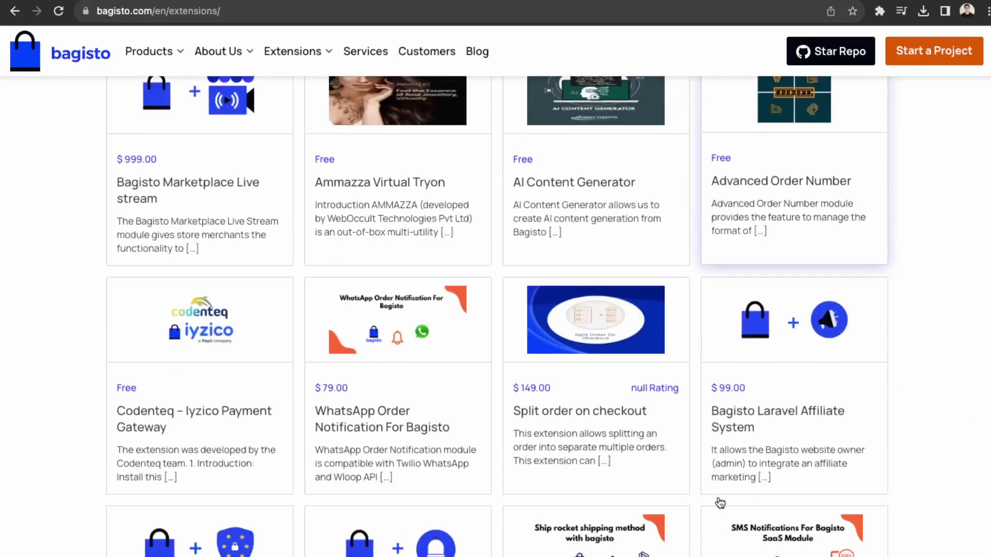